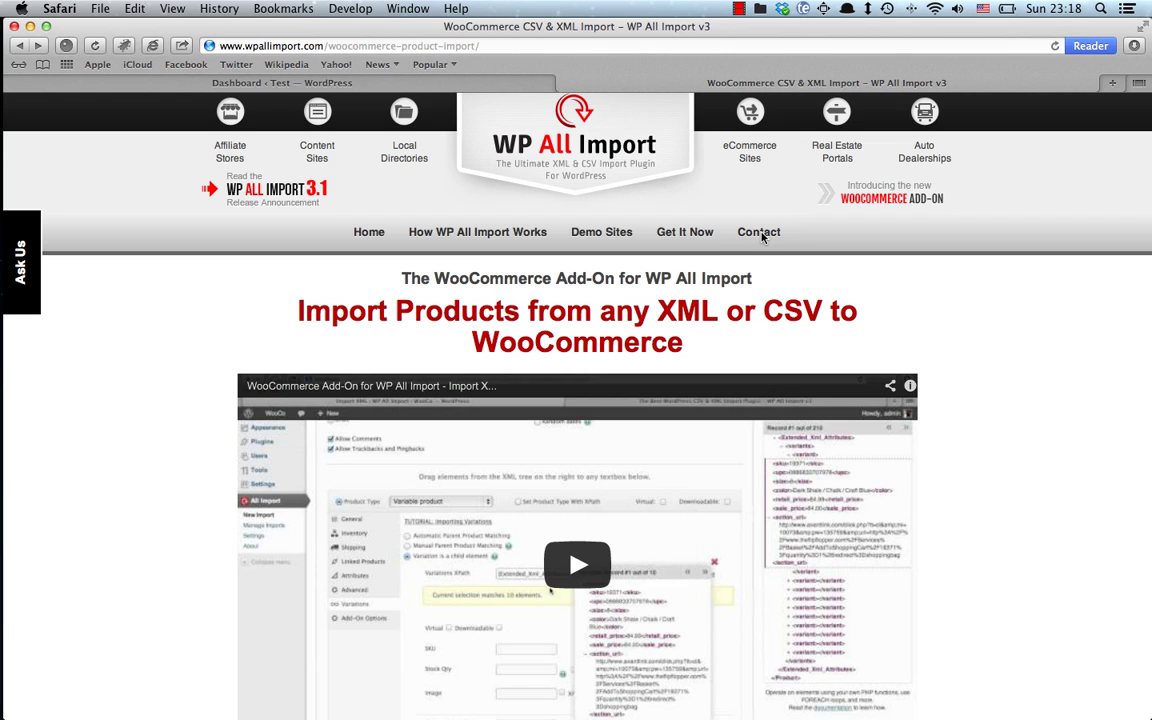
- Scroll through the WP All Import features page in Safari
scroll(761, 236, "down", 3)
scroll(761, 236, "down", 4)
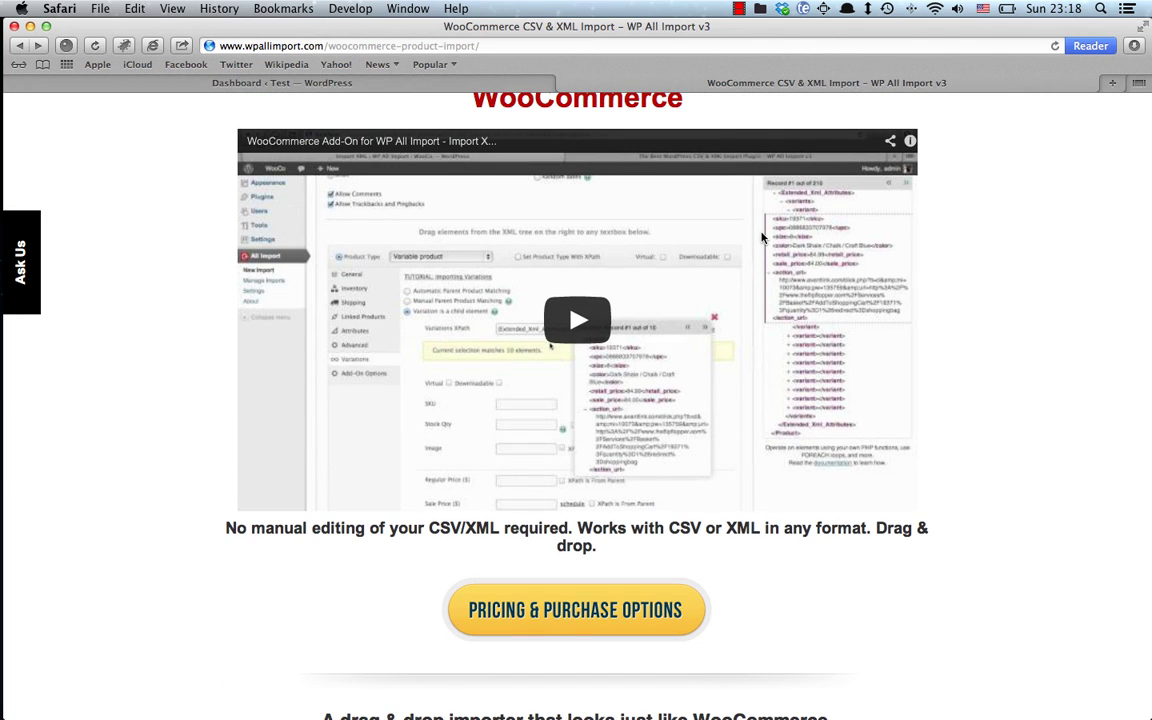
scroll(761, 236, "down", 3)
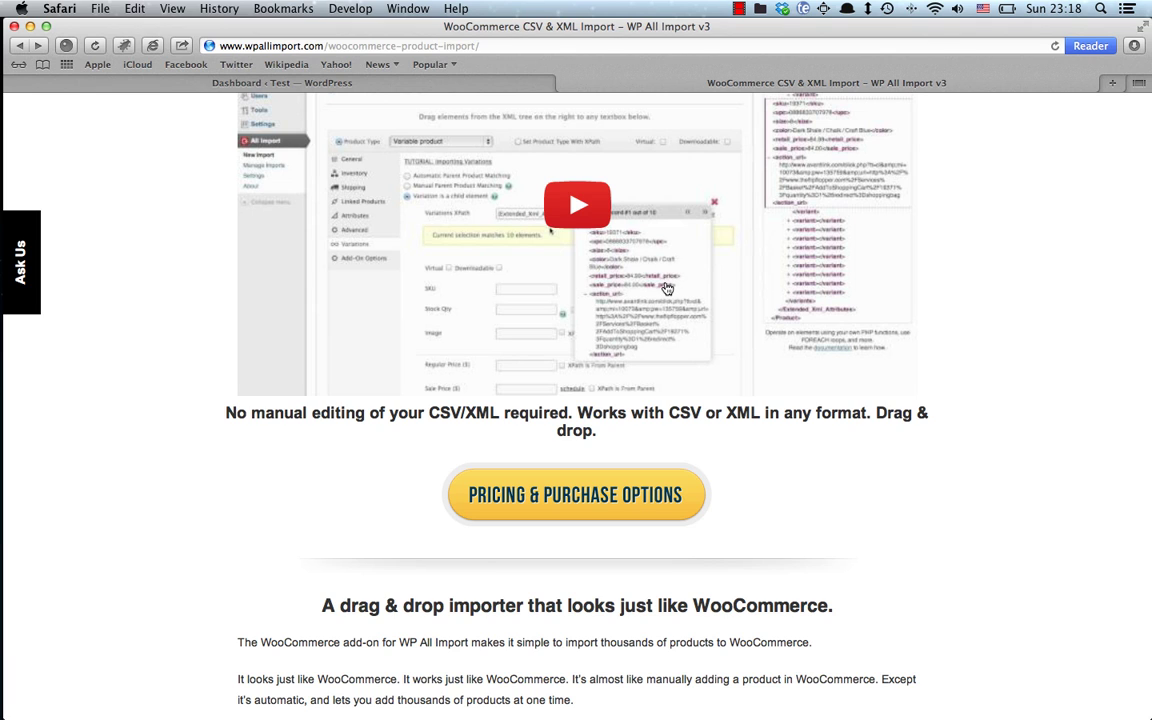
scroll(667, 289, "up", 3)
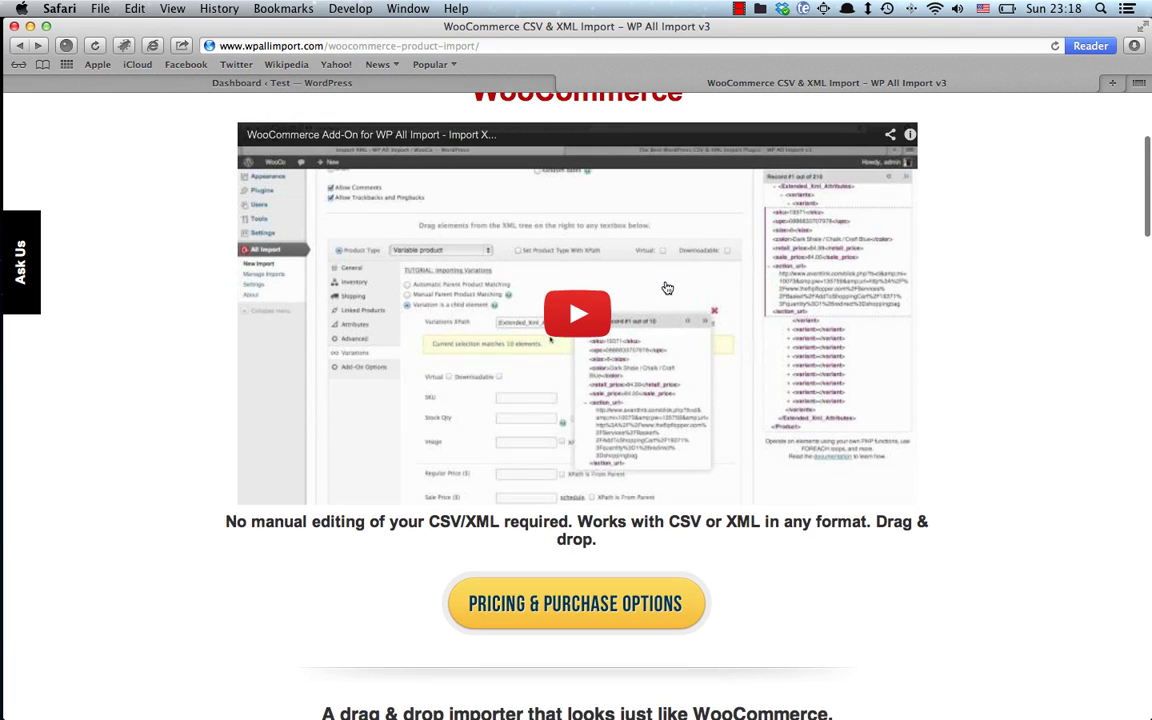
scroll(667, 289, "down", 2)
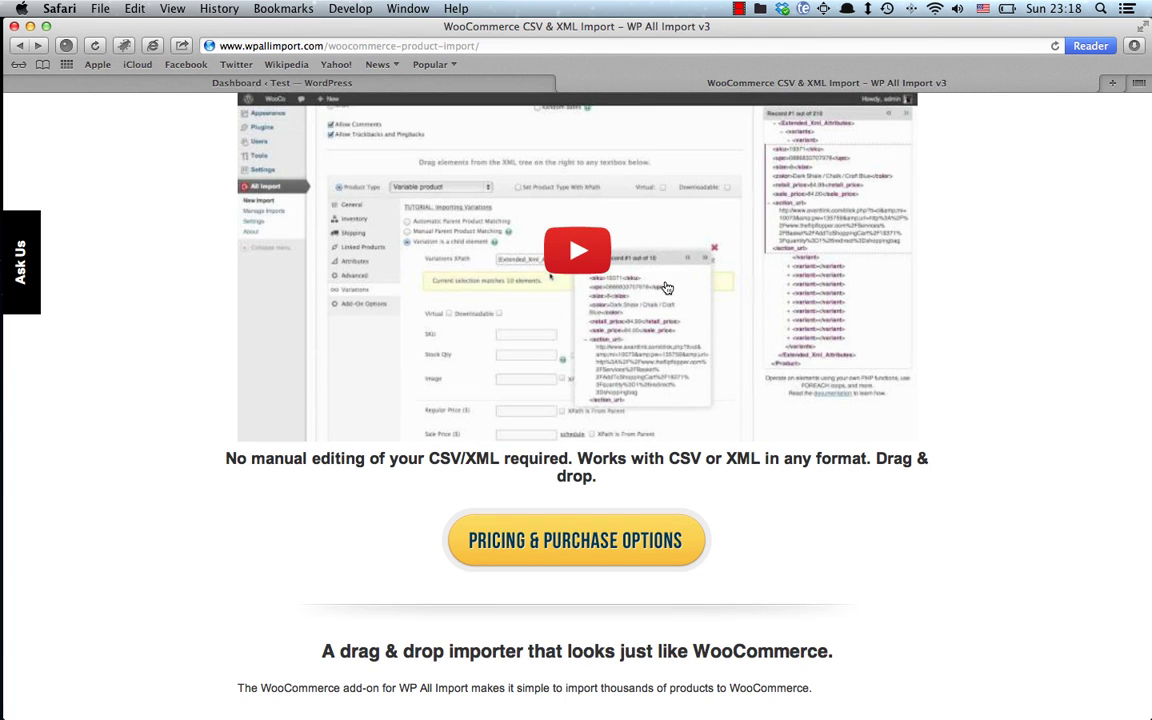
scroll(667, 289, "down", 10)
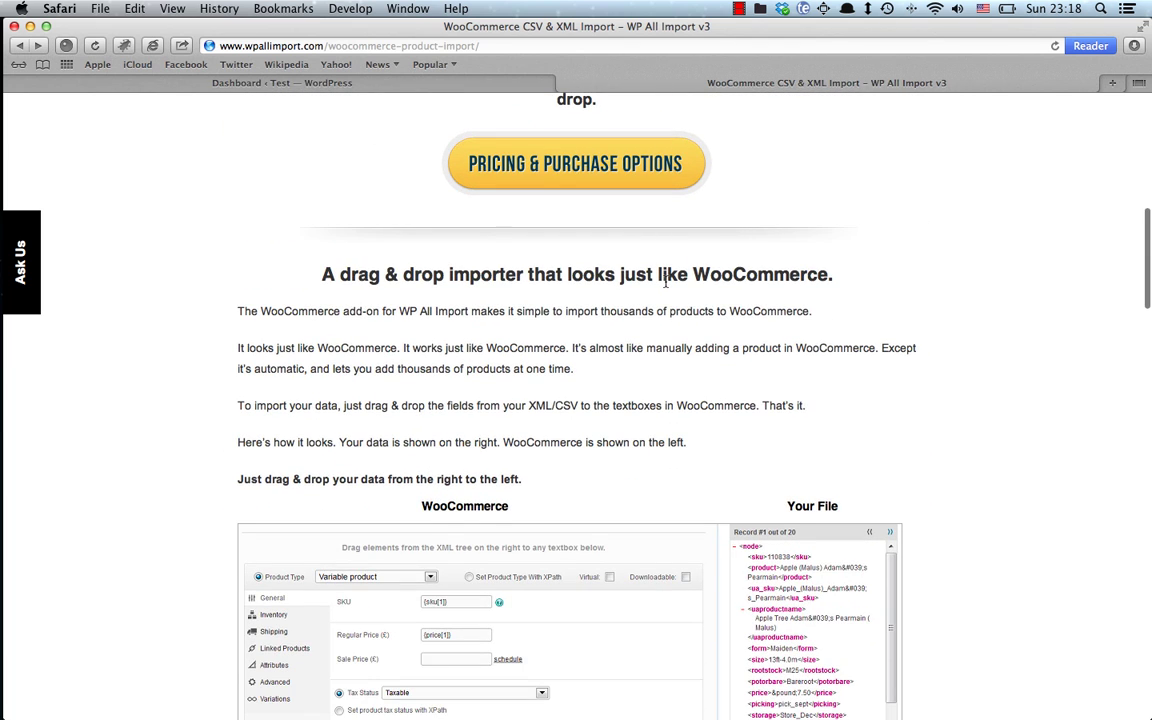
scroll(666, 285, "down", 6)
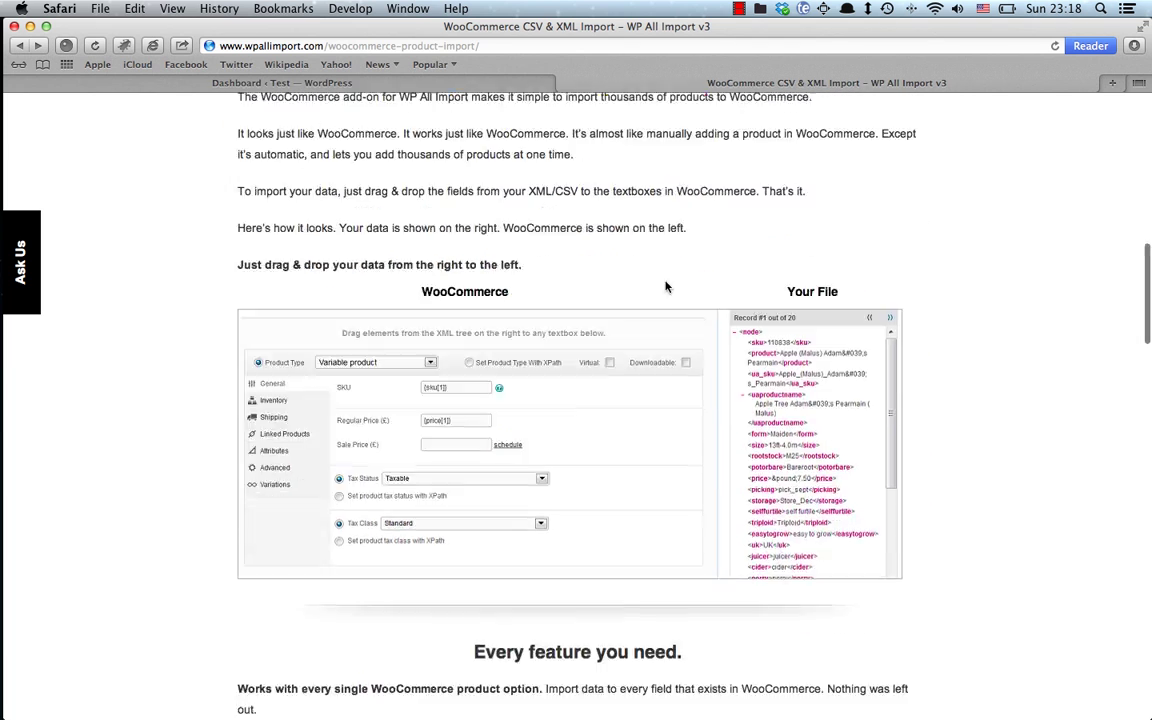
scroll(666, 287, "up", 2)
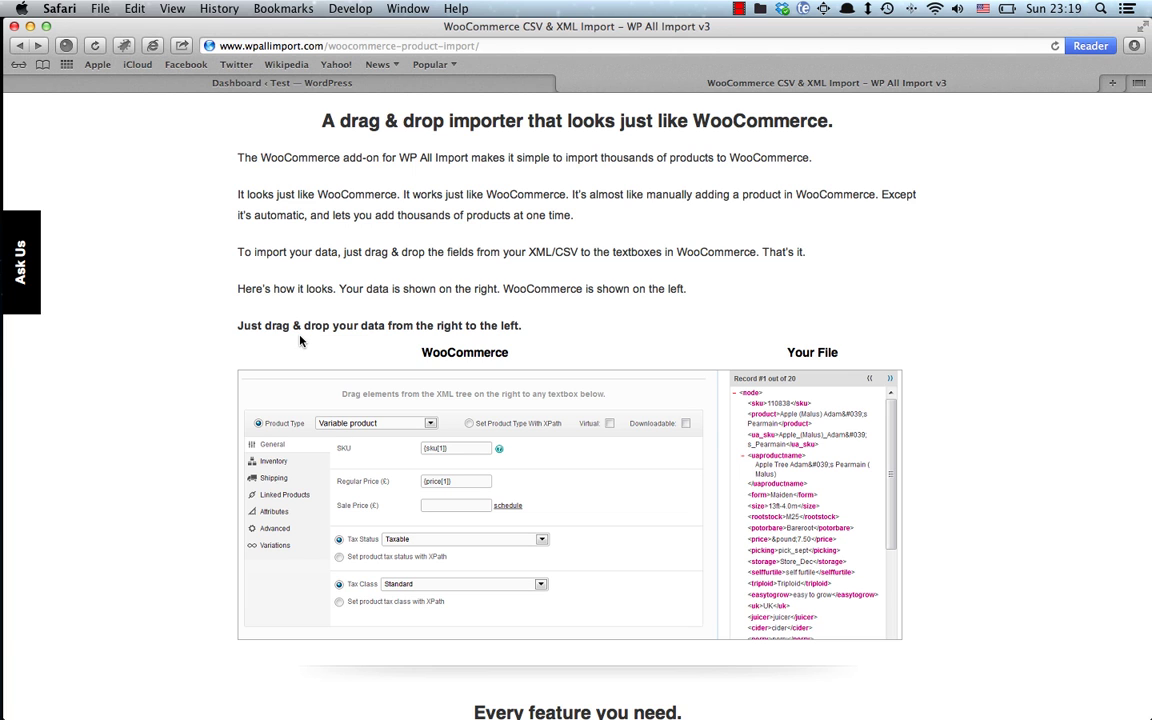
scroll(300, 341, "down", 10)
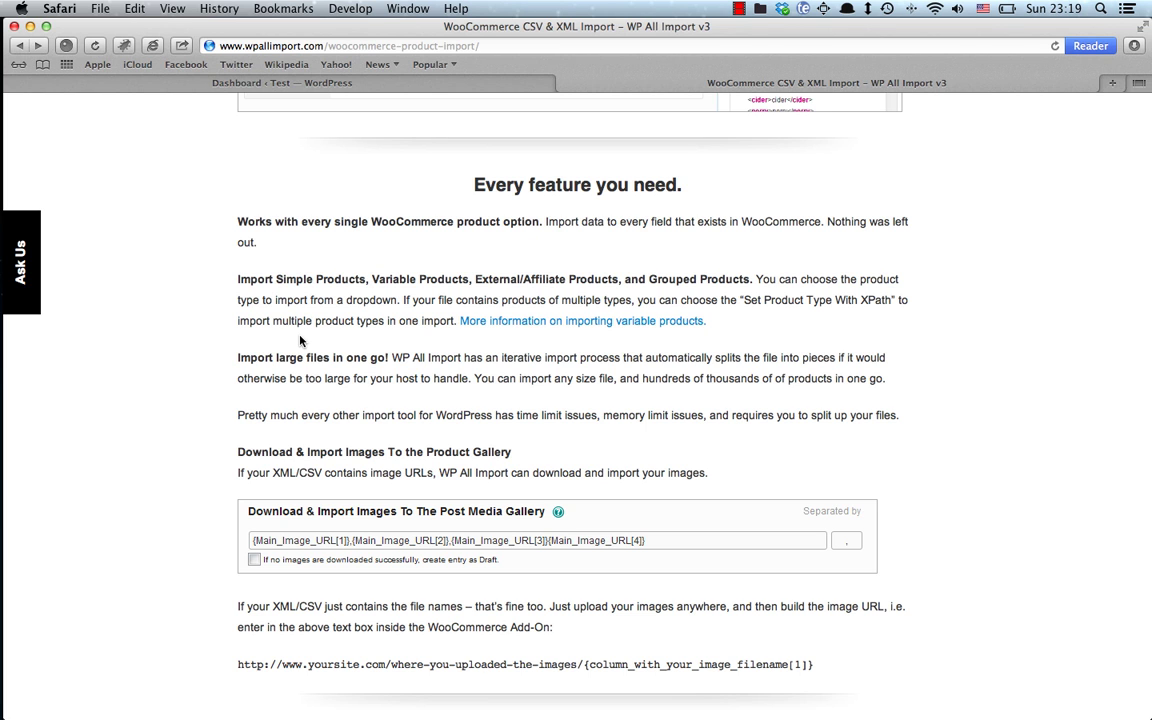
scroll(300, 341, "down", 5)
scroll(300, 341, "down", 6)
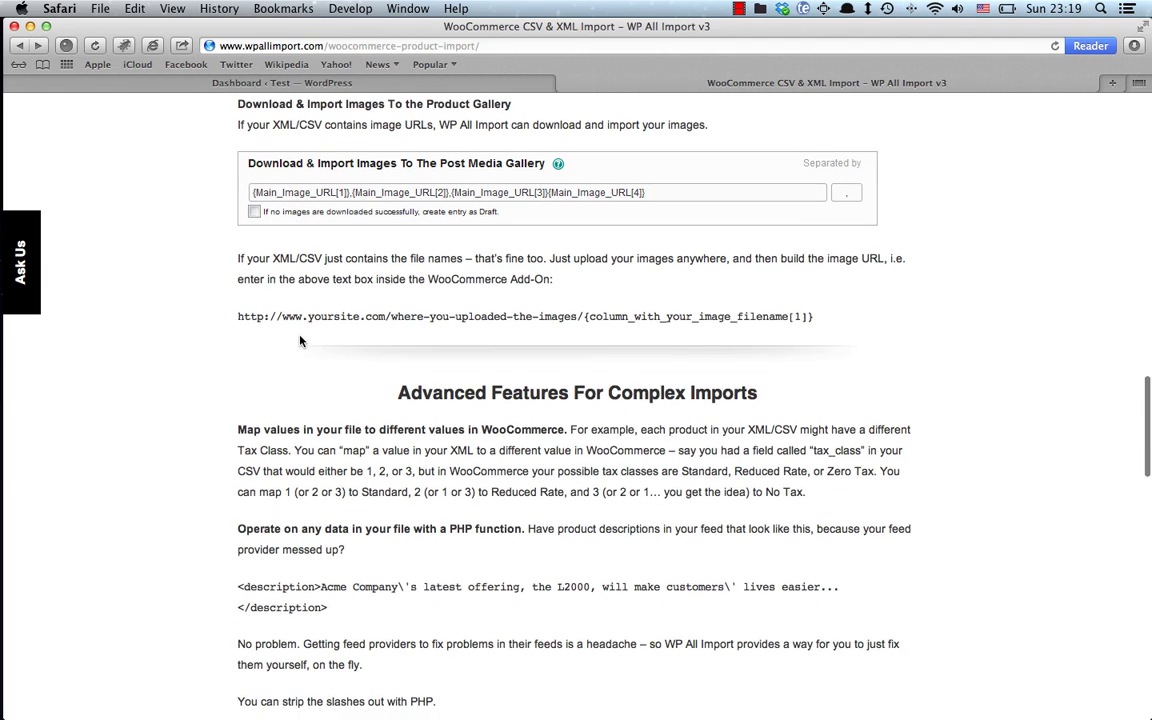
scroll(300, 339, "down", 1)
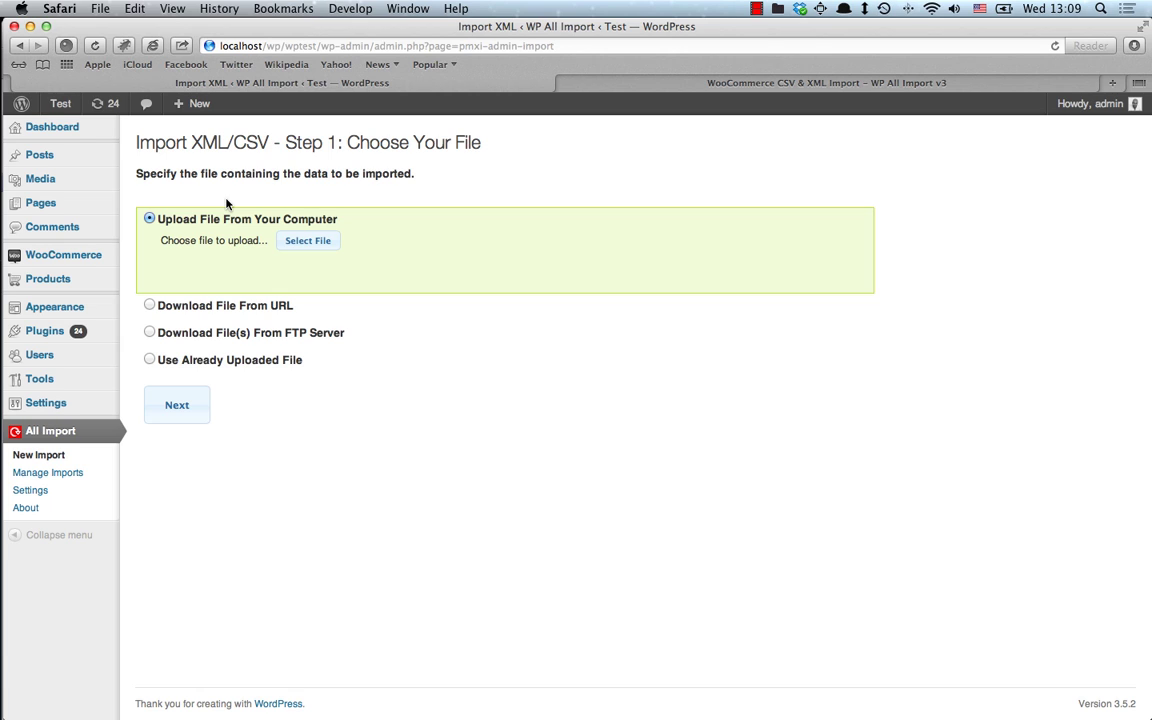
- Upload TheFlipFlopper_129943_datafeed.xml from Downloads and continue to Step 2: Select Elements
mouse_move(99, 268)
left_click(308, 240)
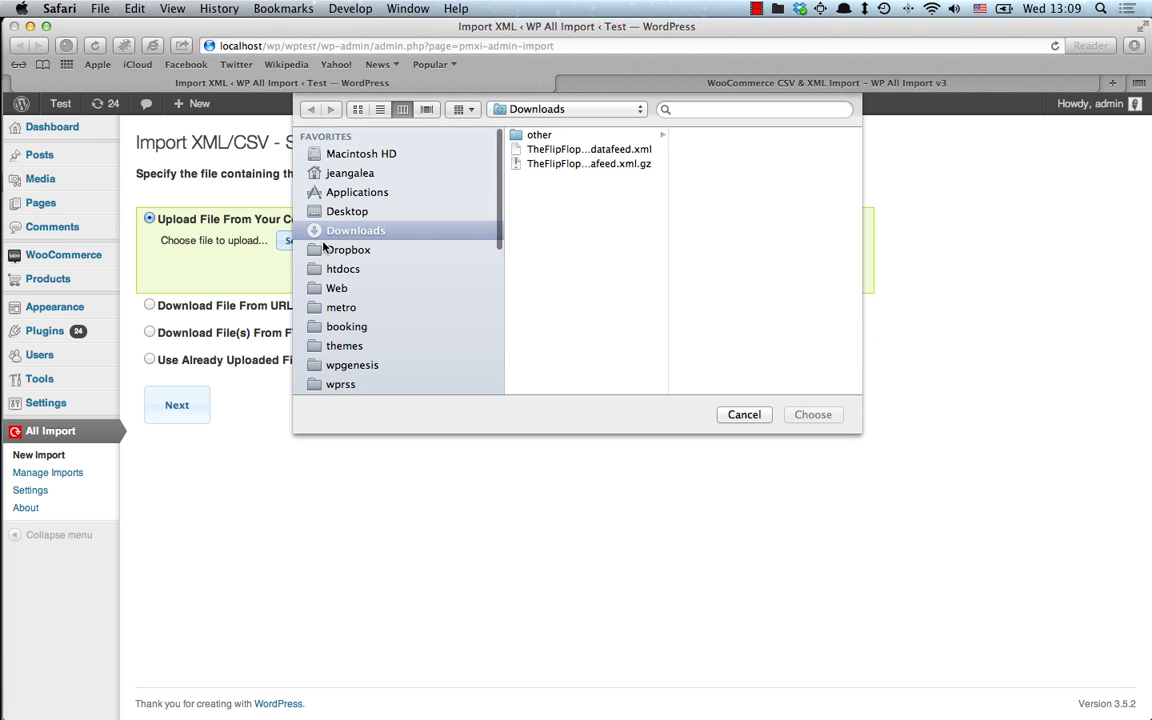
left_click(555, 149)
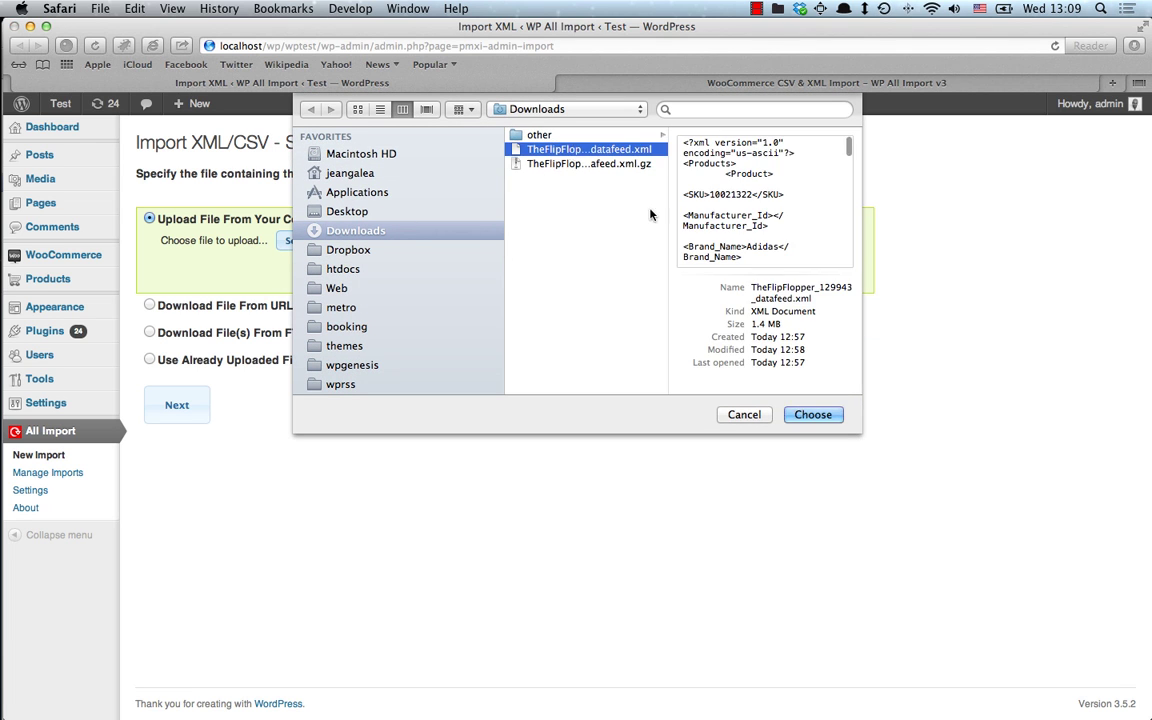
scroll(772, 230, "down", 10)
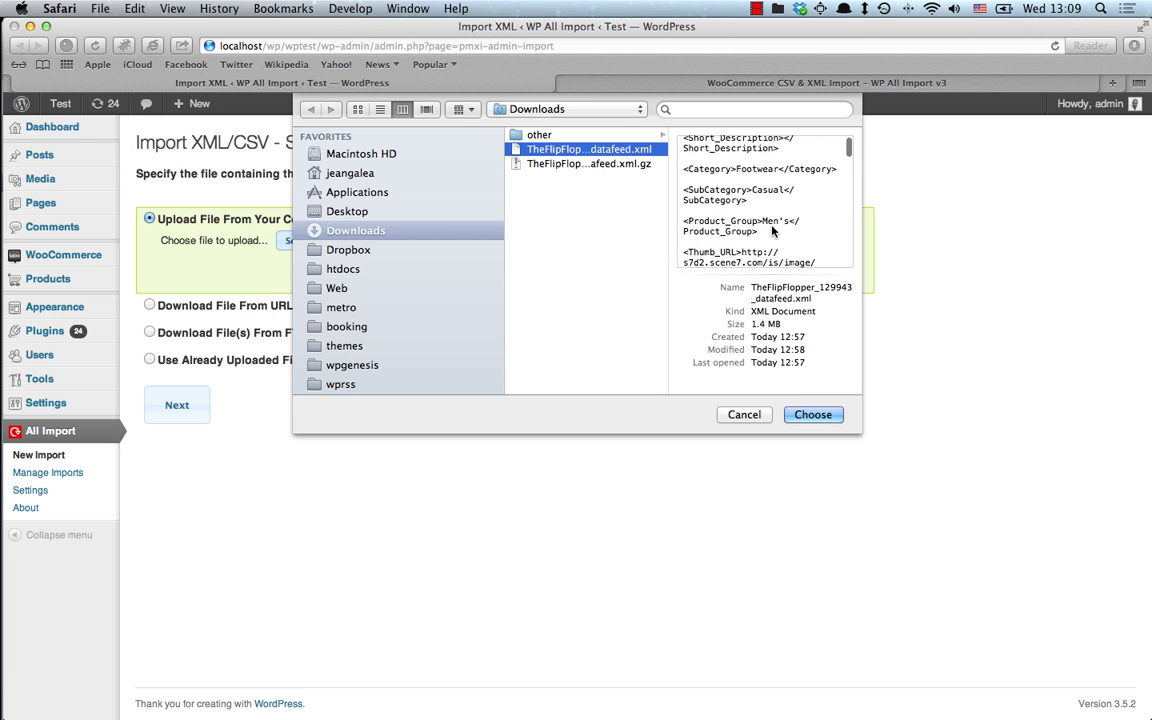
scroll(772, 231, "down", 5)
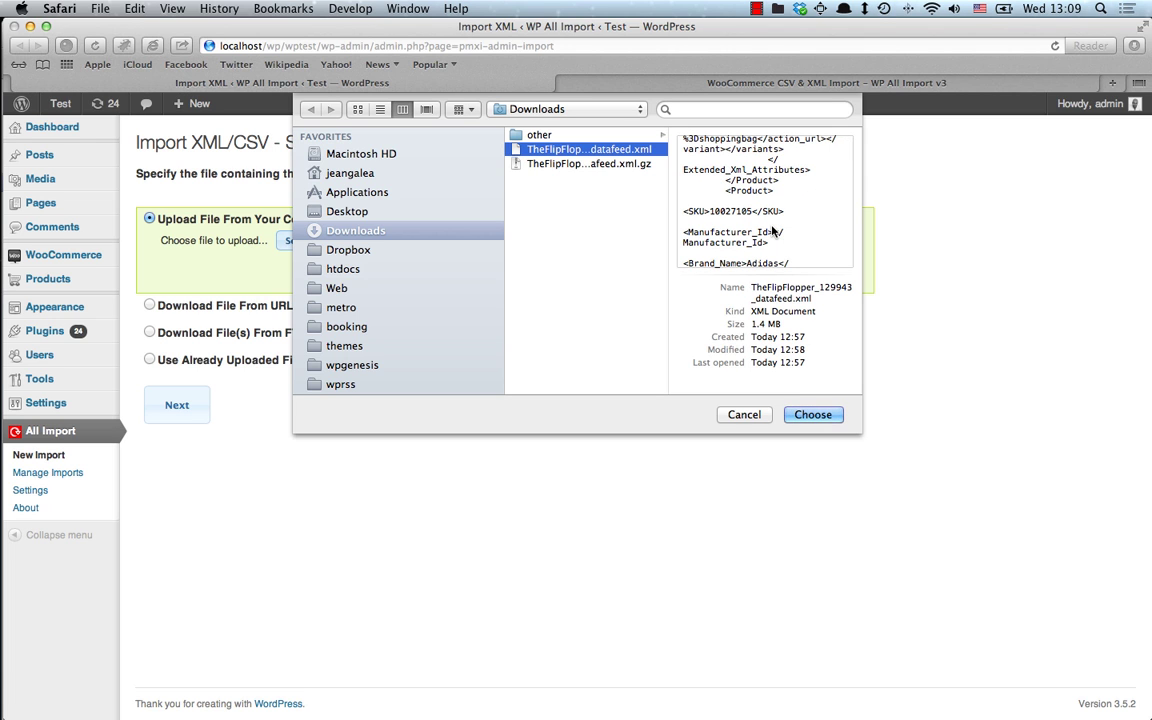
left_click(812, 414)
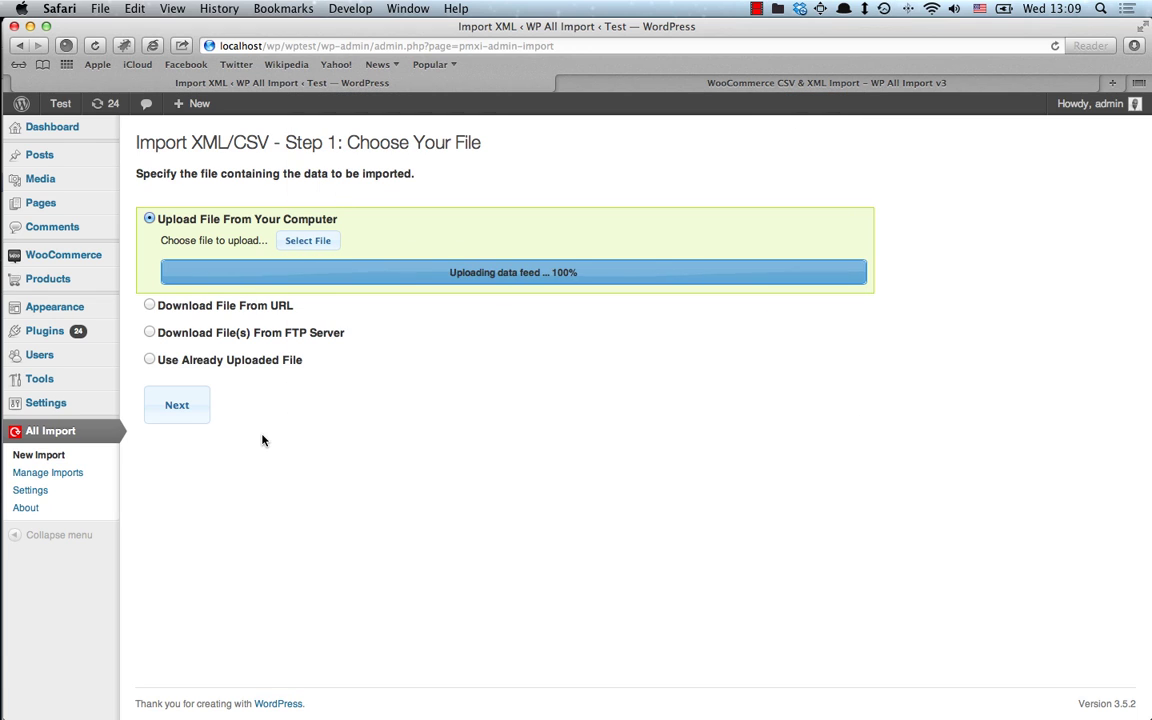
left_click(176, 404)
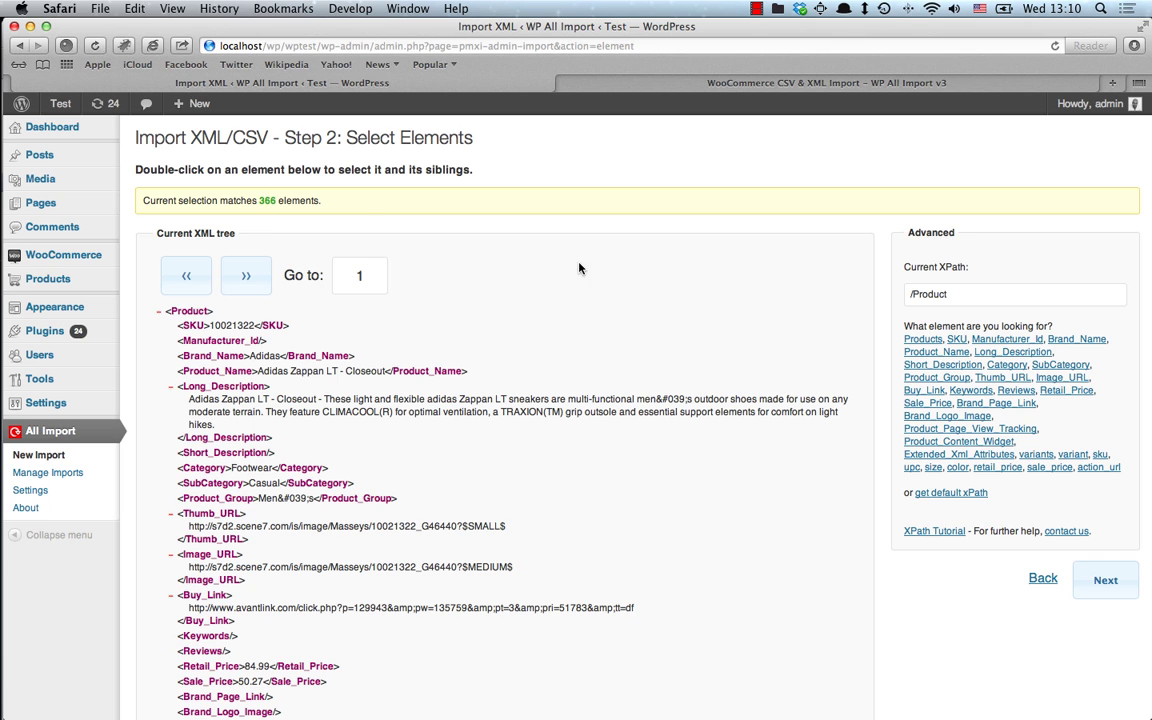
- Review the XML tree with /Product matching 366 elements and proceed to Step 3
scroll(831, 306, "down", 4)
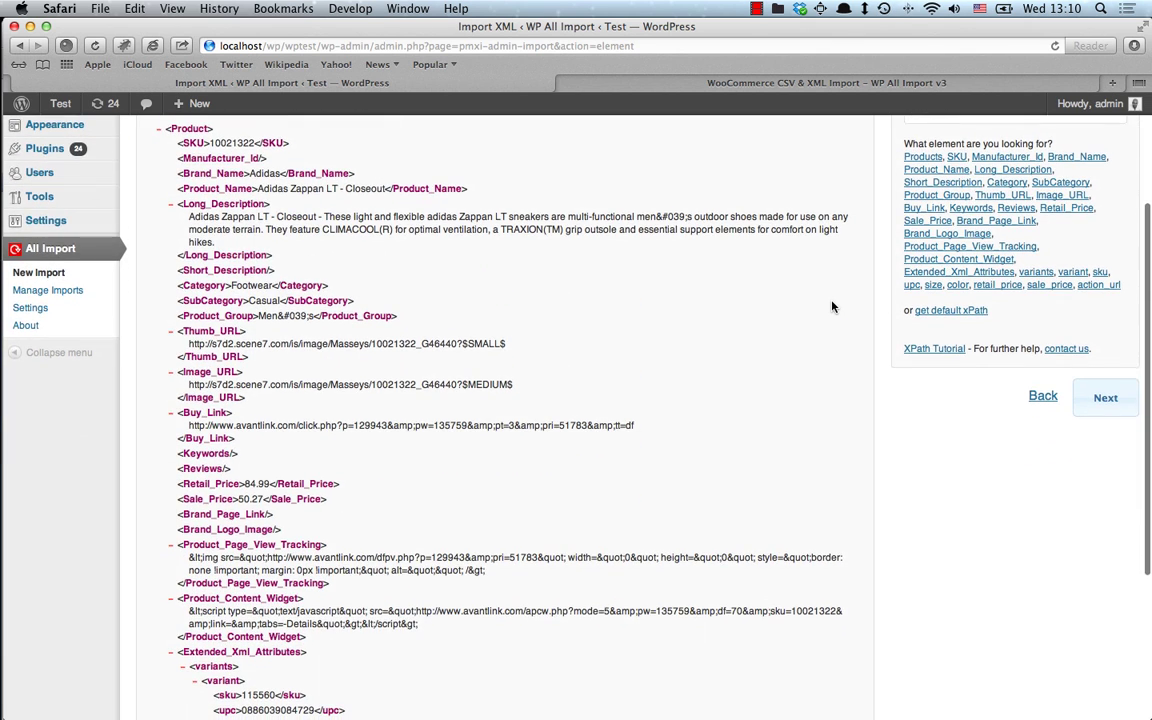
scroll(831, 306, "up", 4)
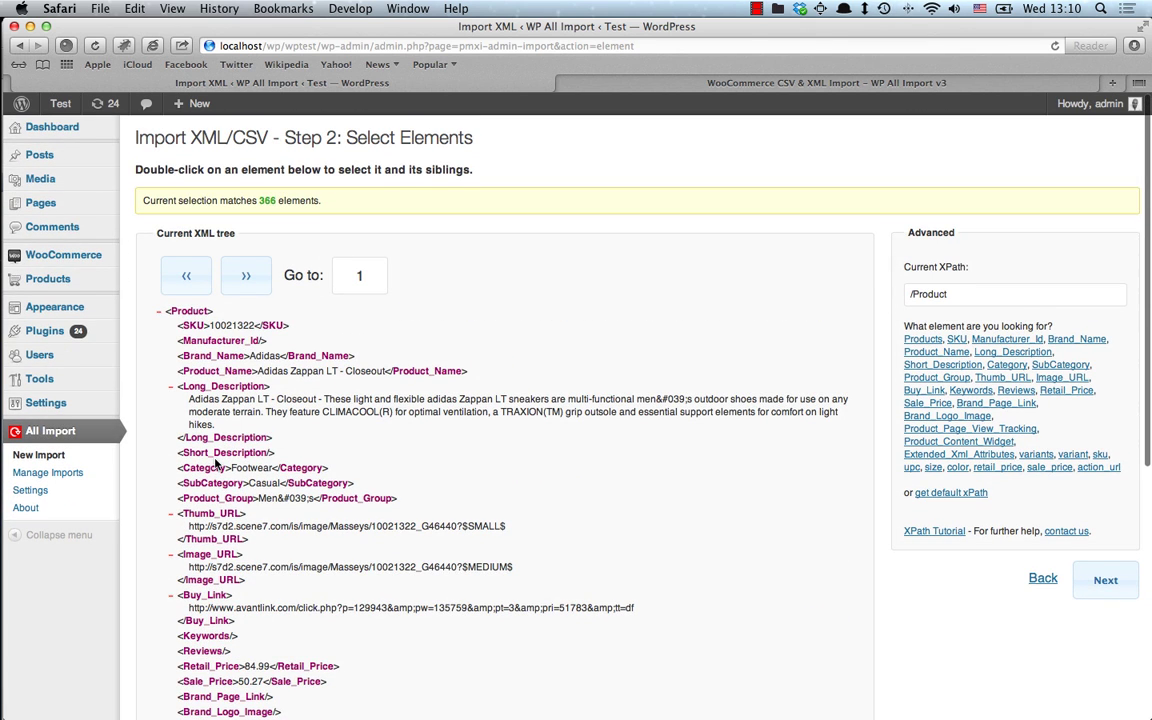
scroll(214, 462, "down", 4)
scroll(214, 464, "down", 5)
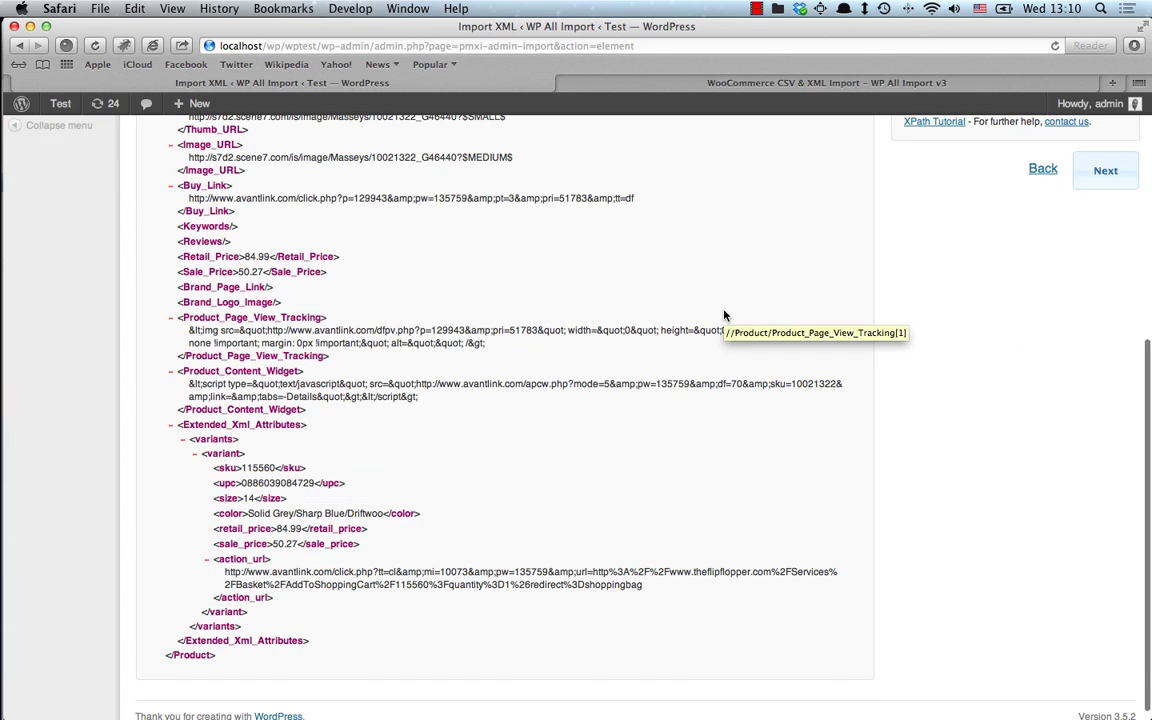
scroll(725, 314, "up", 5)
scroll(725, 314, "up", 2)
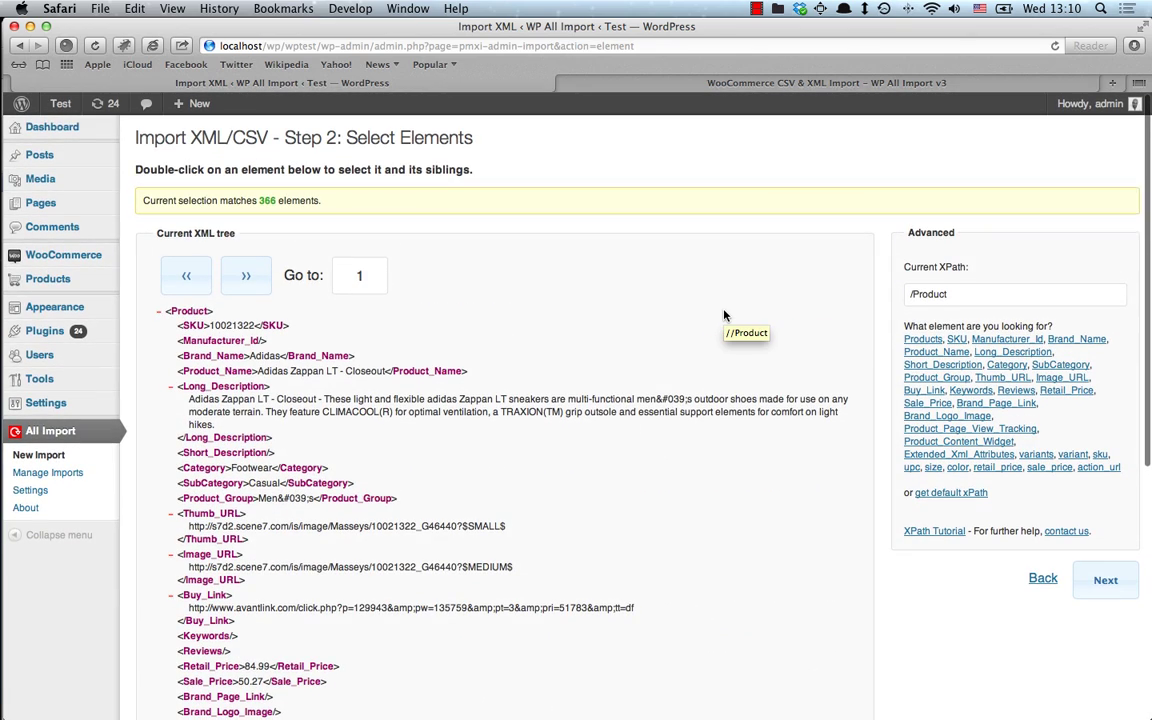
scroll(475, 400, "down", 2)
scroll(475, 400, "down", 4)
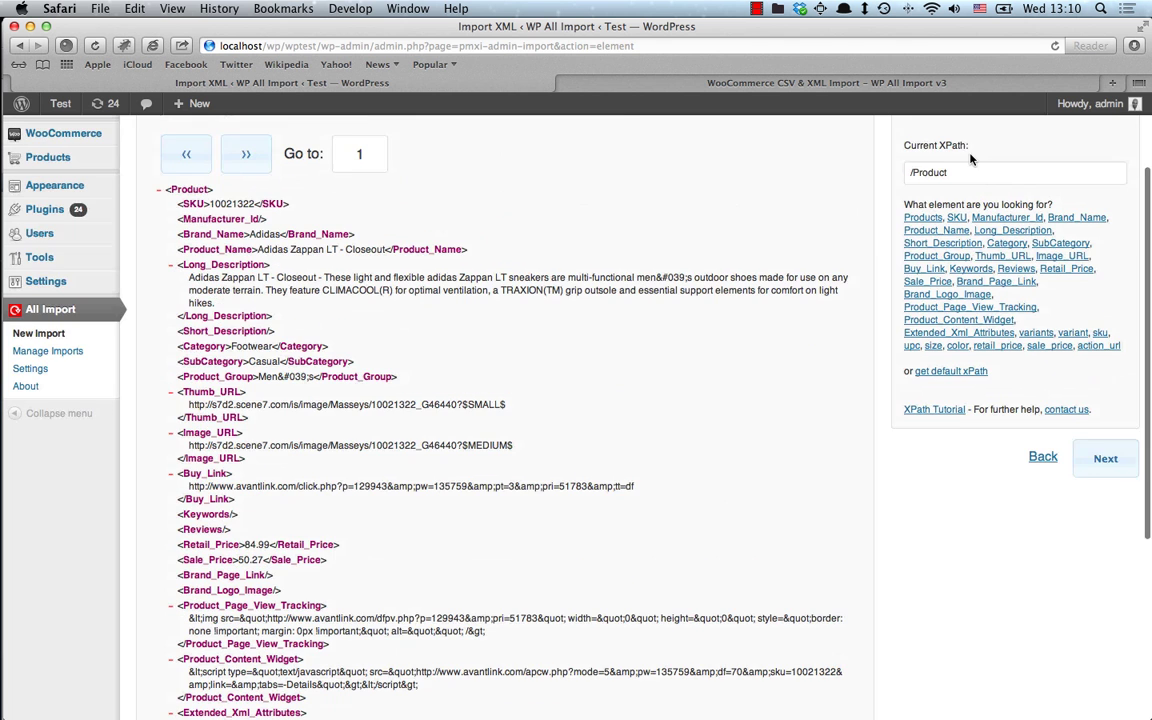
scroll(1008, 425, "up", 3)
left_click(1127, 461)
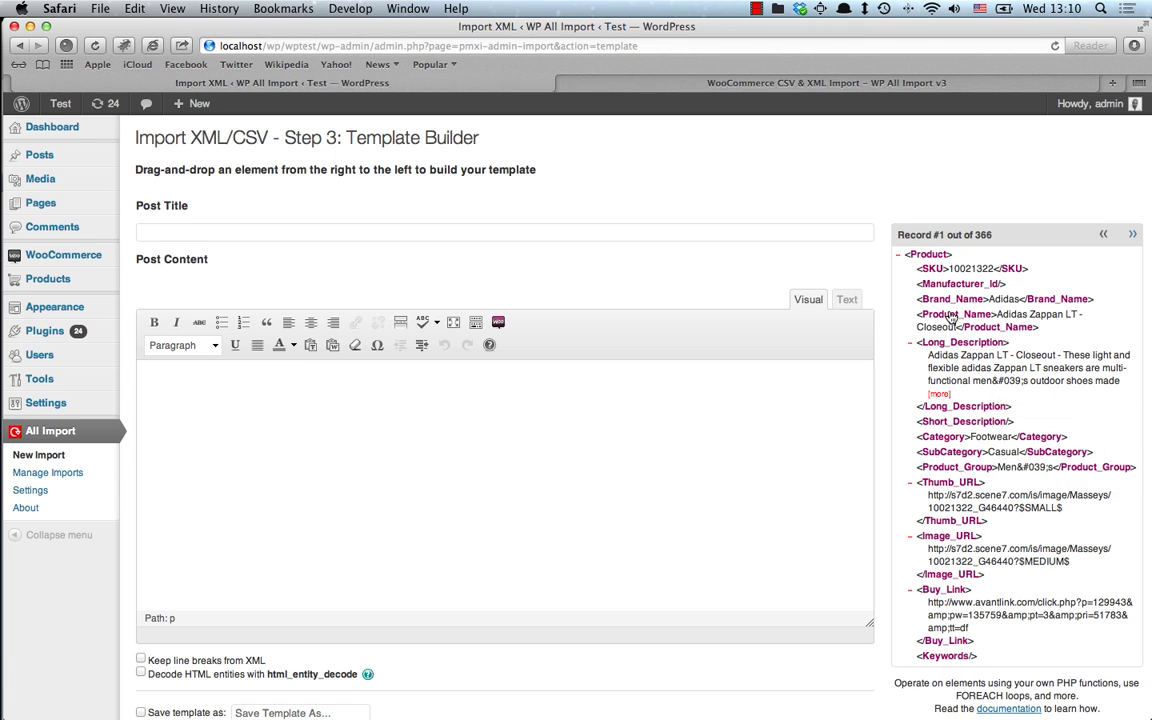
- Map {Product_Name[1]} to Post Title and {Long_Description[1]} to Post Content, checking the preview
left_click_drag(950, 316, 418, 232)
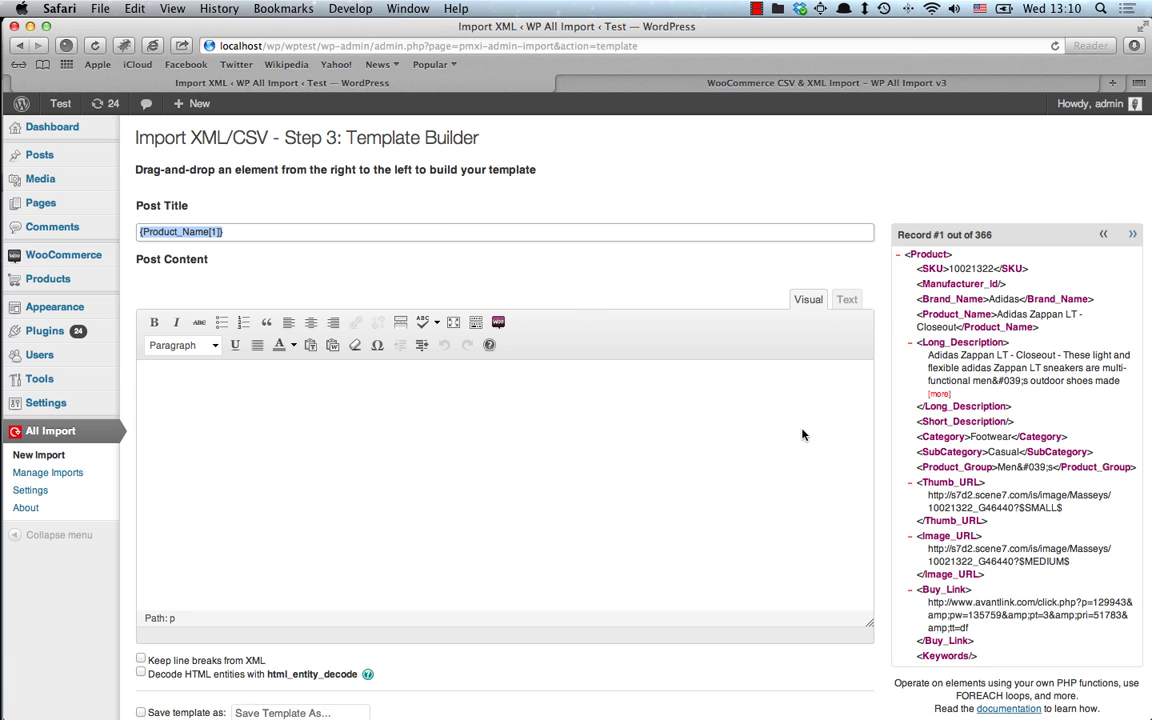
left_click_drag(946, 343, 587, 444)
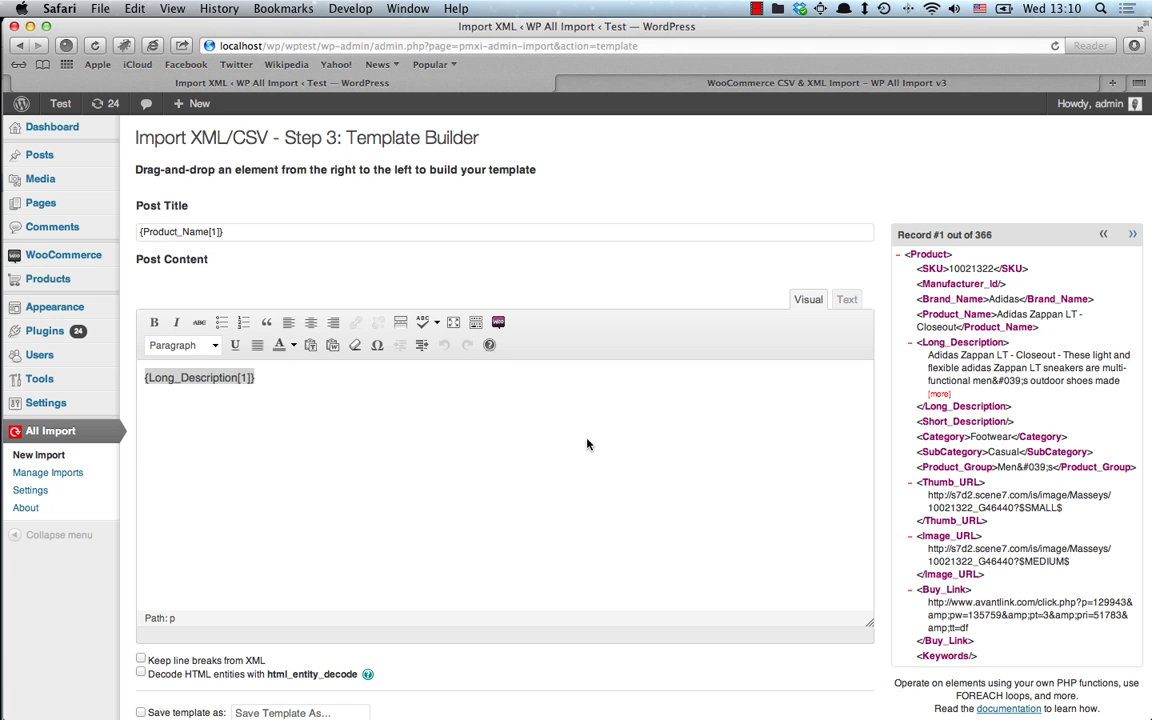
scroll(587, 444, "down", 3)
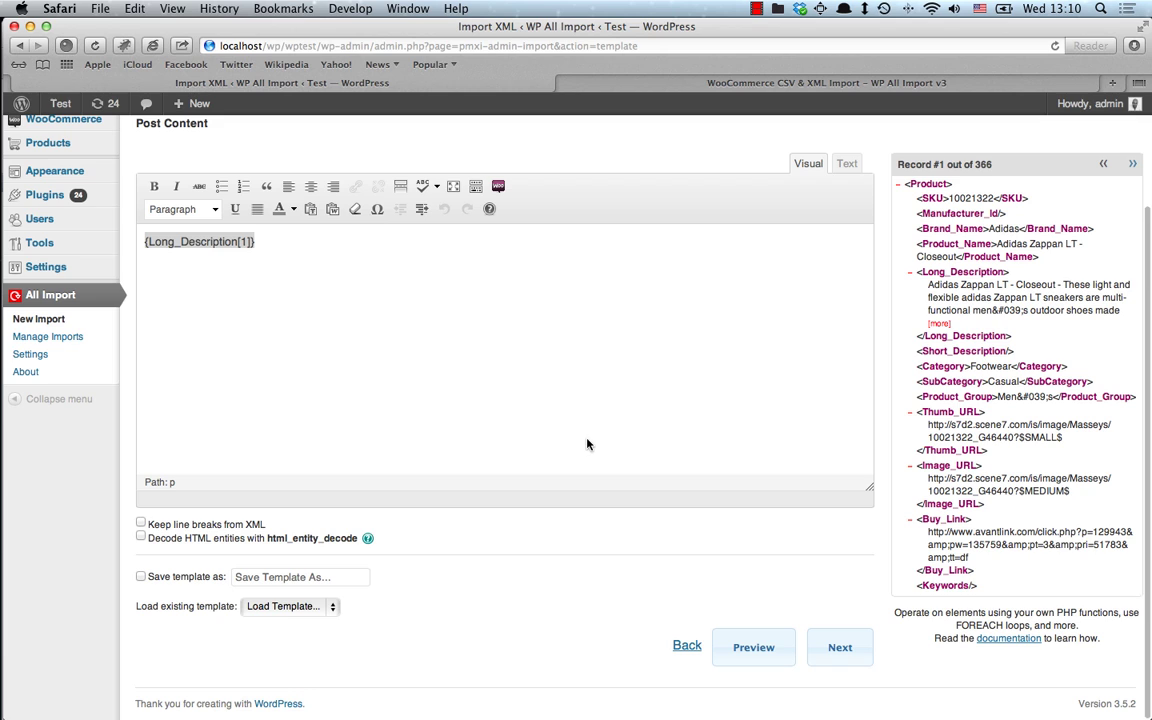
left_click(756, 652)
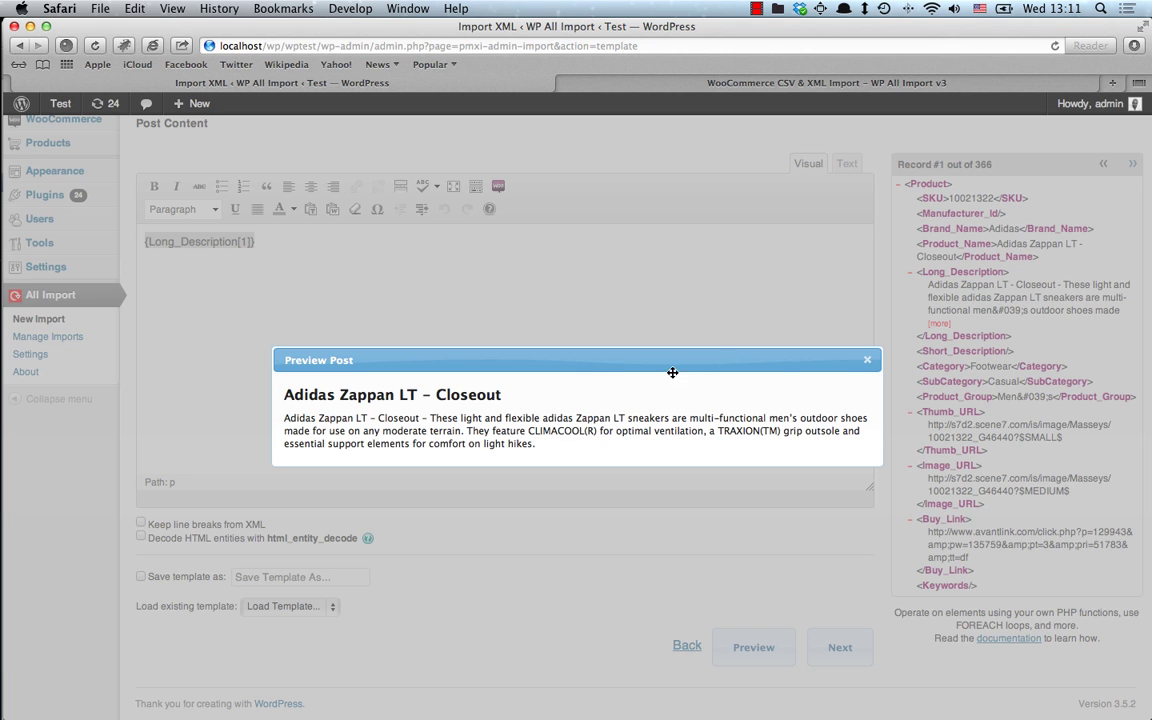
left_click(866, 362)
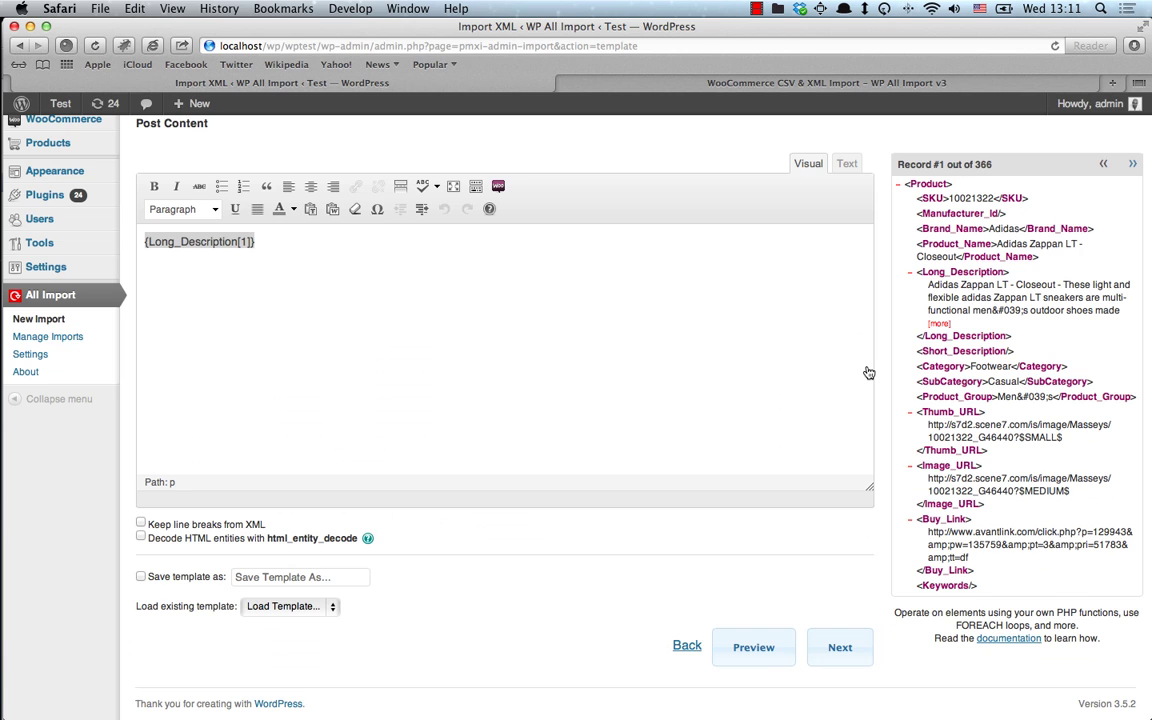
left_click(840, 649)
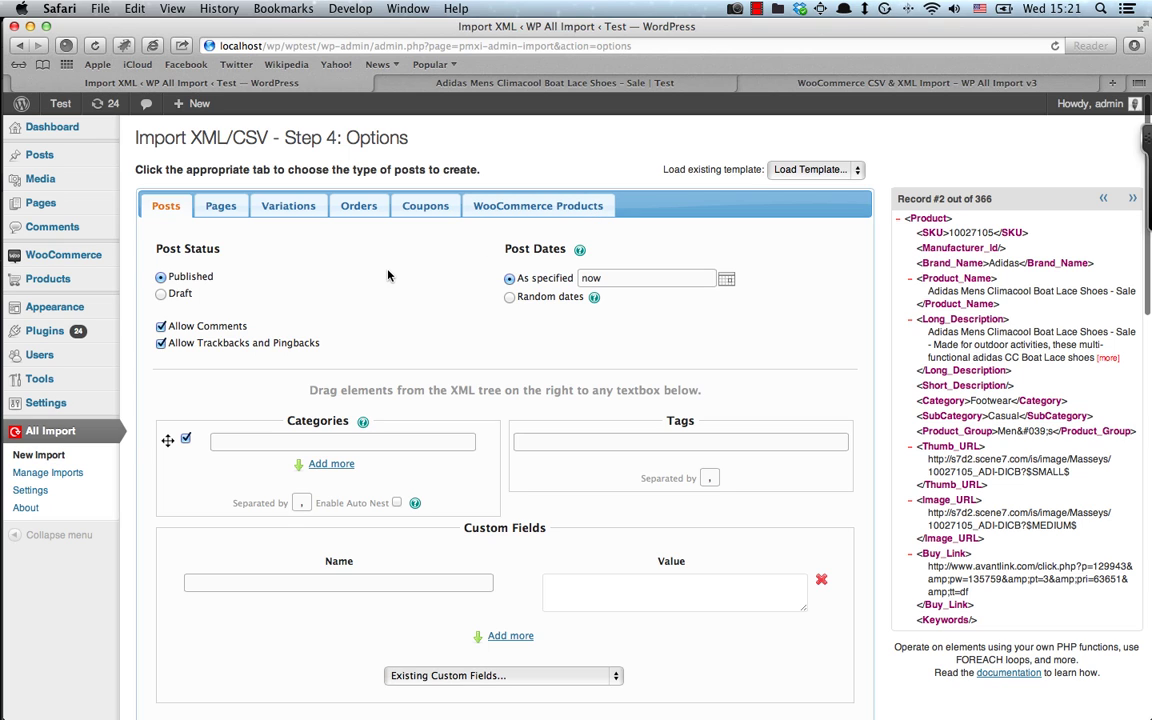
left_click(488, 204)
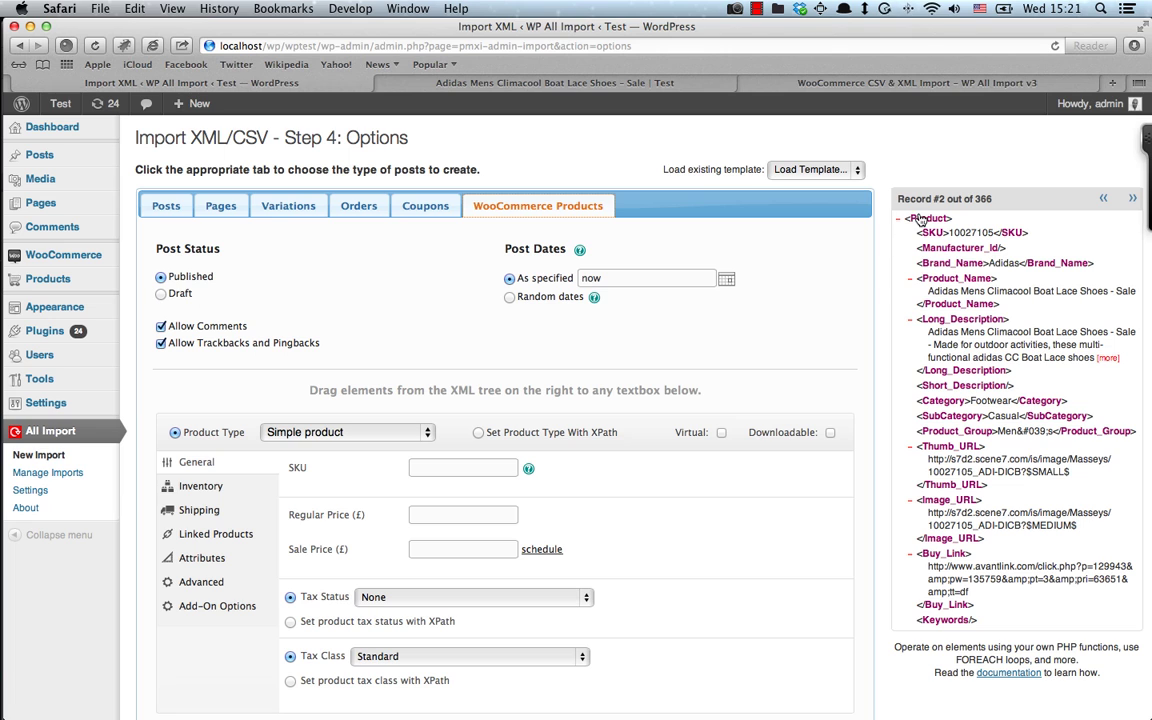
scroll(368, 556, "down", 3)
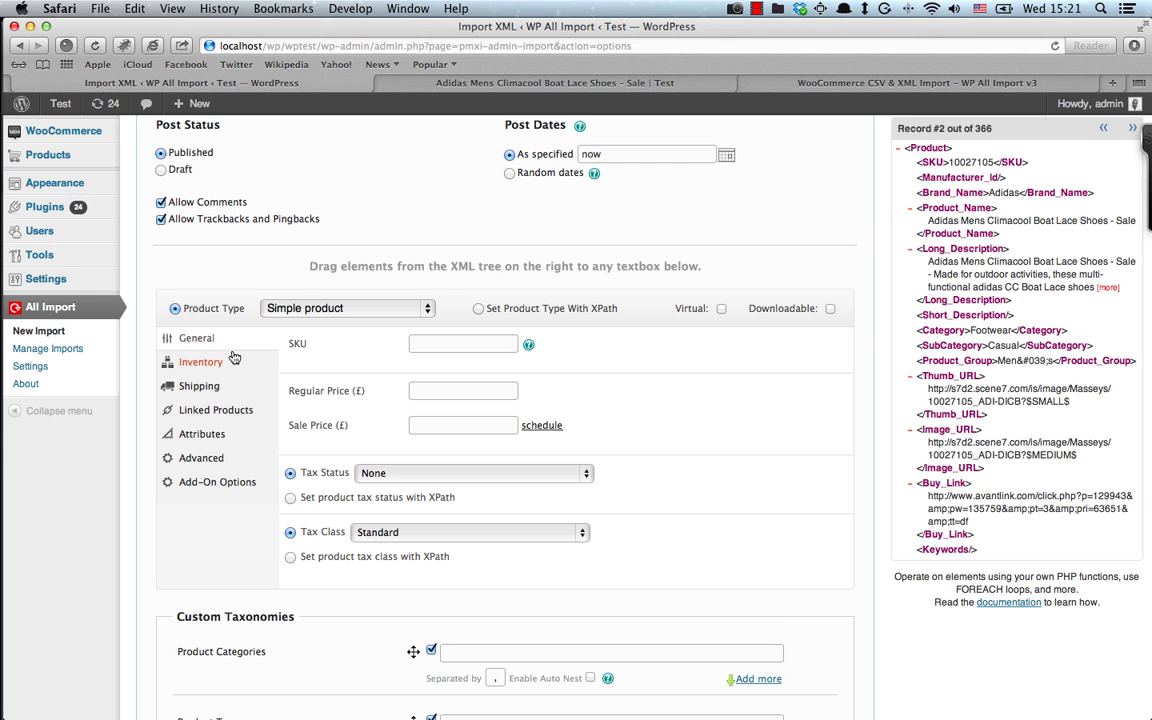
scroll(233, 358, "up", 2)
mouse_move(84, 240)
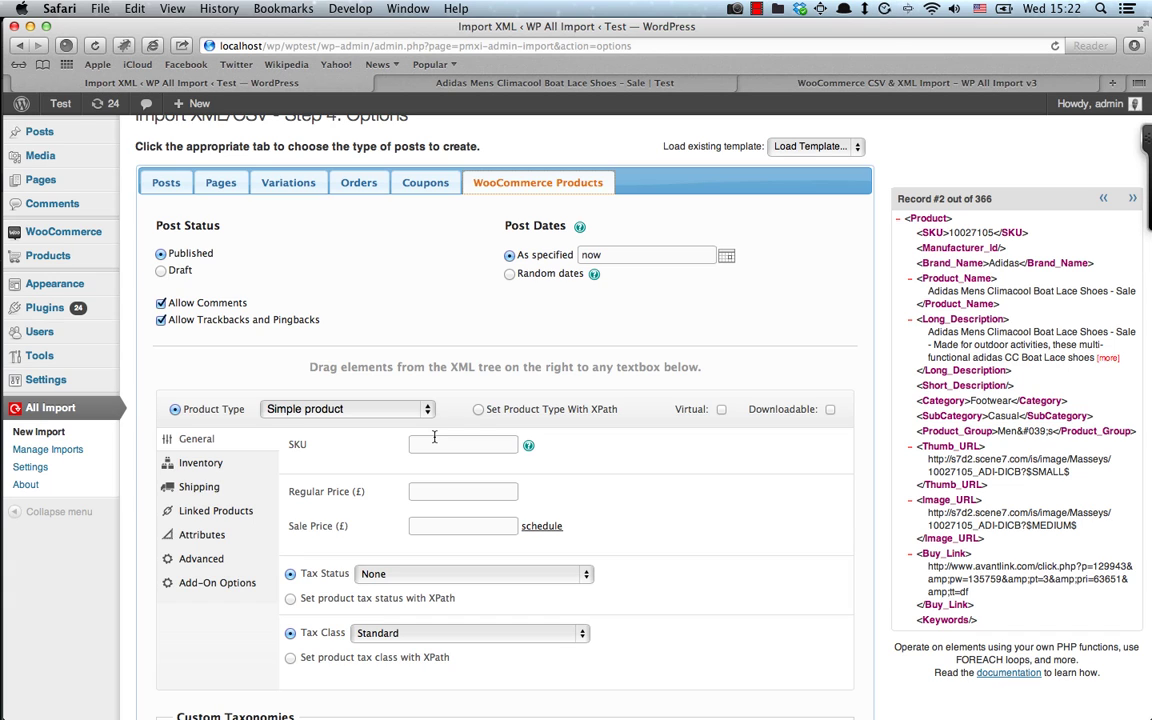
- Set the Product Type to Variable product
left_click(388, 414)
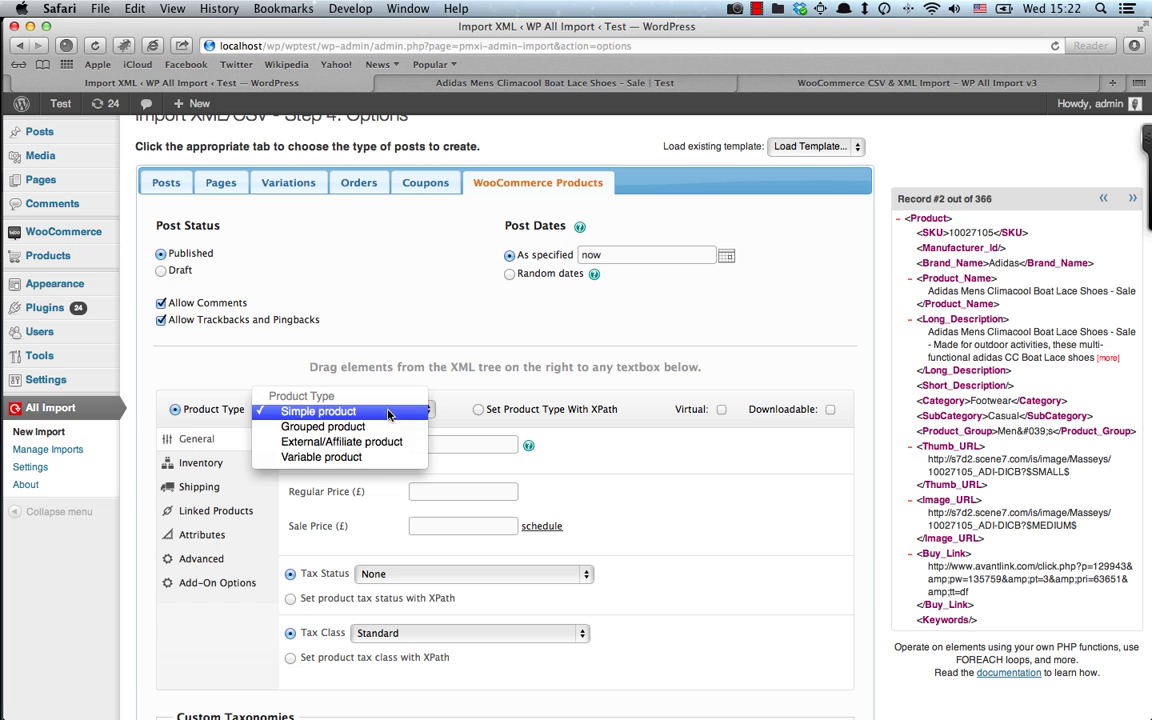
left_click(377, 457)
scroll(978, 498, "down", 10)
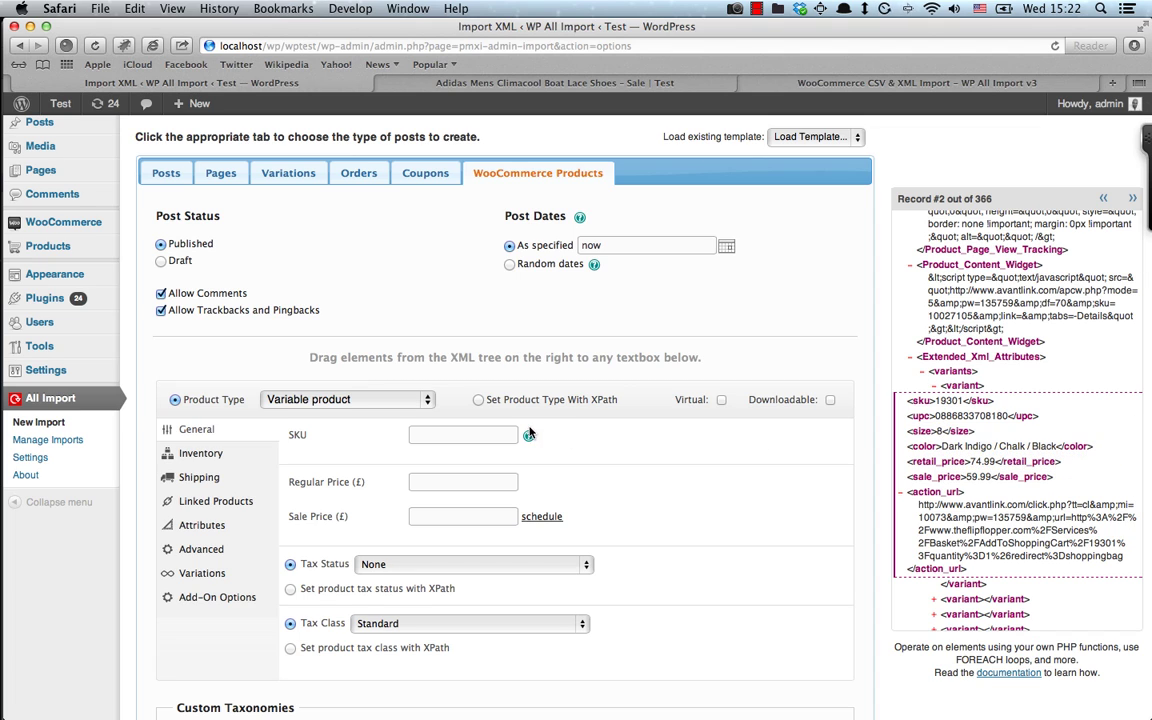
scroll(953, 347, "up", 10)
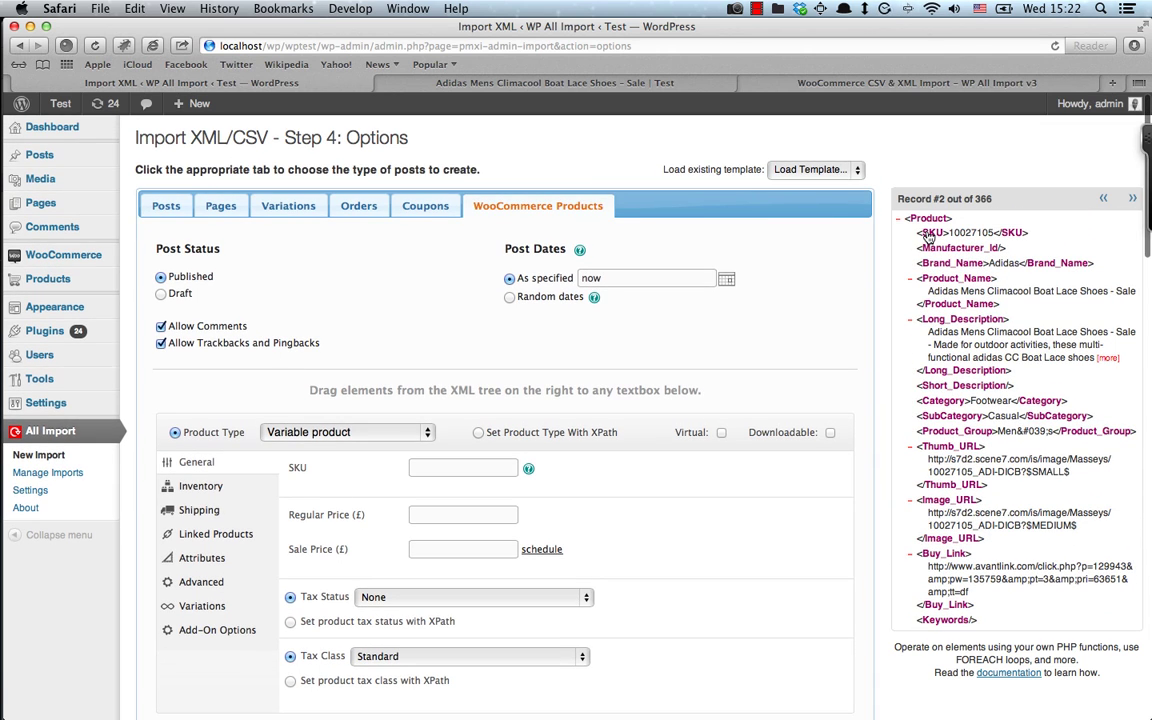
- Map SKU to {SKU[1]} and Regular Price to {Retail_Price[1]}
left_click_drag(928, 234, 470, 470)
scroll(925, 404, "down", 2)
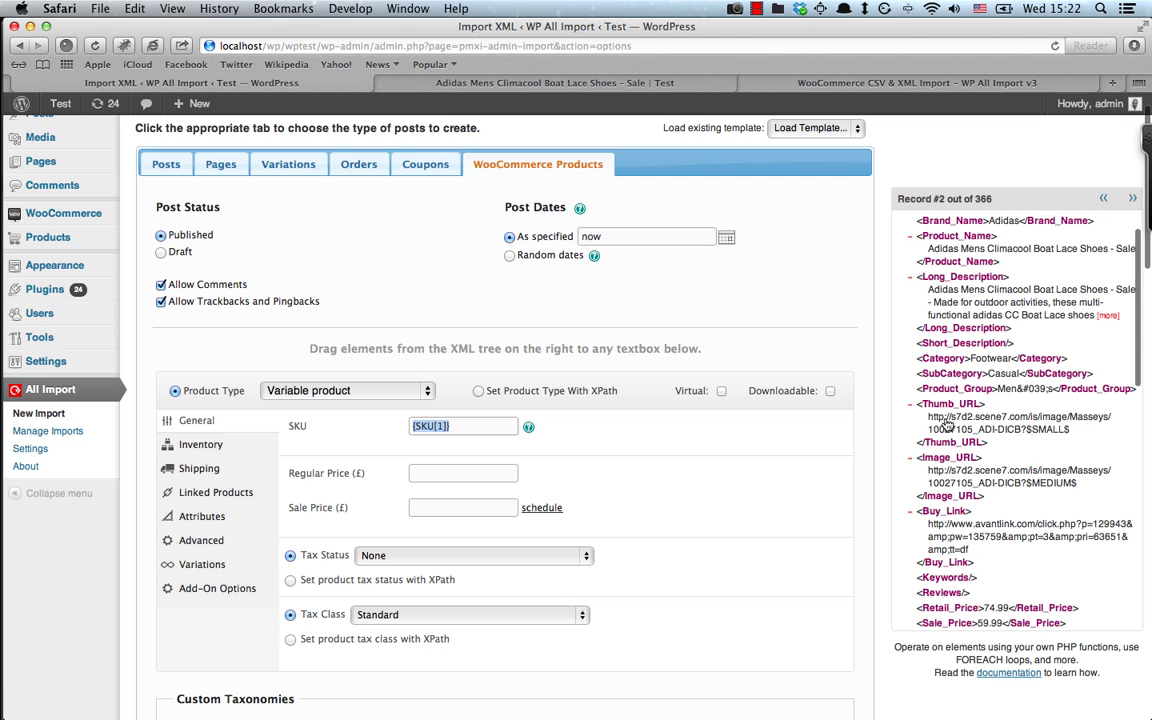
scroll(940, 410, "up", 2)
scroll(950, 413, "down", 4)
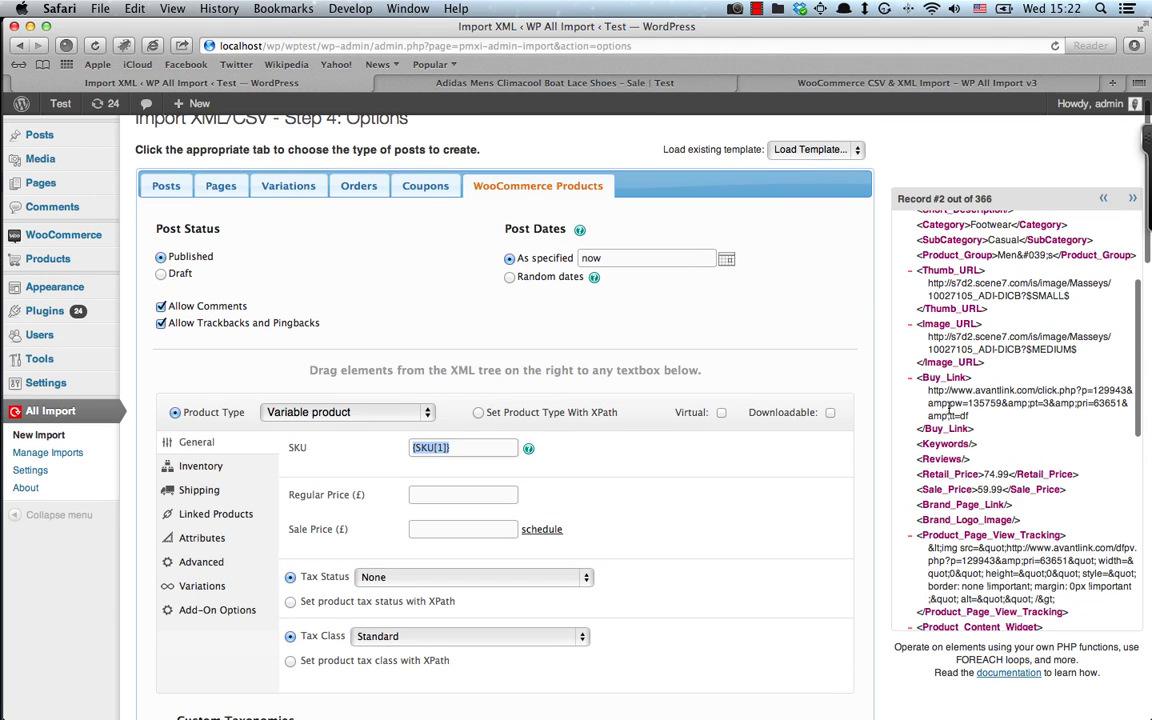
left_click_drag(940, 477, 475, 498)
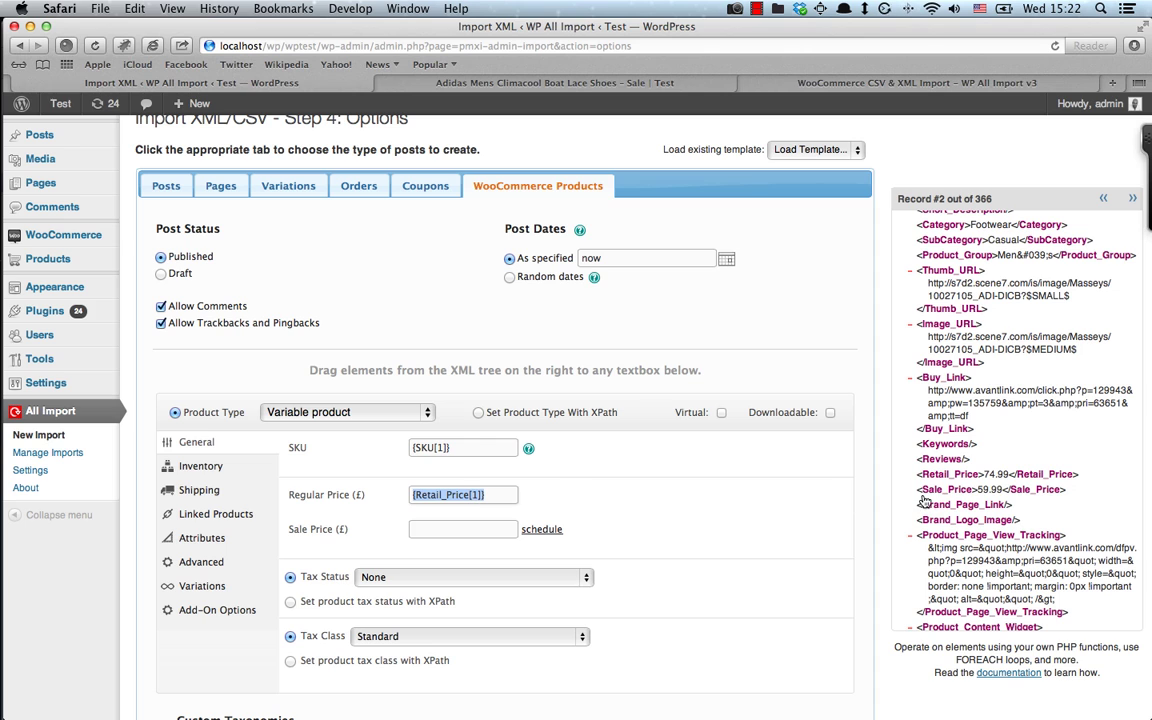
- Map Sale Price to {Sale_Price[1]} and choose 'Variation is a child element' under Variations
left_click_drag(940, 489, 421, 530)
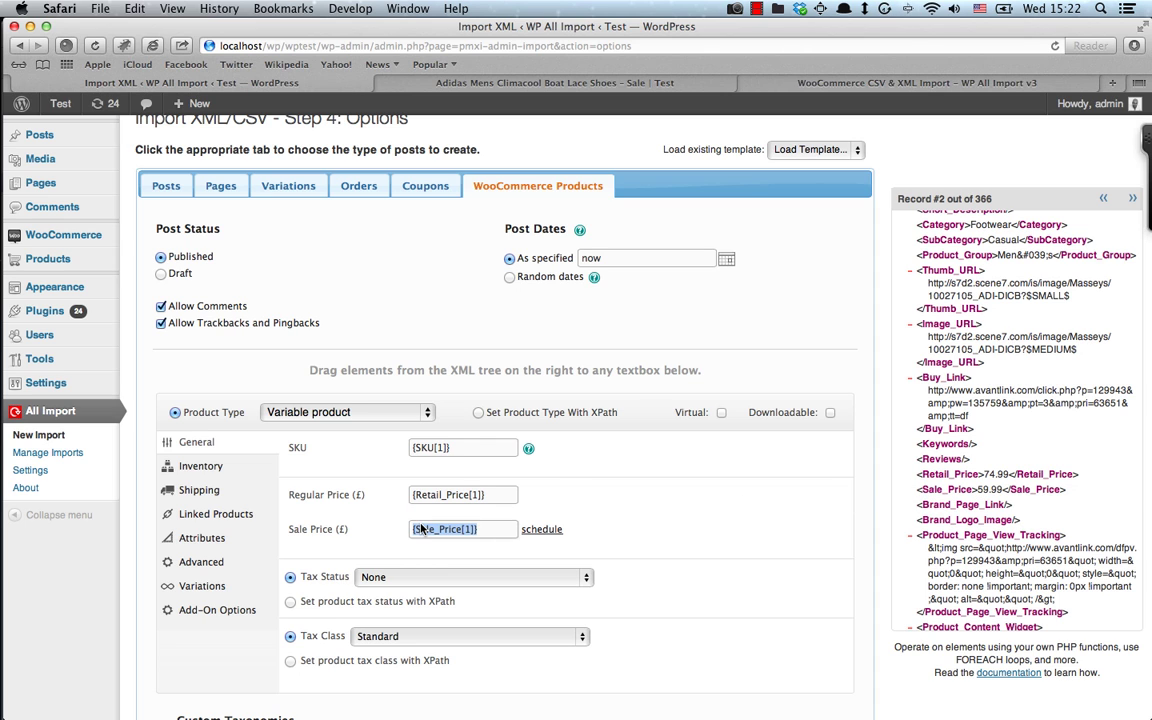
scroll(426, 545, "down", 5)
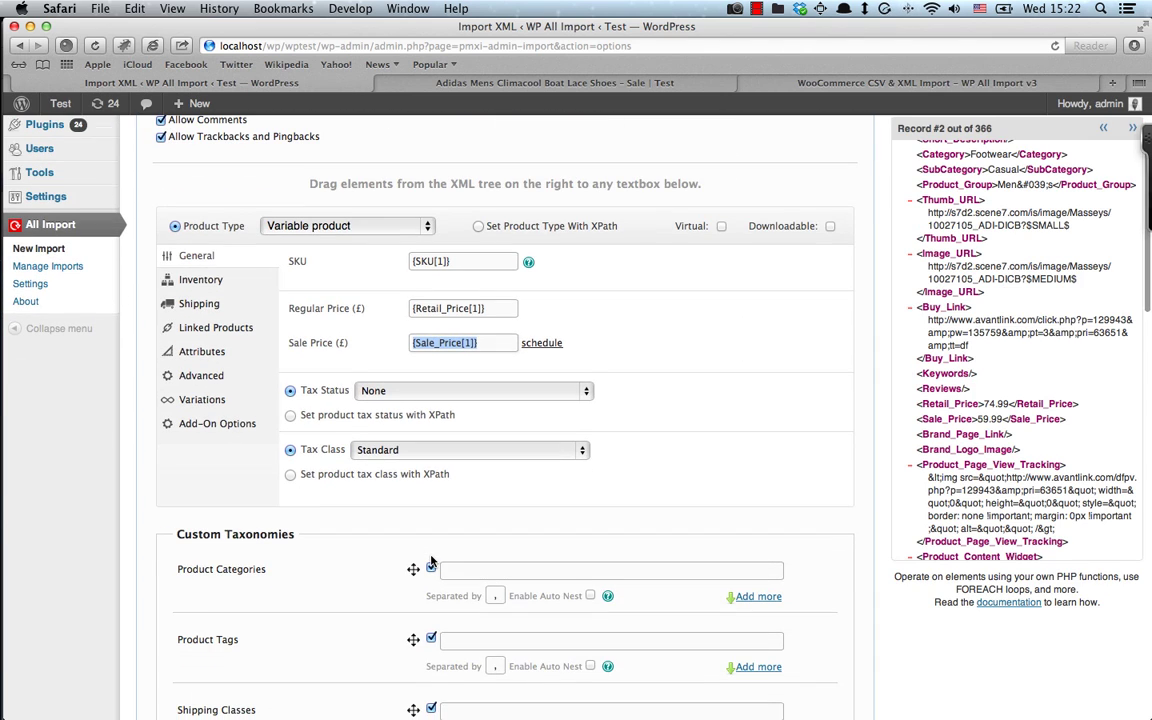
left_click(205, 400)
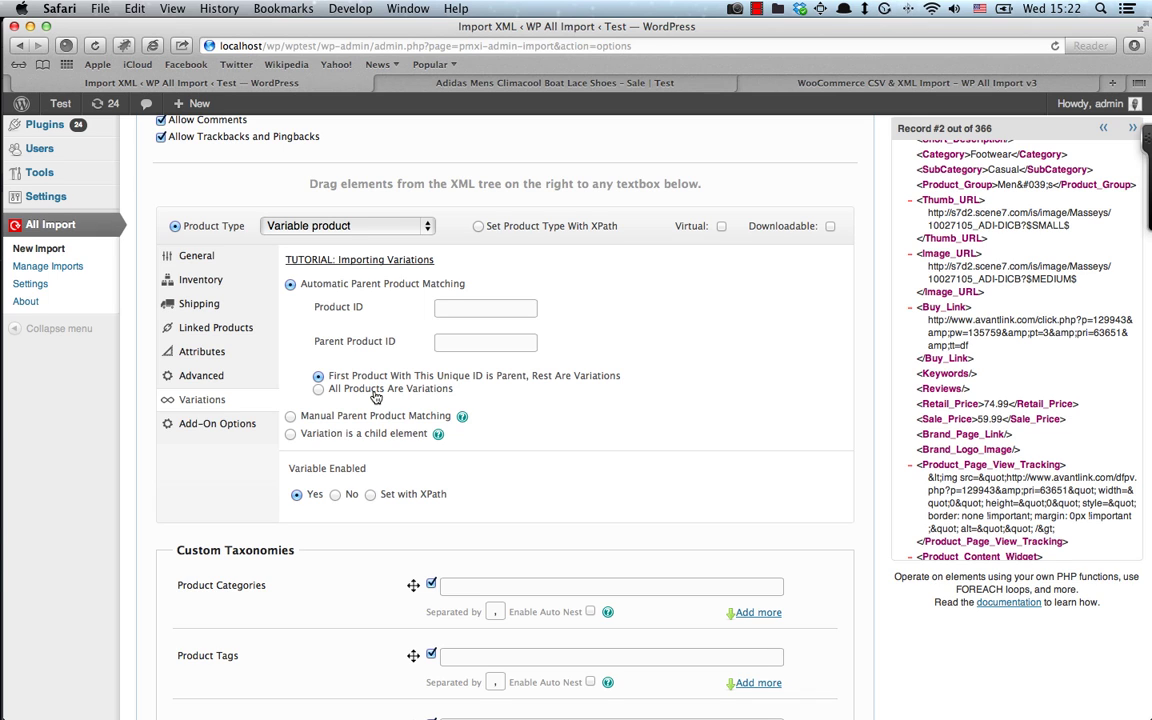
left_click(290, 434)
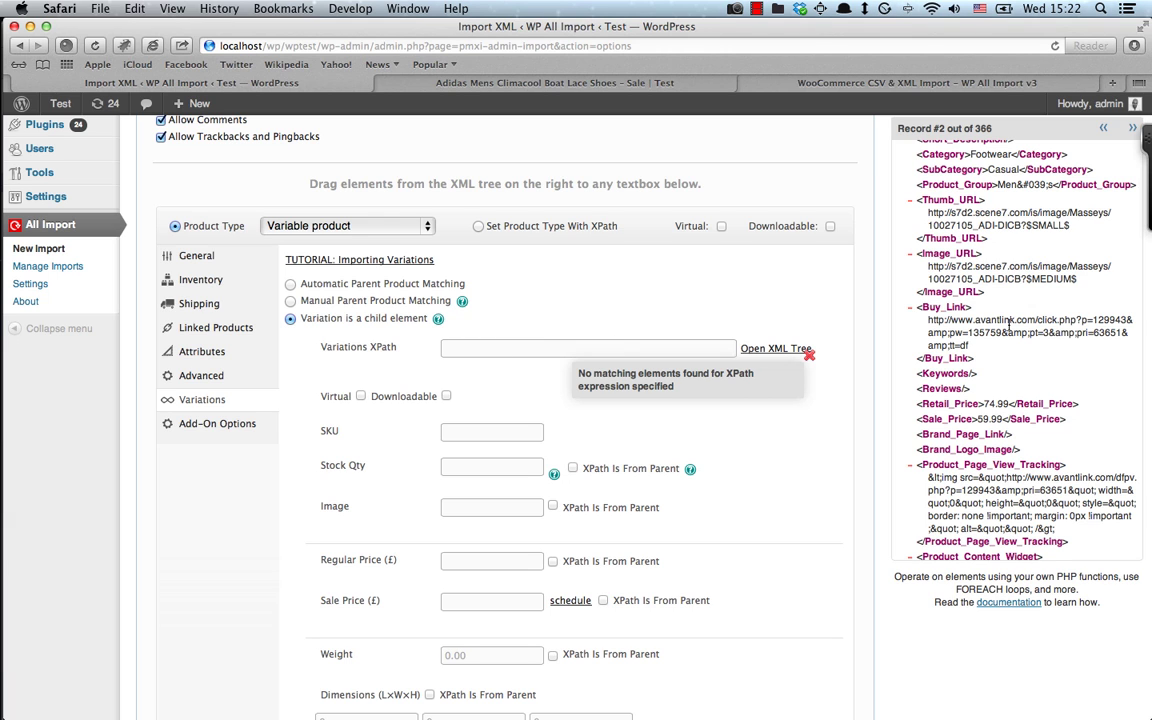
scroll(1008, 325, "down", 5)
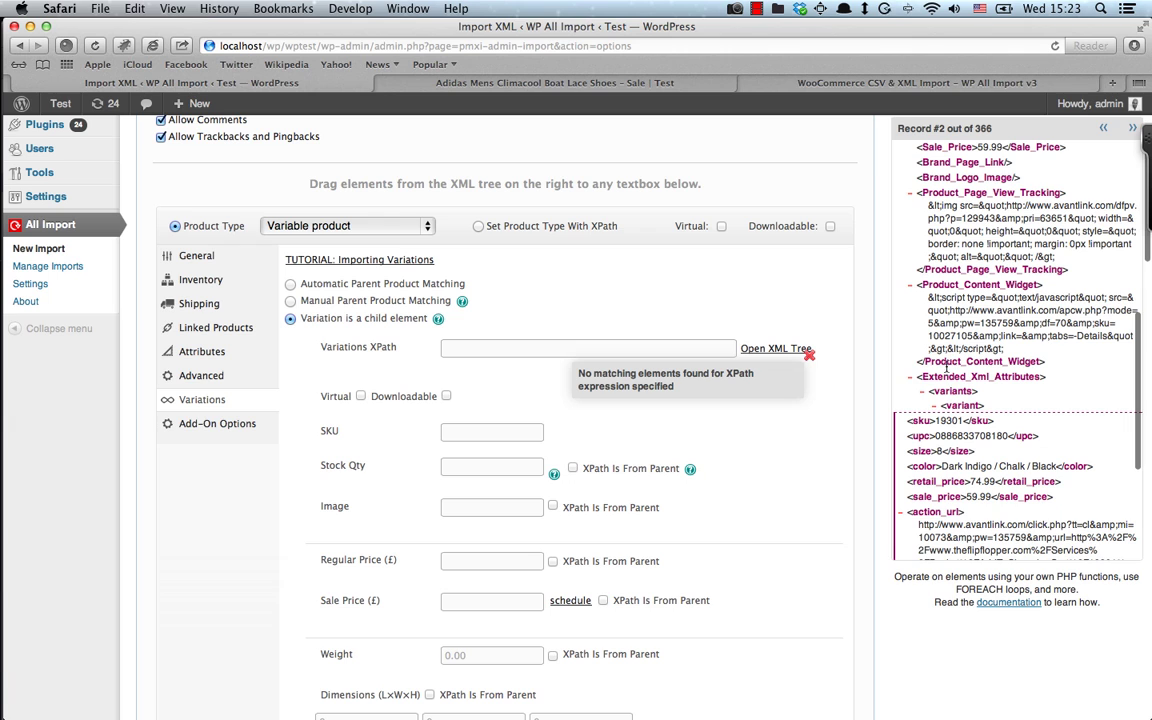
scroll(944, 370, "up", 10)
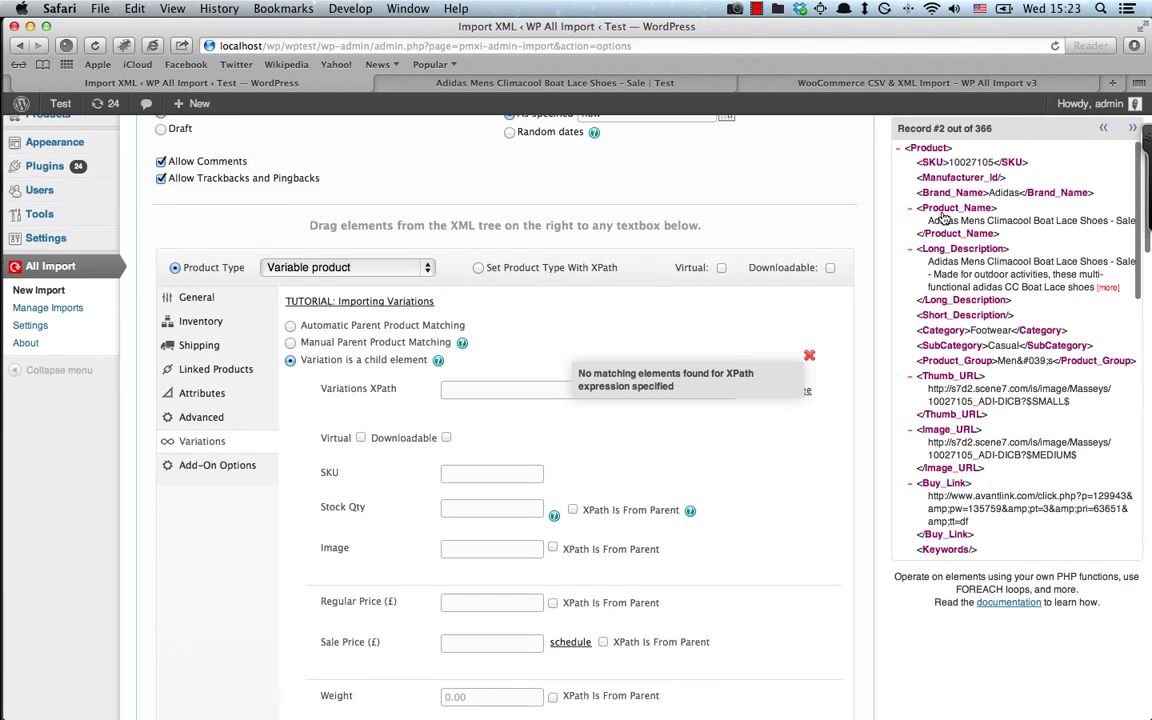
scroll(946, 325, "down", 6)
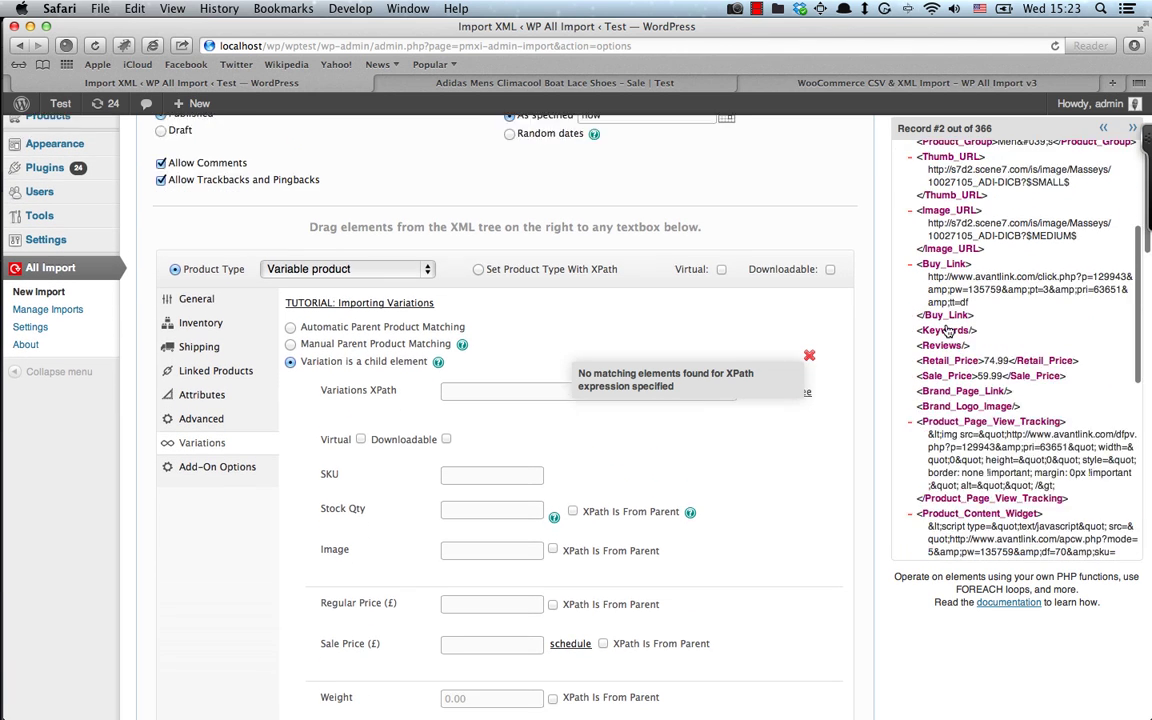
scroll(946, 325, "down", 5)
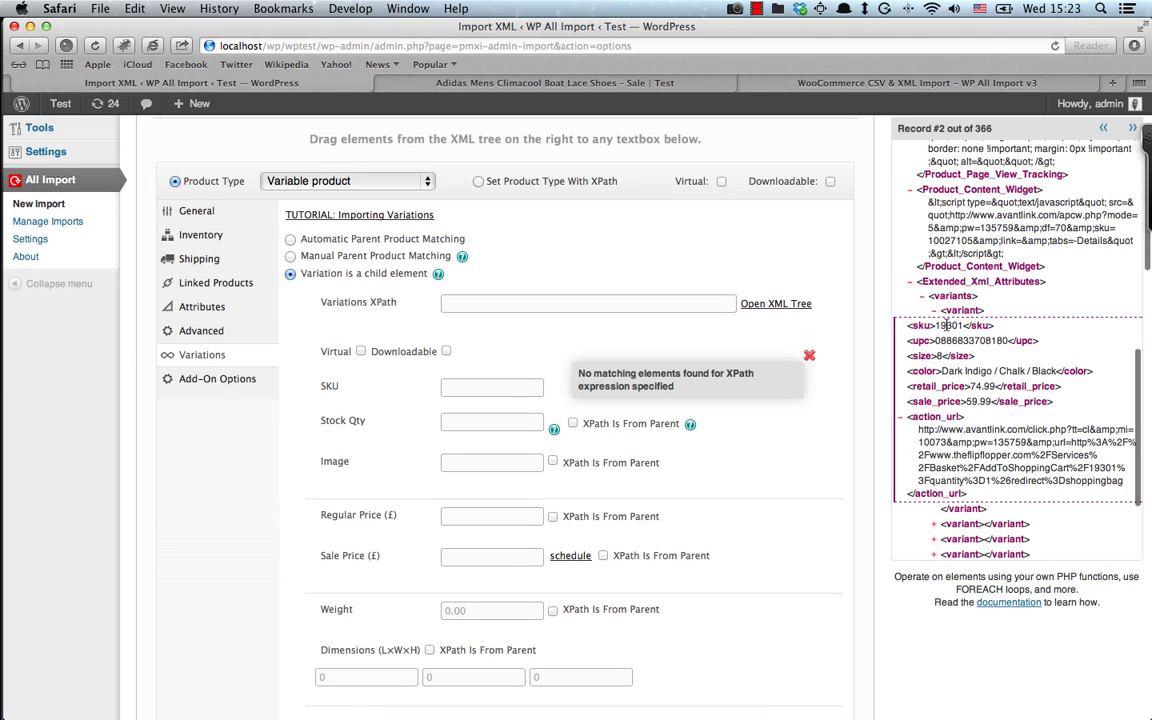
- Set the Variations XPath to the variant elements with [*], matching all 10 records
left_click_drag(946, 325, 832, 297)
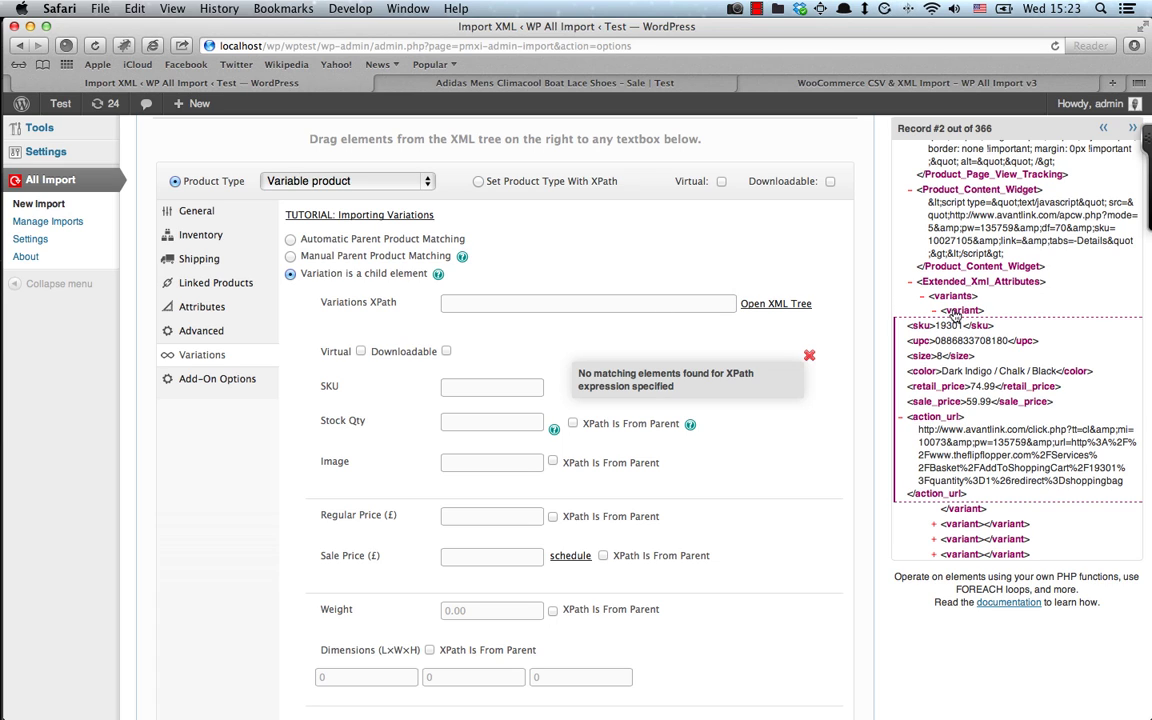
left_click_drag(962, 310, 566, 303)
left_click(679, 303)
key("BackSpace")
type("*")
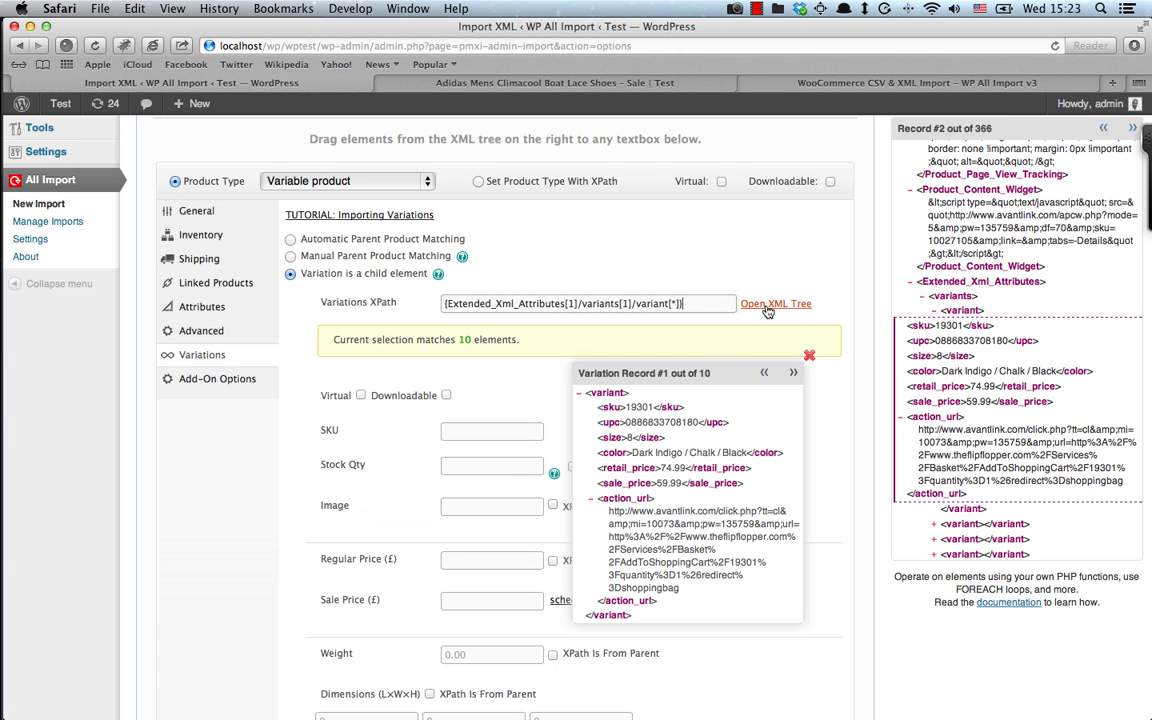
left_click(792, 374)
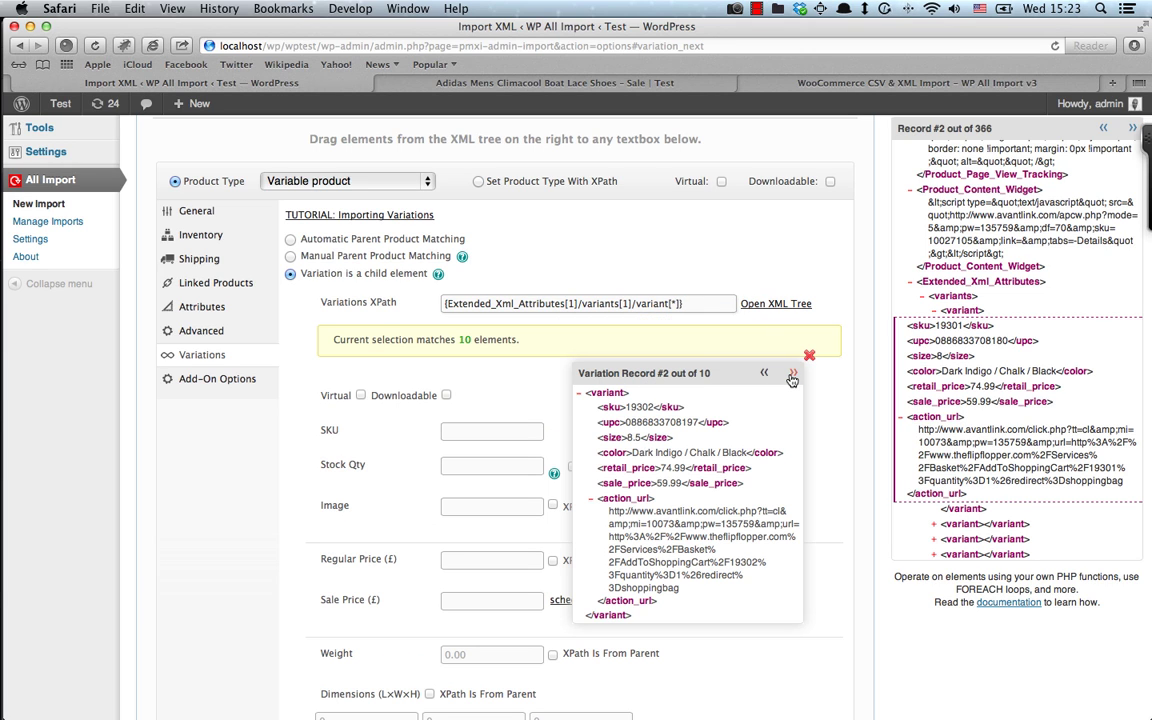
left_click(792, 375)
left_click(792, 375)
left_click(792, 375)
left_click_drag(672, 373, 821, 268)
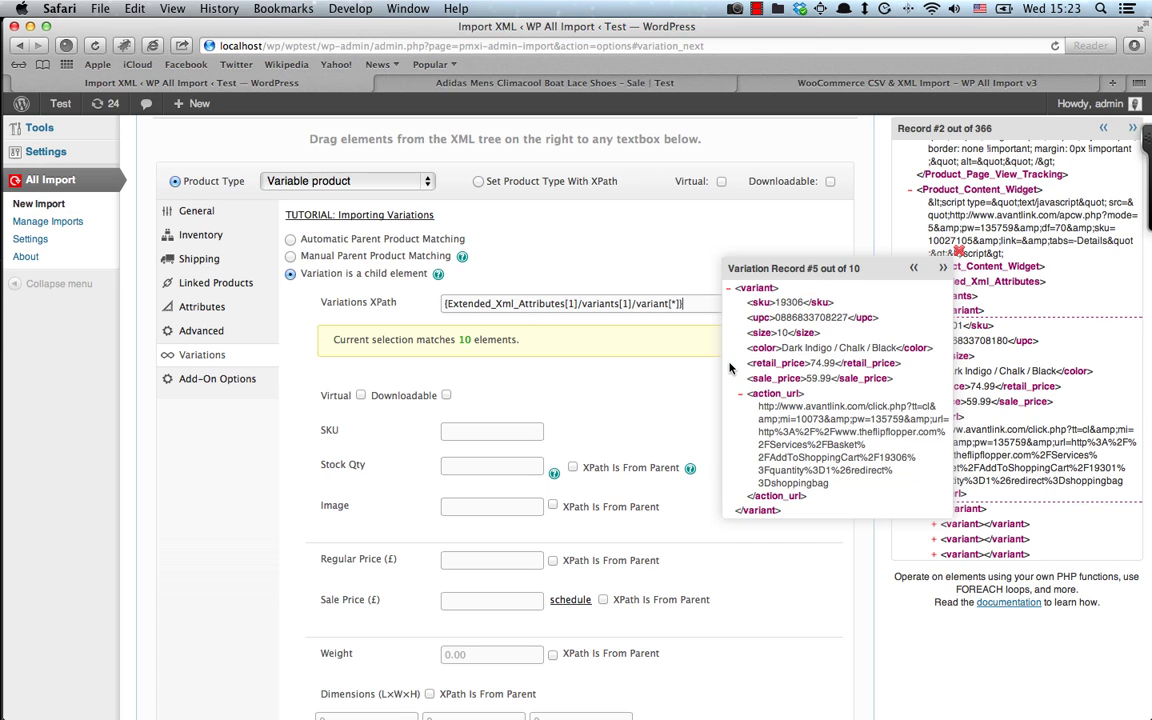
- Map variation SKU, Regular Price and Sale Price from sku, retail_price and sale_price
left_click_drag(758, 303, 492, 431)
left_click_drag(785, 363, 463, 563)
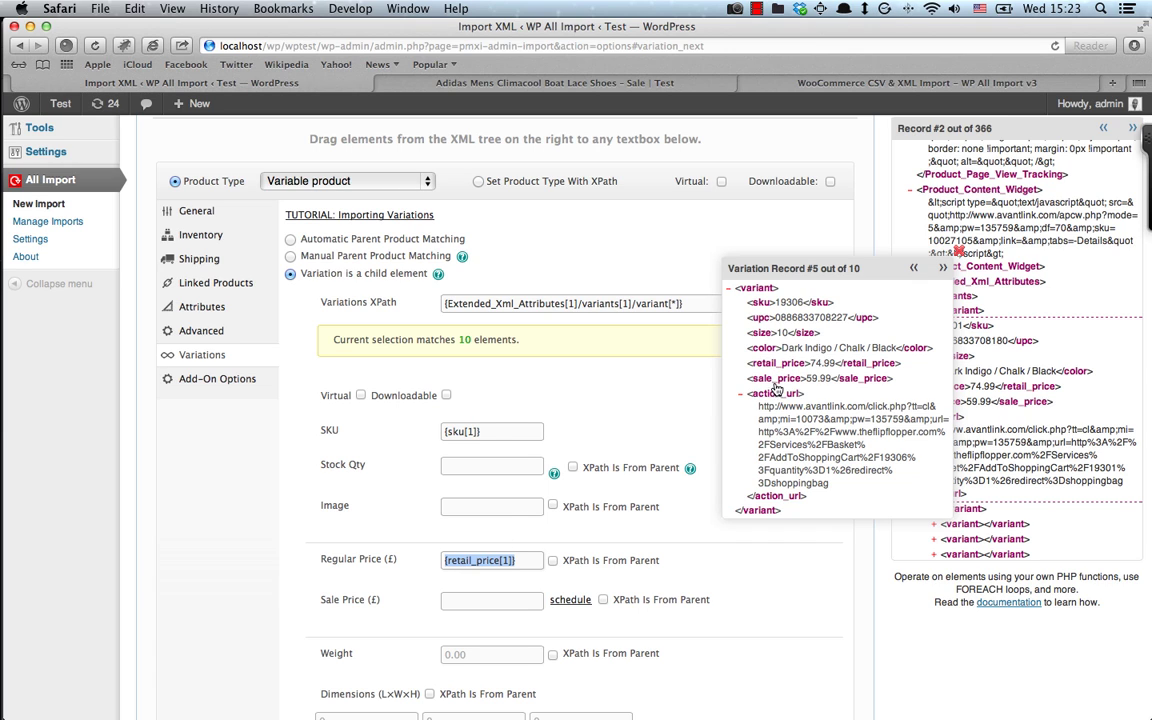
left_click_drag(775, 378, 463, 596)
scroll(459, 600, "down", 5)
- Fill the Size variation attribute's values with {size[1]}
scroll(459, 600, "up", 3)
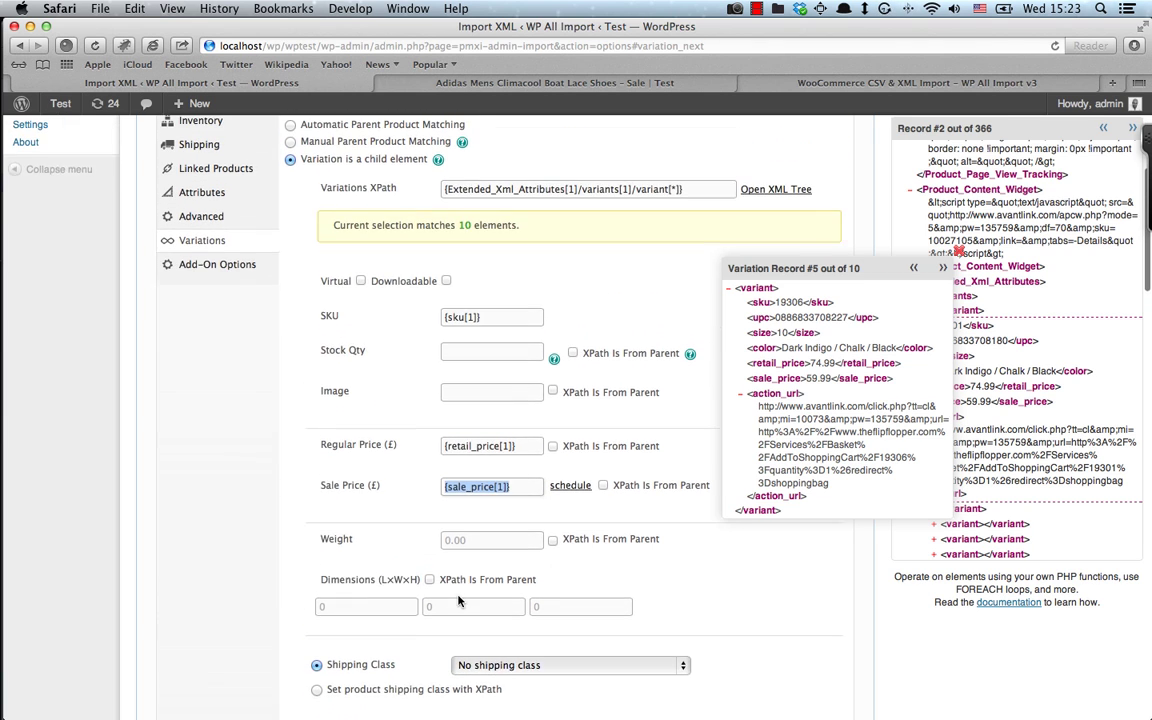
scroll(459, 600, "down", 9)
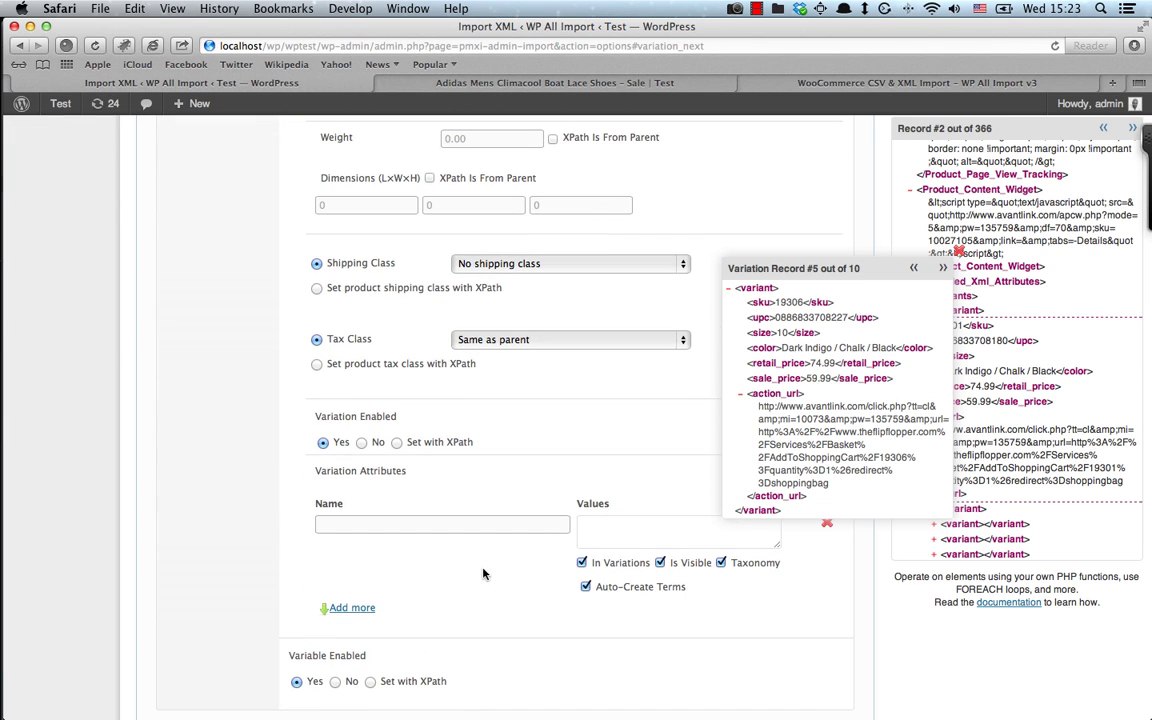
scroll(755, 449, "down", 2)
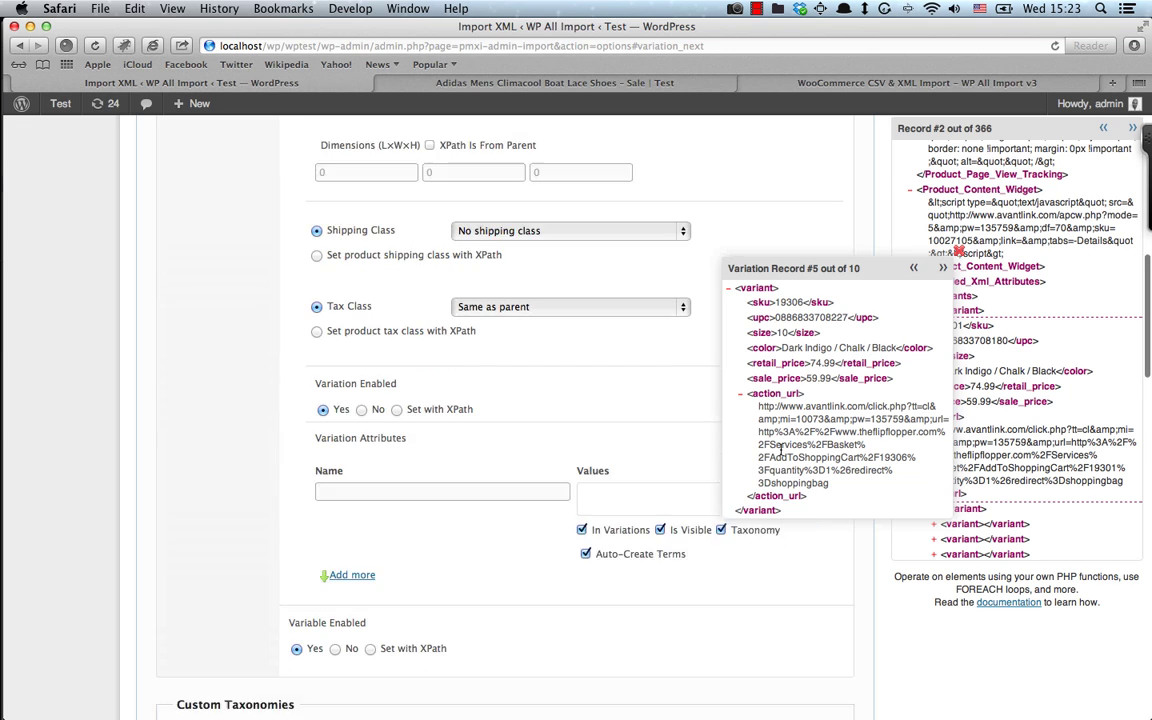
scroll(770, 455, "up", 1)
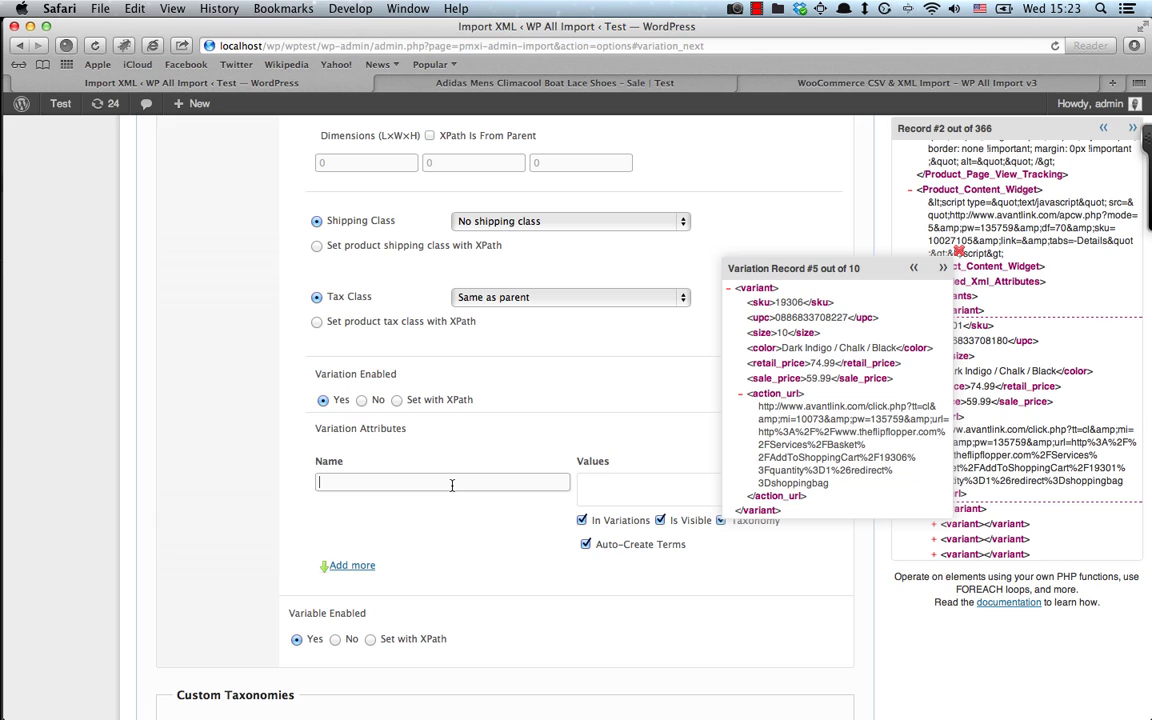
key("Tab")
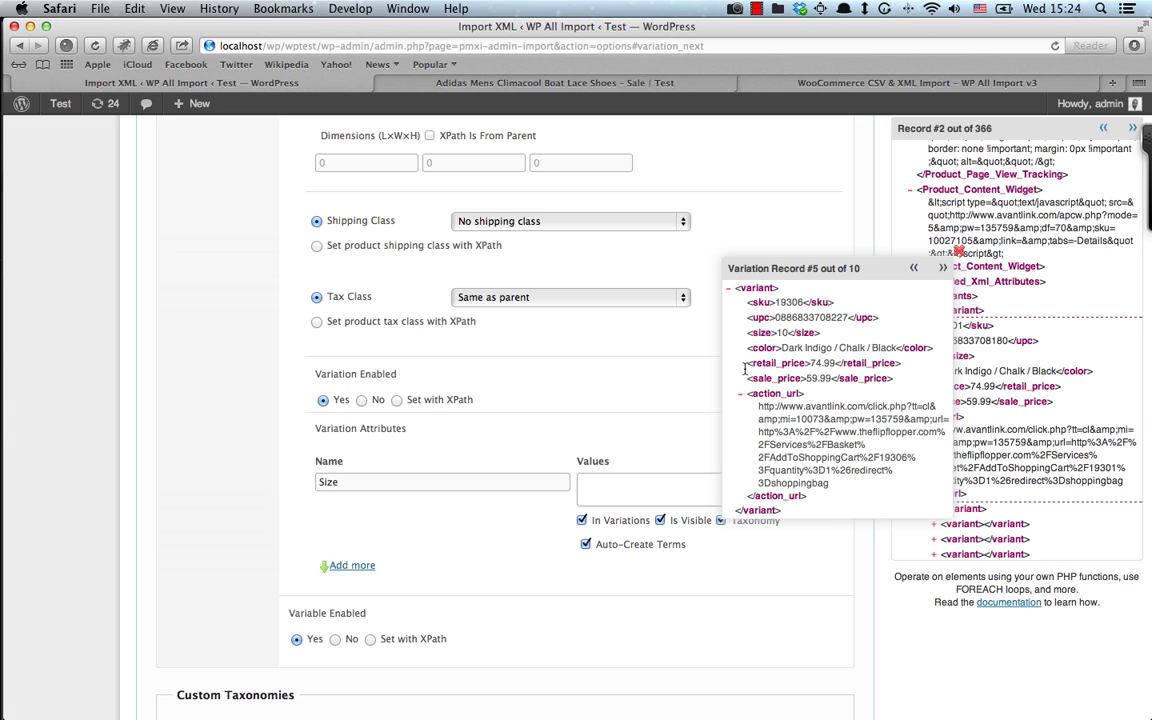
left_click_drag(771, 338, 667, 498)
- Add a Color attribute row and fill its values with {color[1]}
left_click(352, 565)
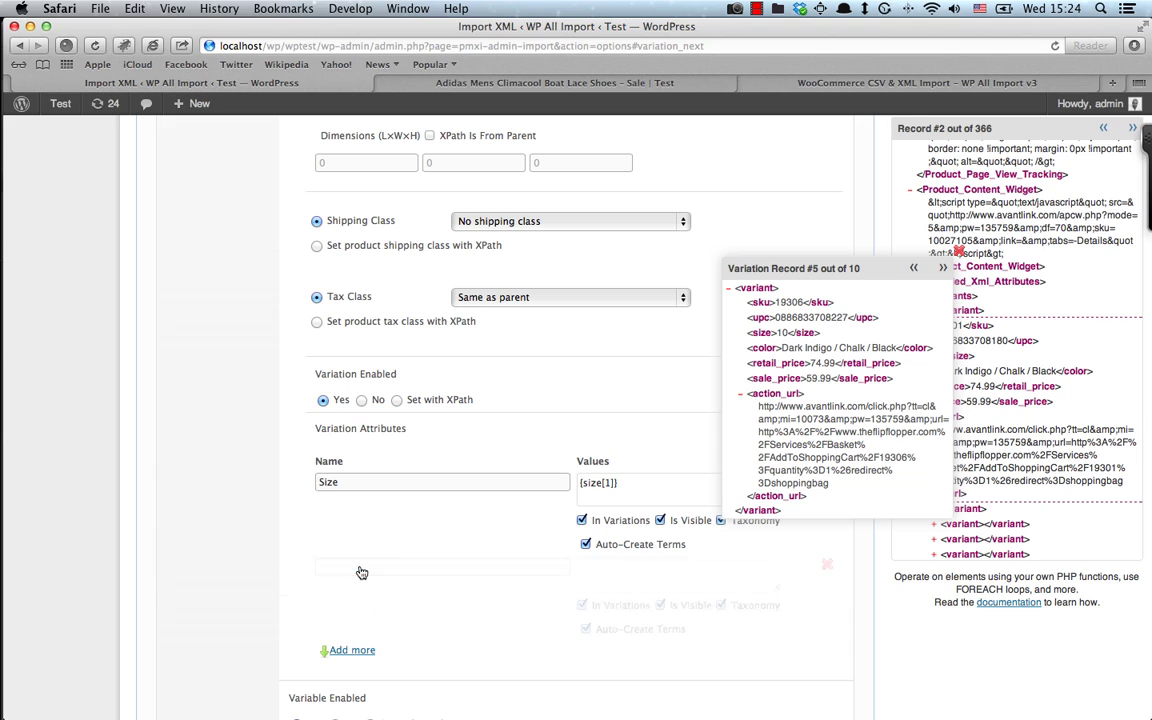
left_click(355, 568)
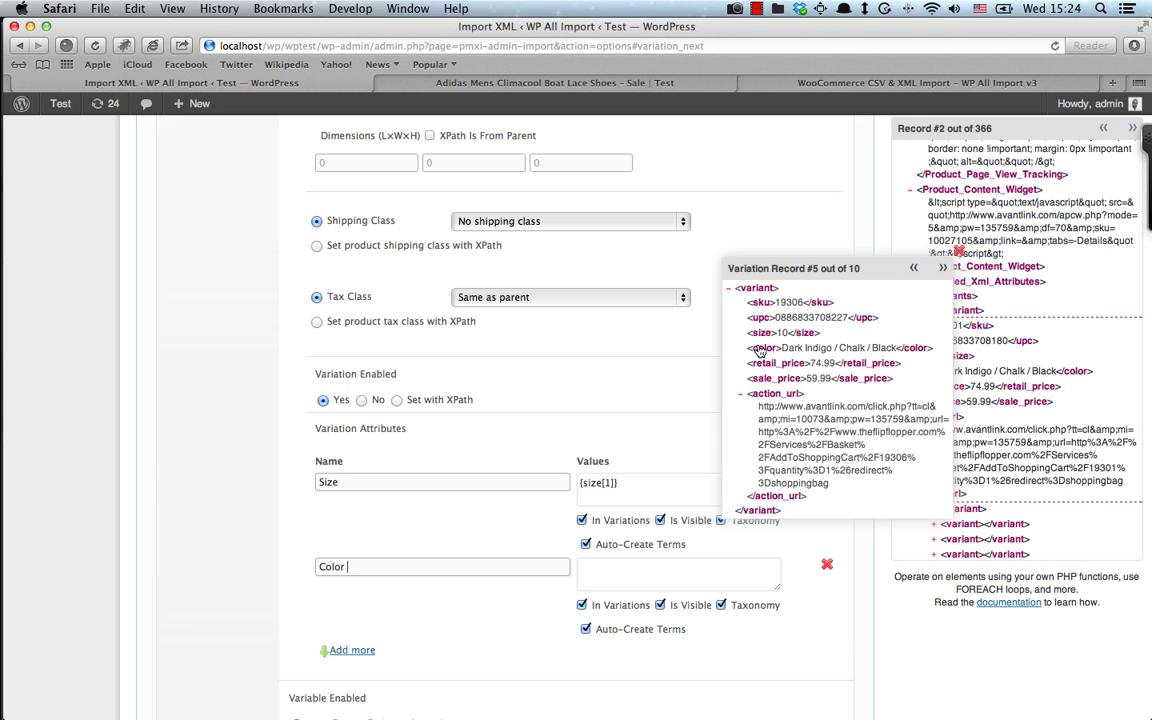
left_click_drag(762, 348, 596, 518)
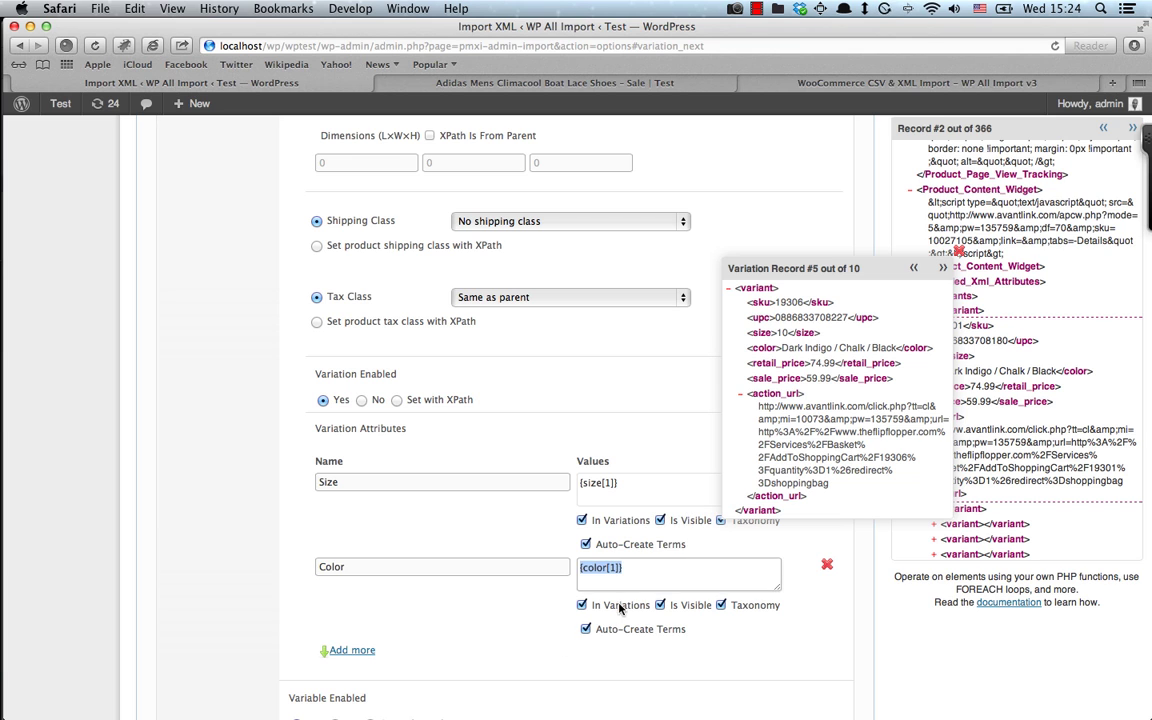
scroll(517, 669, "down", 3)
scroll(515, 663, "down", 2)
scroll(409, 609, "down", 4)
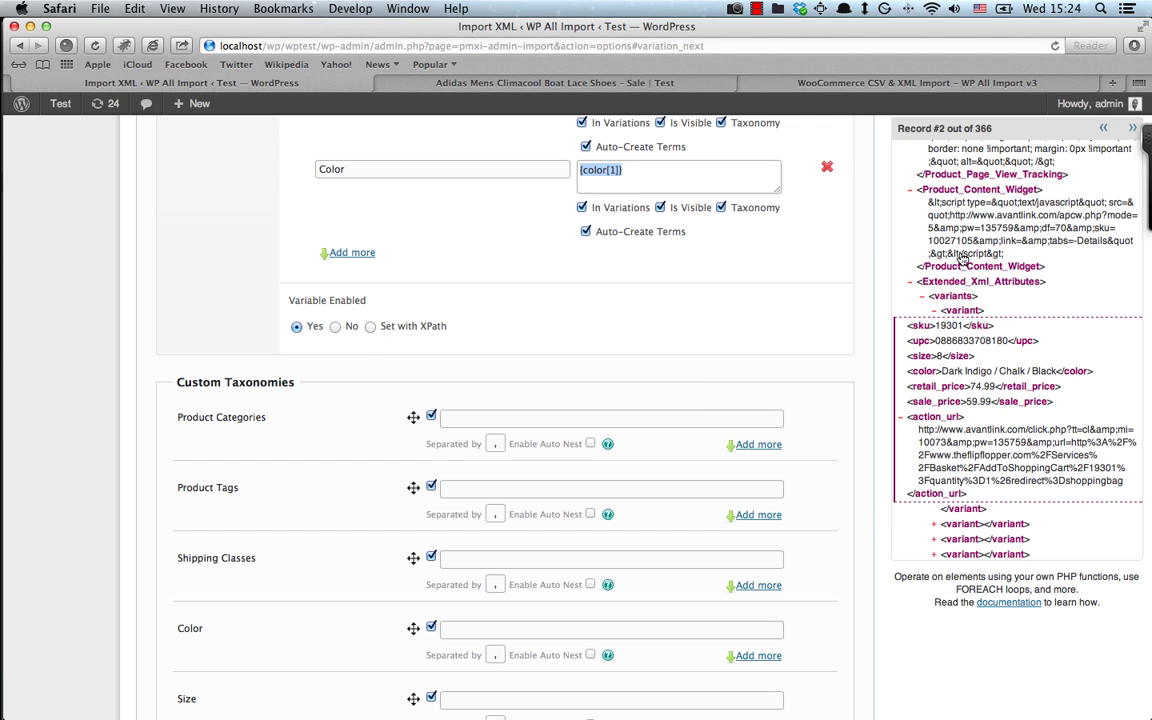
- Map {Category[1]} into Product Categories and add two nested rows beneath it
scroll(960, 257, "up", 10)
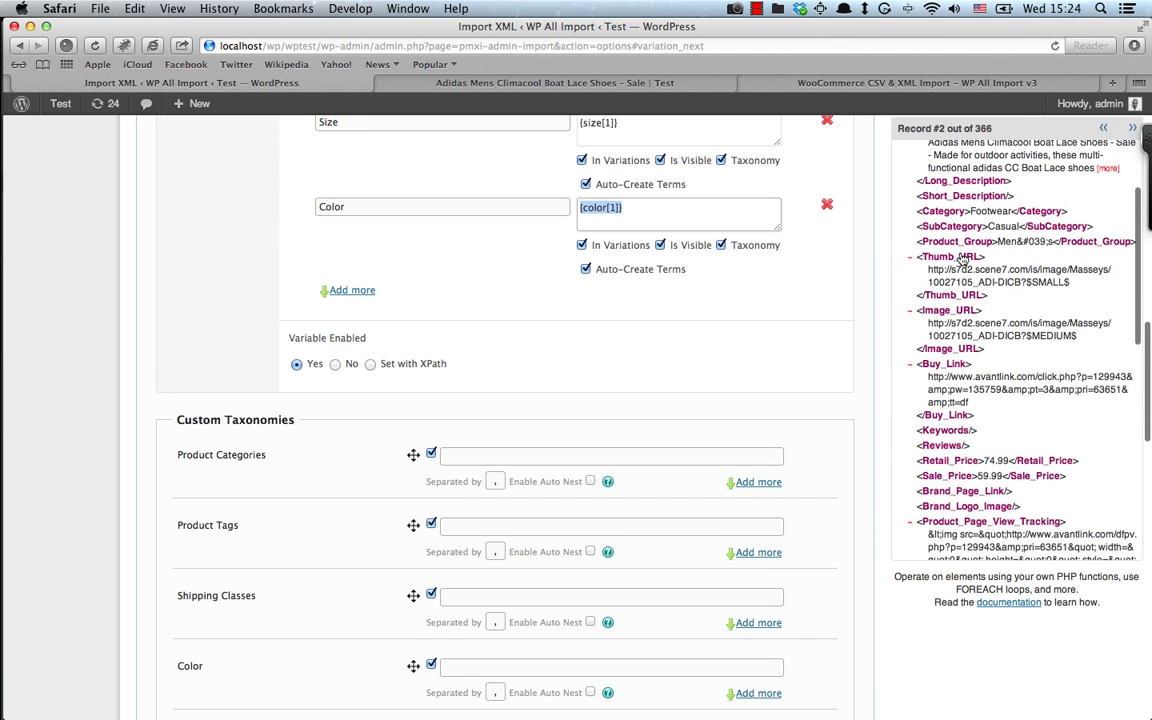
scroll(962, 257, "up", 3)
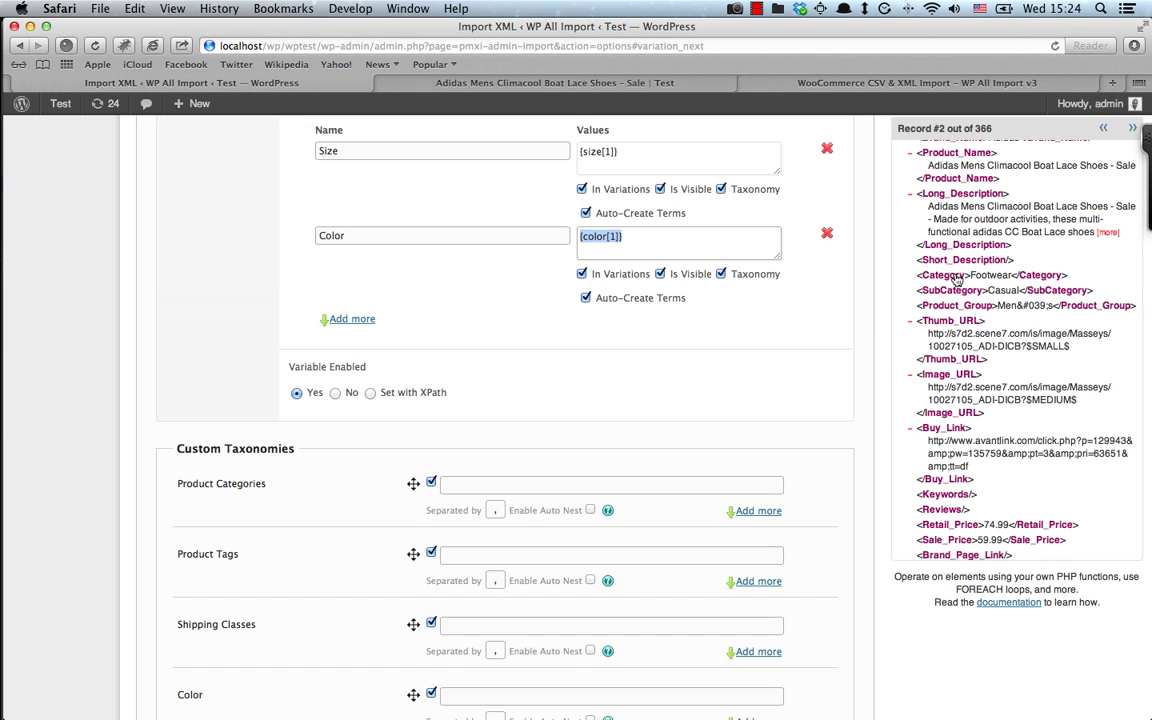
left_click_drag(955, 280, 662, 487)
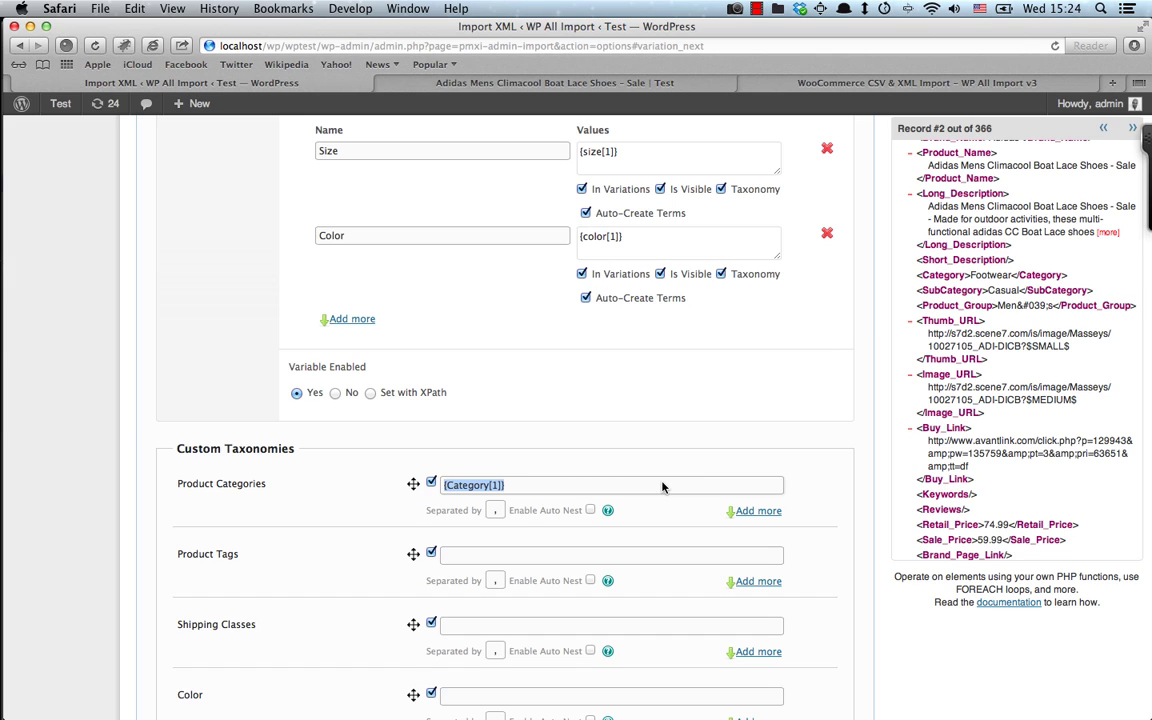
left_click(757, 513)
left_click_drag(412, 508, 437, 512)
left_click(757, 534)
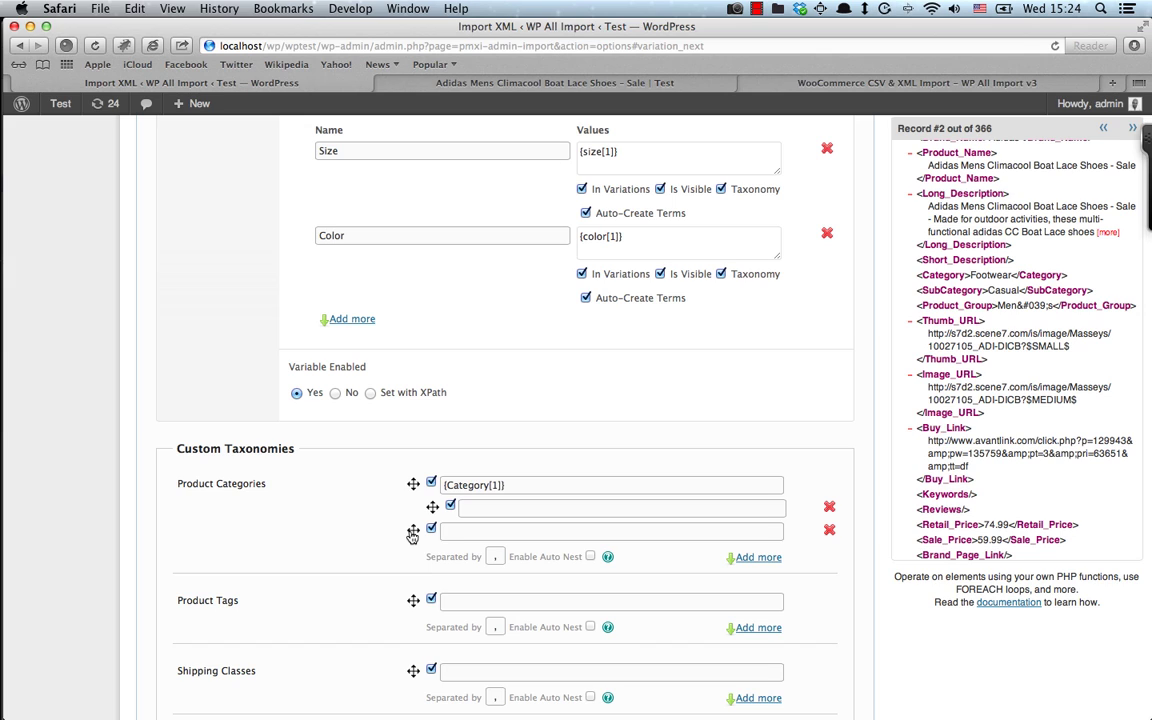
left_click_drag(412, 534, 451, 535)
mouse_move(432, 515)
left_mouse_down()
mouse_move(391, 509)
mouse_move(434, 516)
left_mouse_up()
- Fill the nested category rows with {SubCategory[1]} and {Product_Group[1]}
left_click_drag(944, 297, 585, 516)
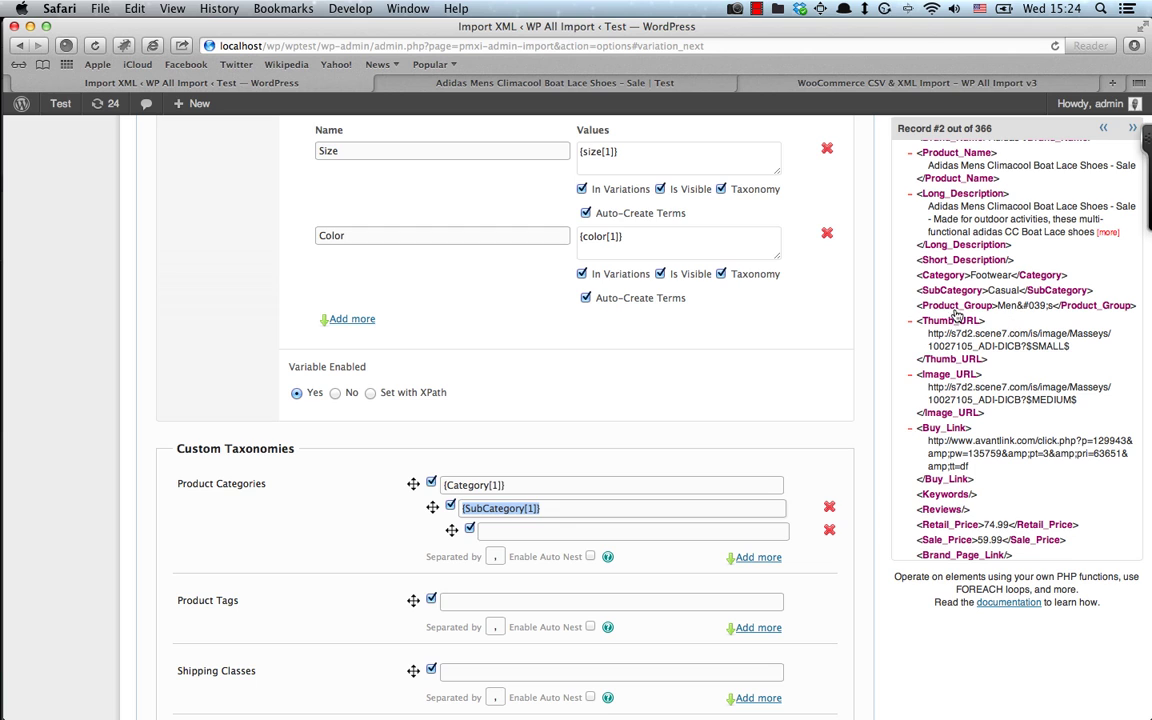
left_click_drag(950, 306, 617, 537)
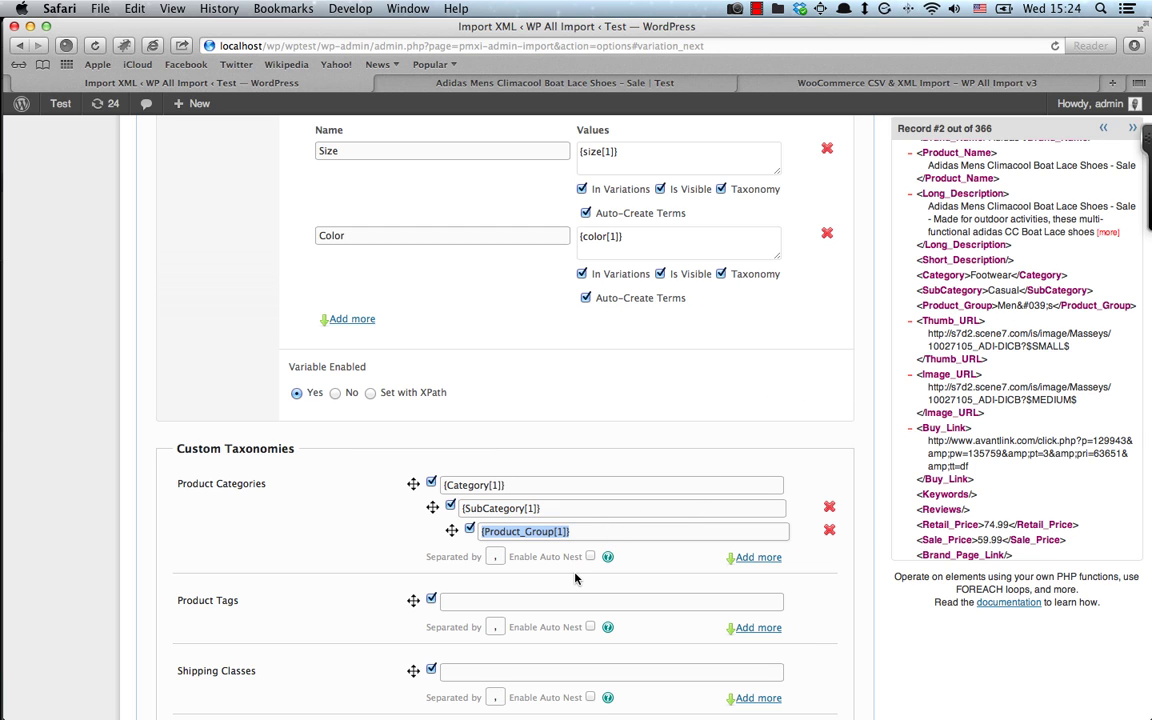
scroll(576, 578, "down", 5)
scroll(575, 578, "down", 3)
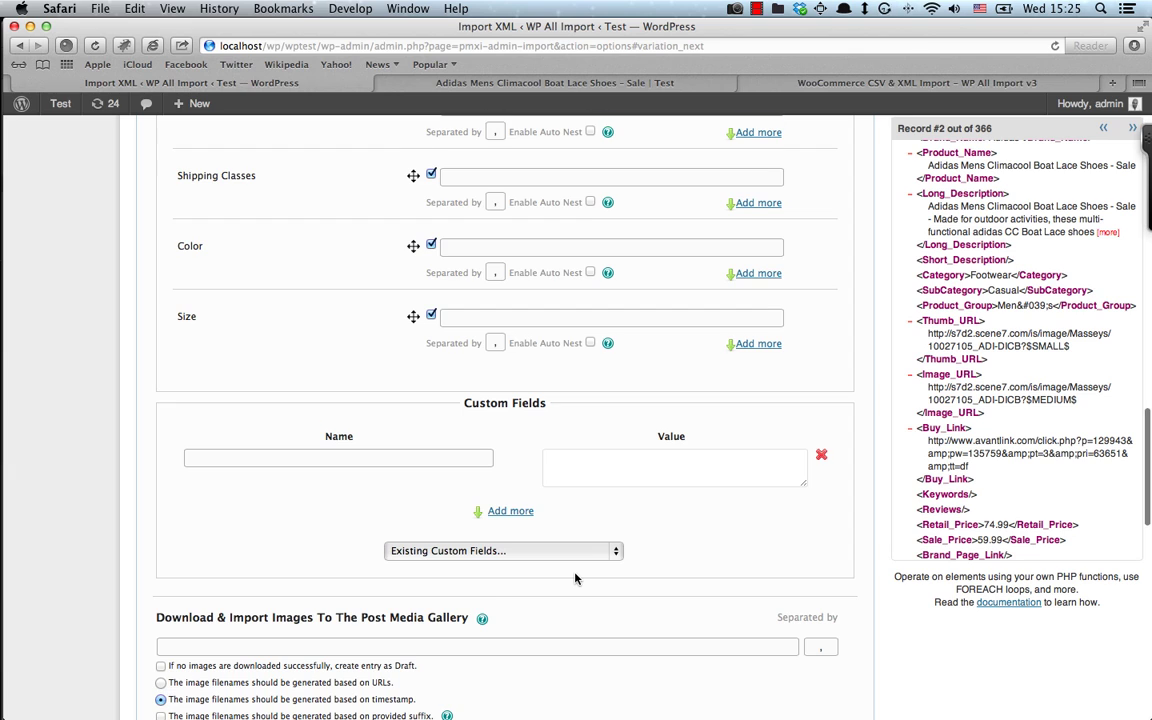
- Import images from {Image_URL[1]} and create entries as Draft when no image downloads
scroll(575, 578, "down", 3)
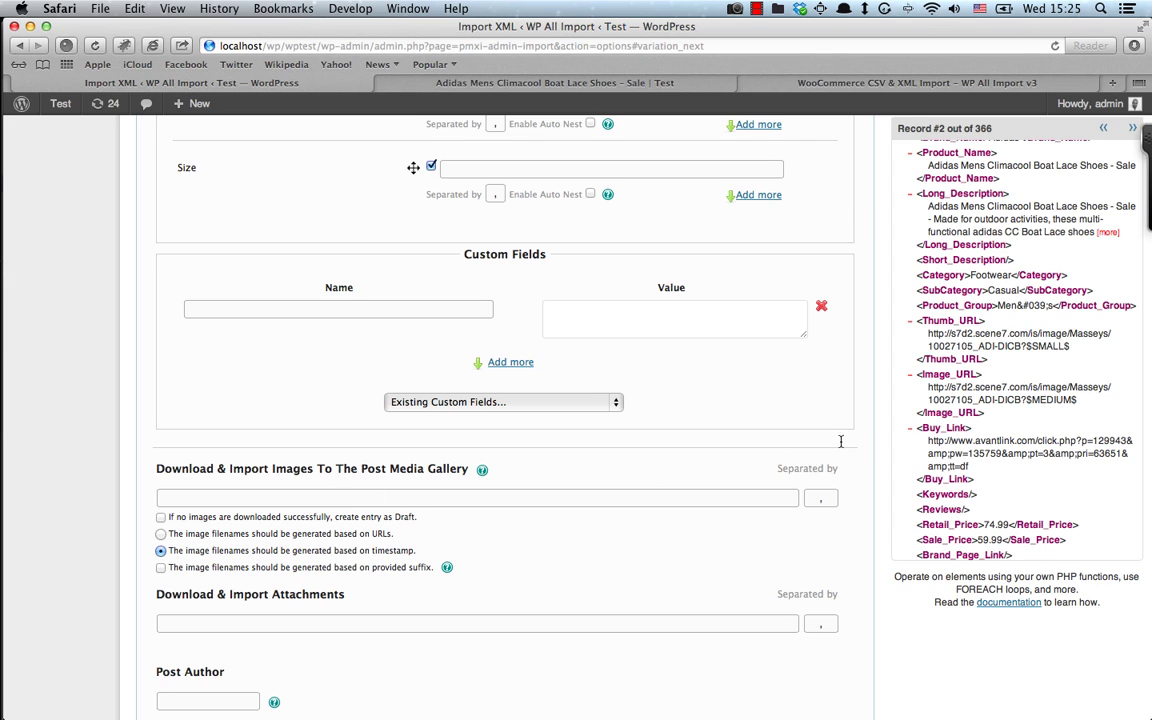
left_click_drag(930, 374, 473, 498)
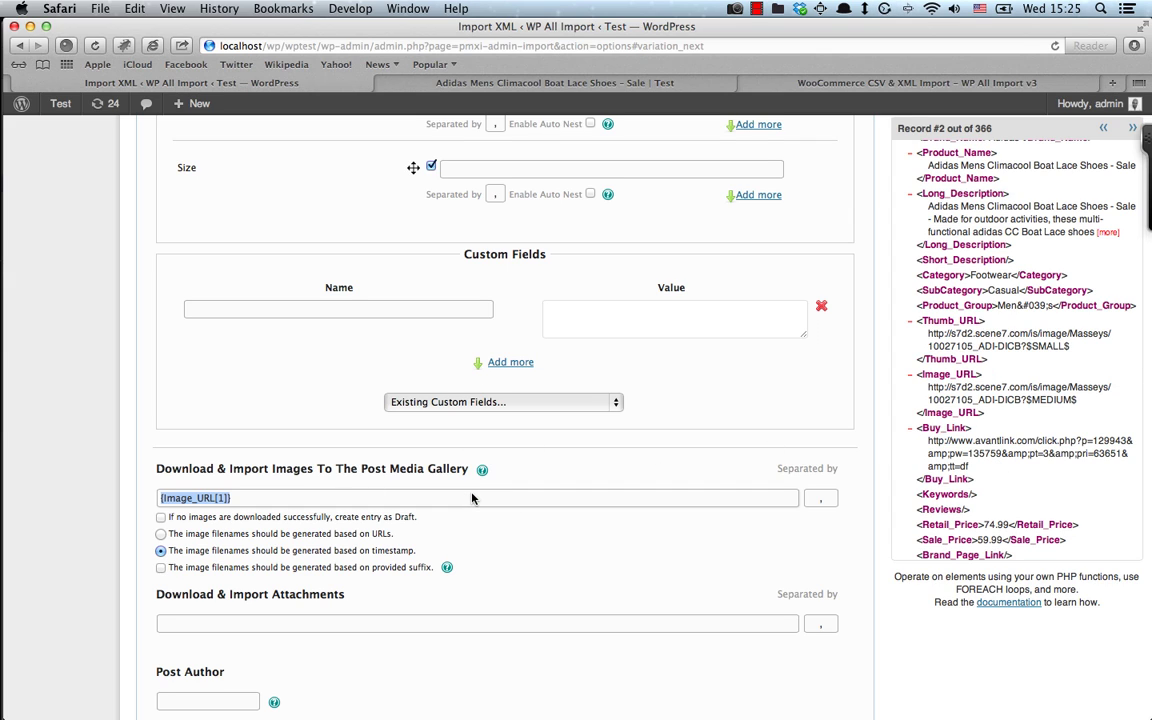
left_click(161, 518)
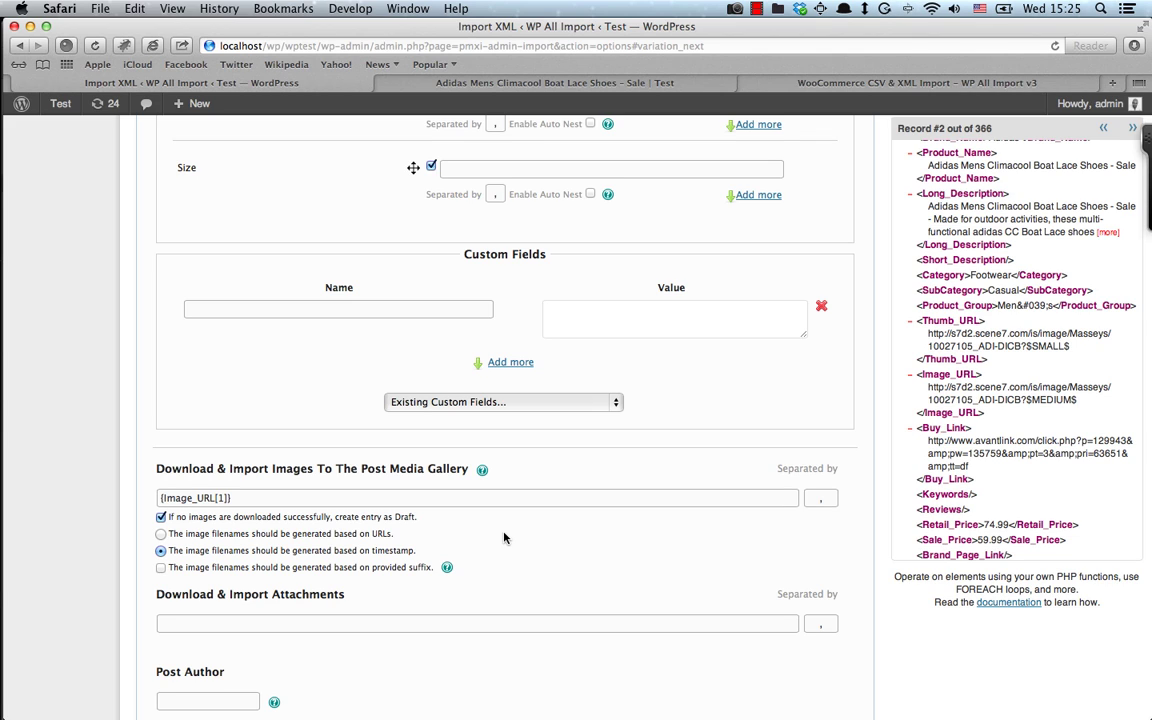
scroll(504, 538, "down", 5)
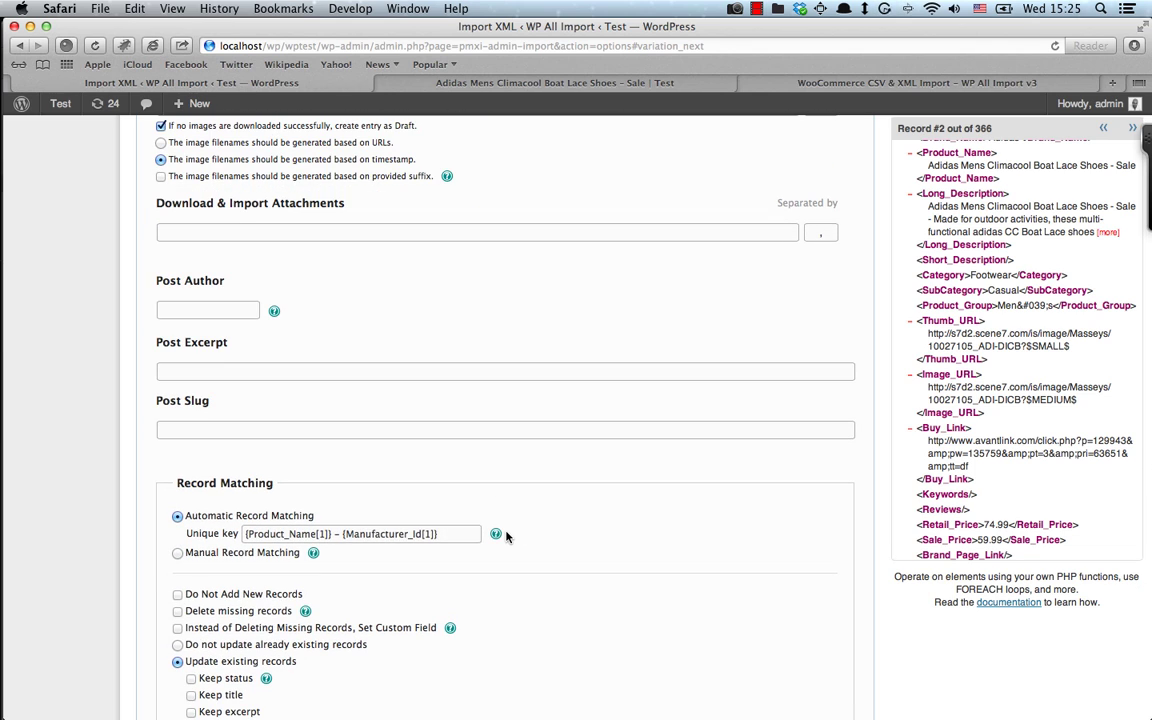
- Replace the old Unique key with the feed's {SKU[1]} element so existing records match by SKU
triple_click(269, 537)
key("BackSpace")
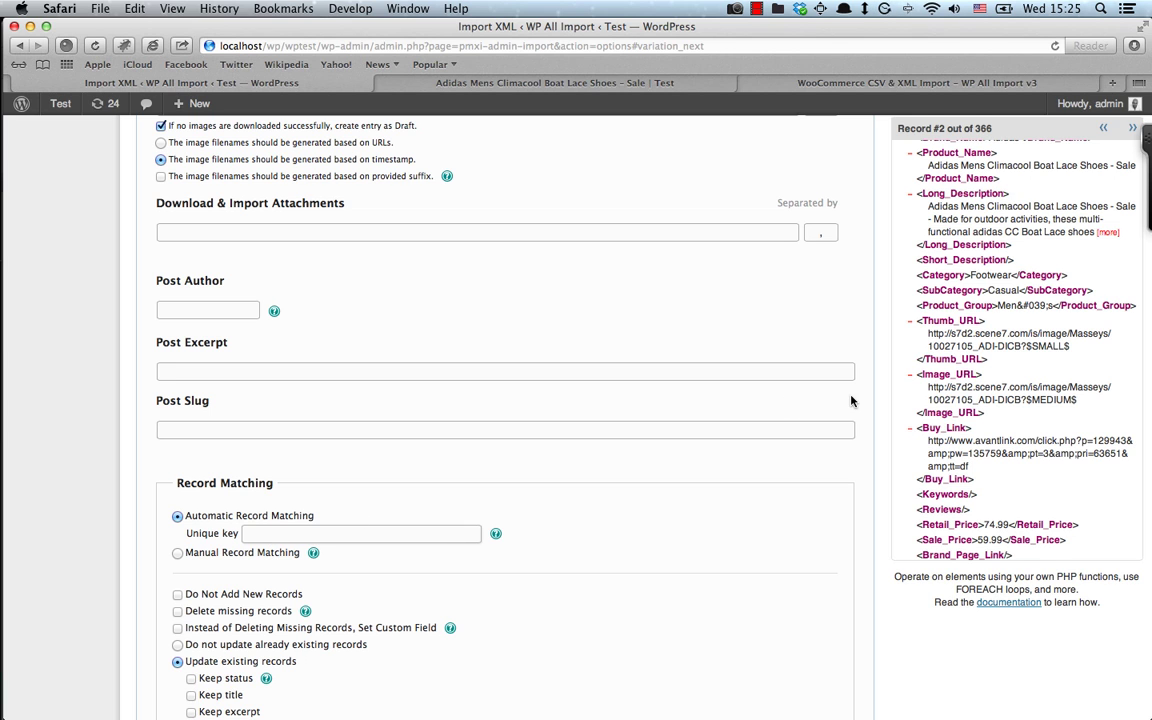
scroll(1005, 274, "up", 5)
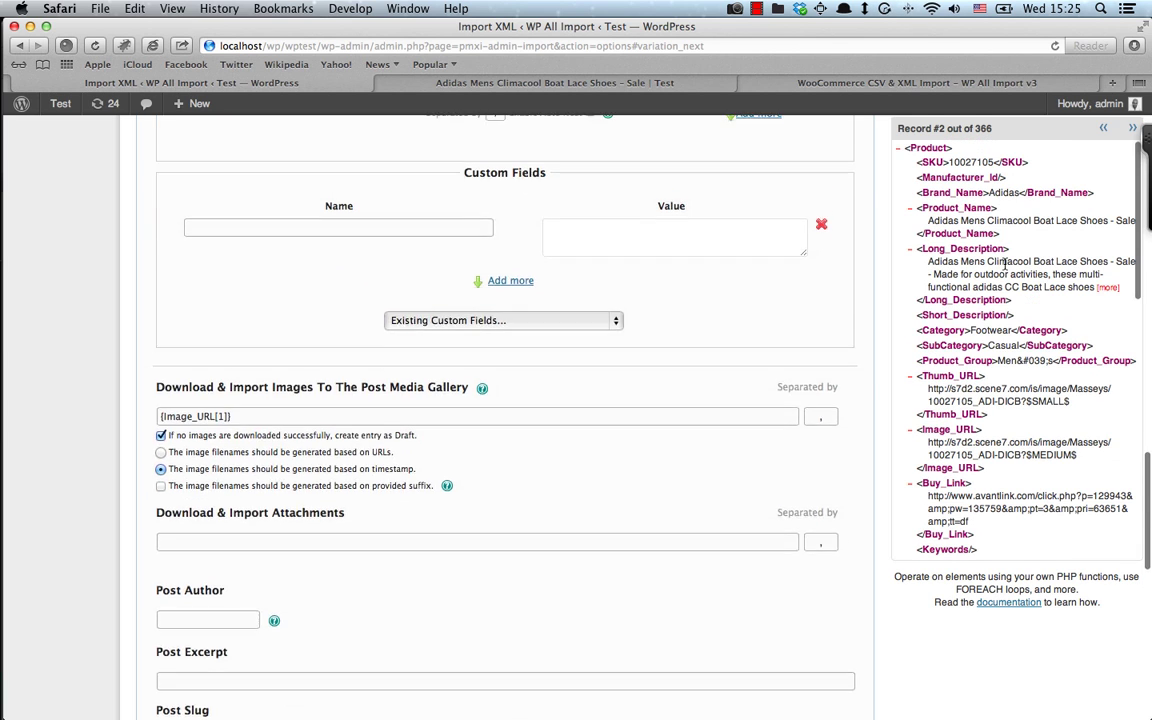
scroll(1005, 270, "down", 5)
scroll(851, 633, "down", 5)
scroll(1017, 356, "up", 5)
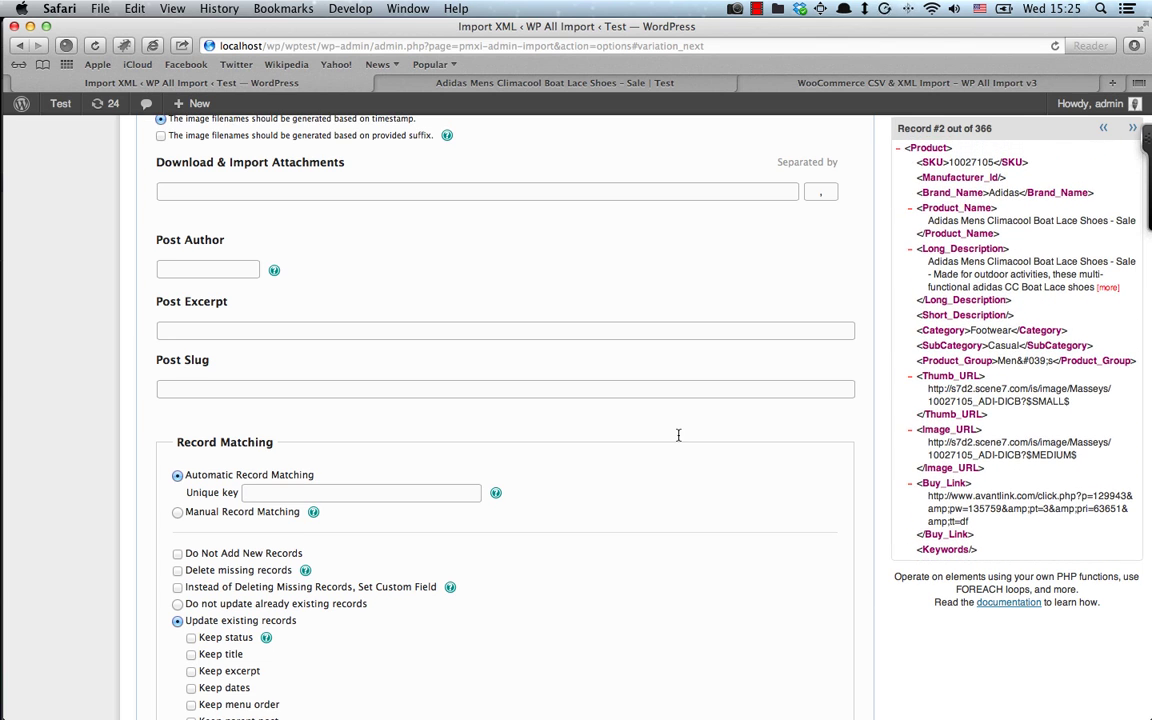
left_click_drag(940, 163, 408, 494)
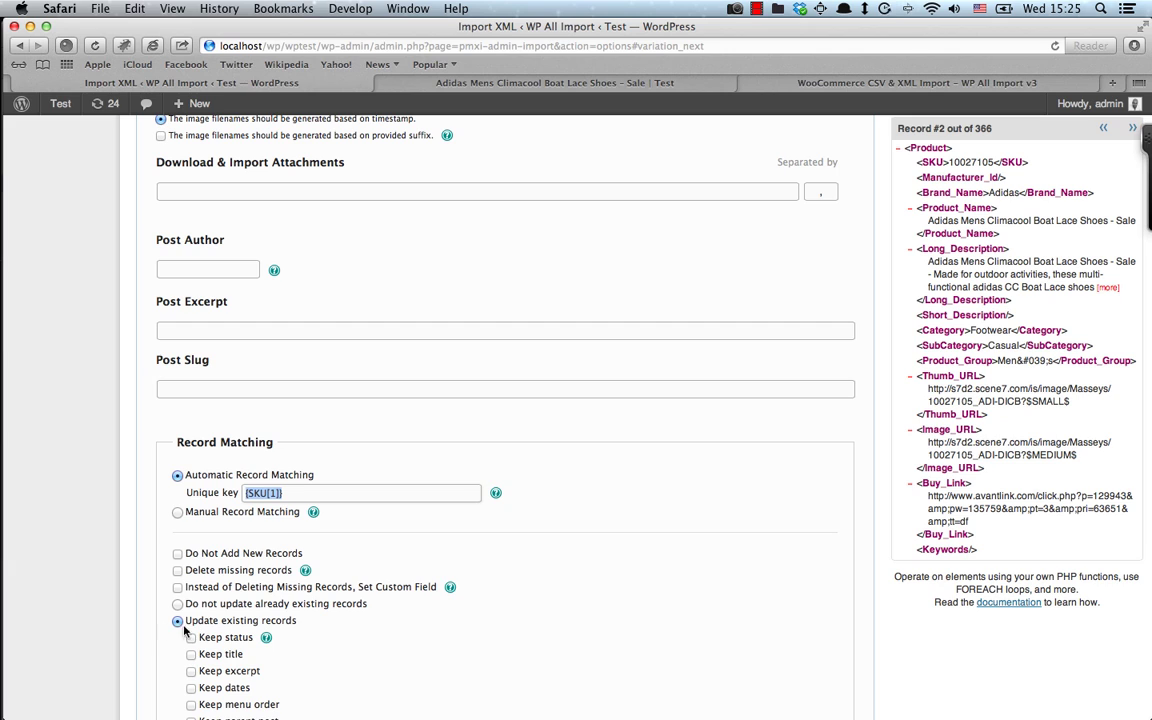
scroll(150, 630, "down", 3)
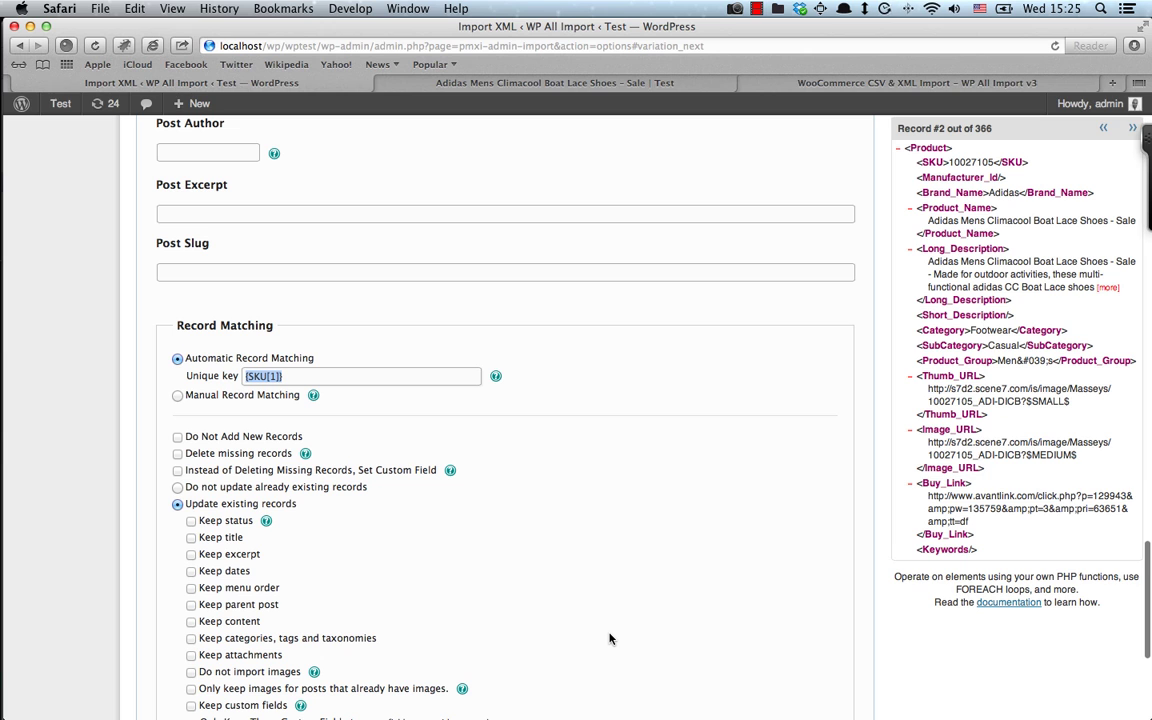
scroll(610, 638, "down", 4)
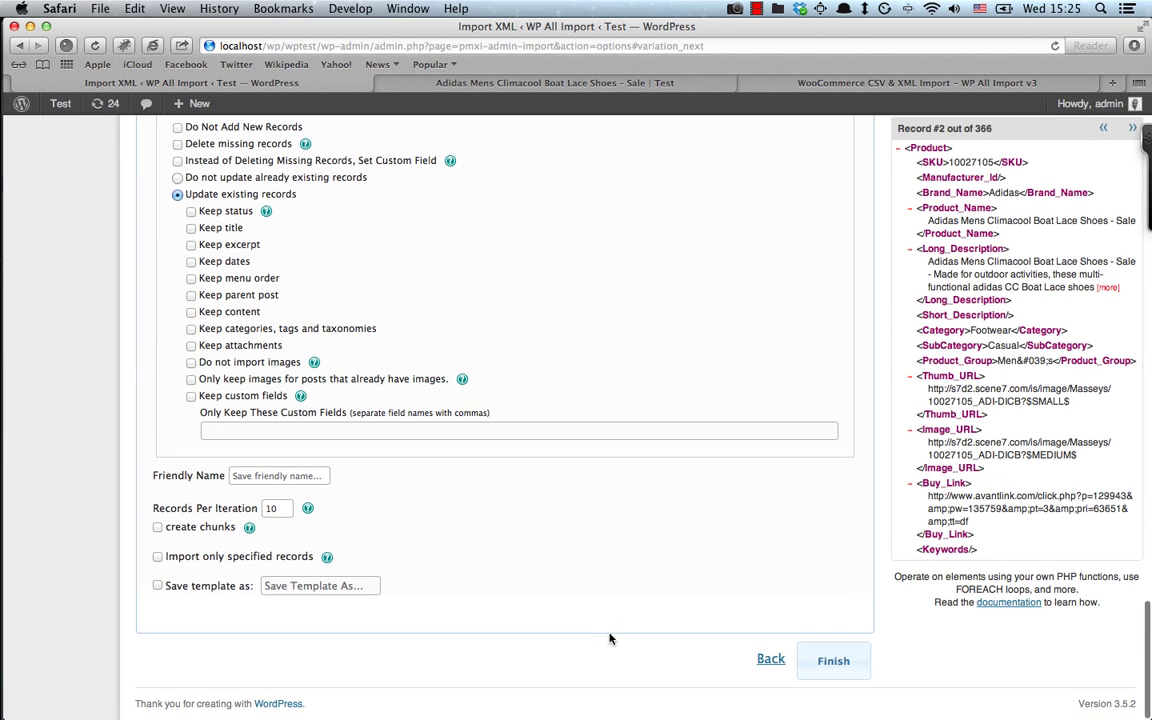
scroll(610, 638, "up", 10)
scroll(610, 638, "up", 1)
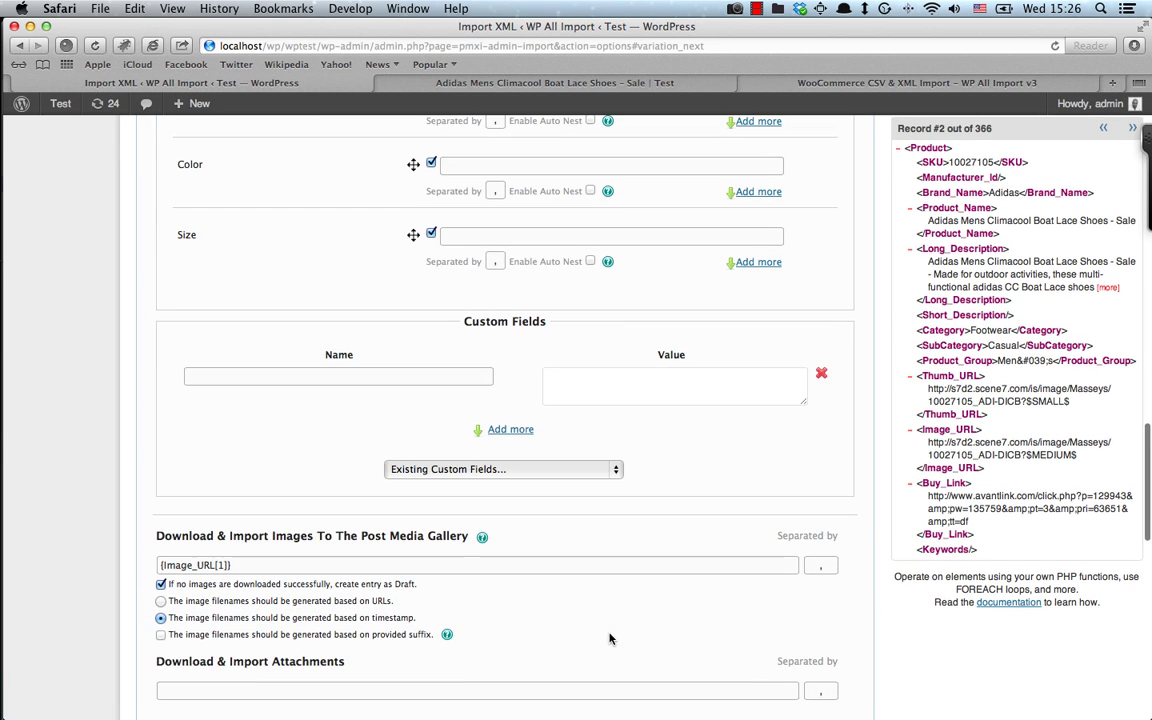
- Finish and run the import so the Products list fills with the 245 imported sandals
scroll(610, 638, "down", 10)
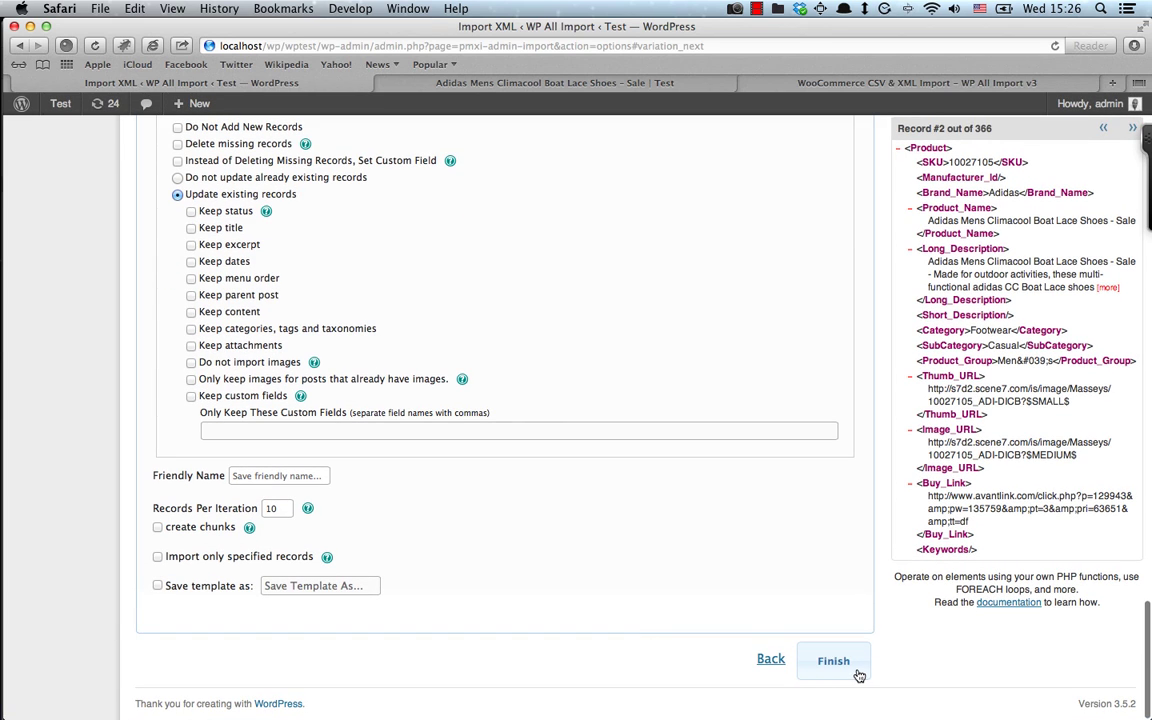
left_click(833, 661)
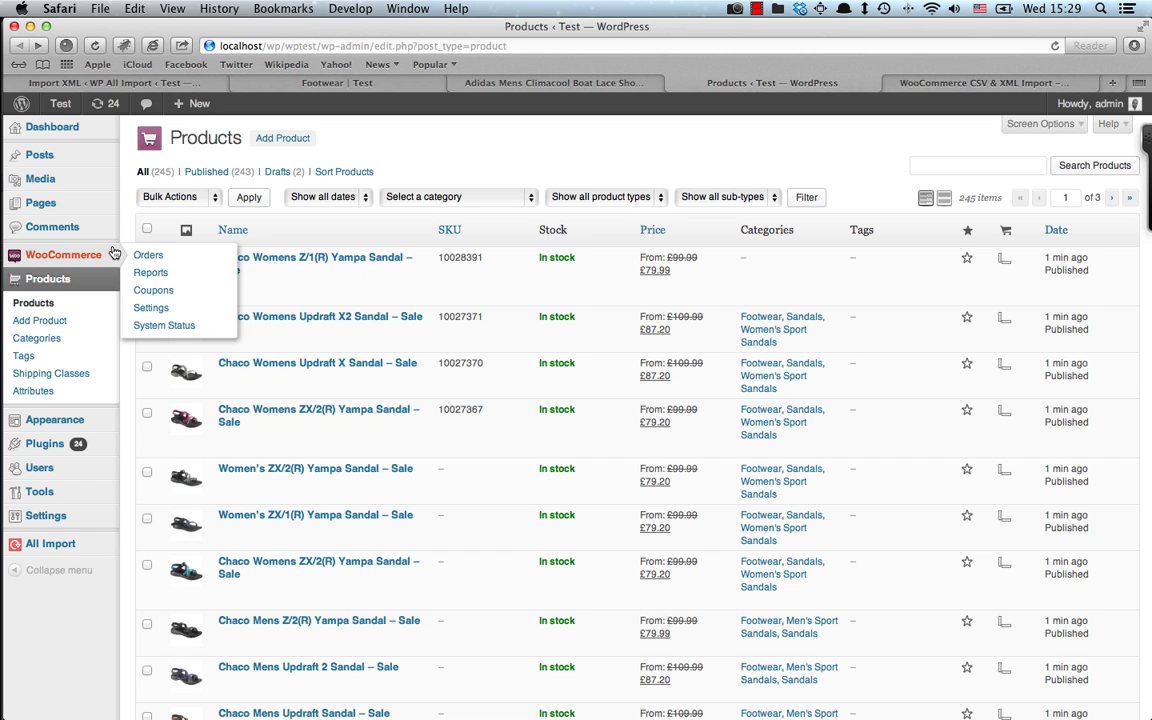
- Edit 'Chaco Womens Updraft X2 Sandal - Sale' and review its Product Data: a Variable product with SKU 10027371
left_click(270, 332)
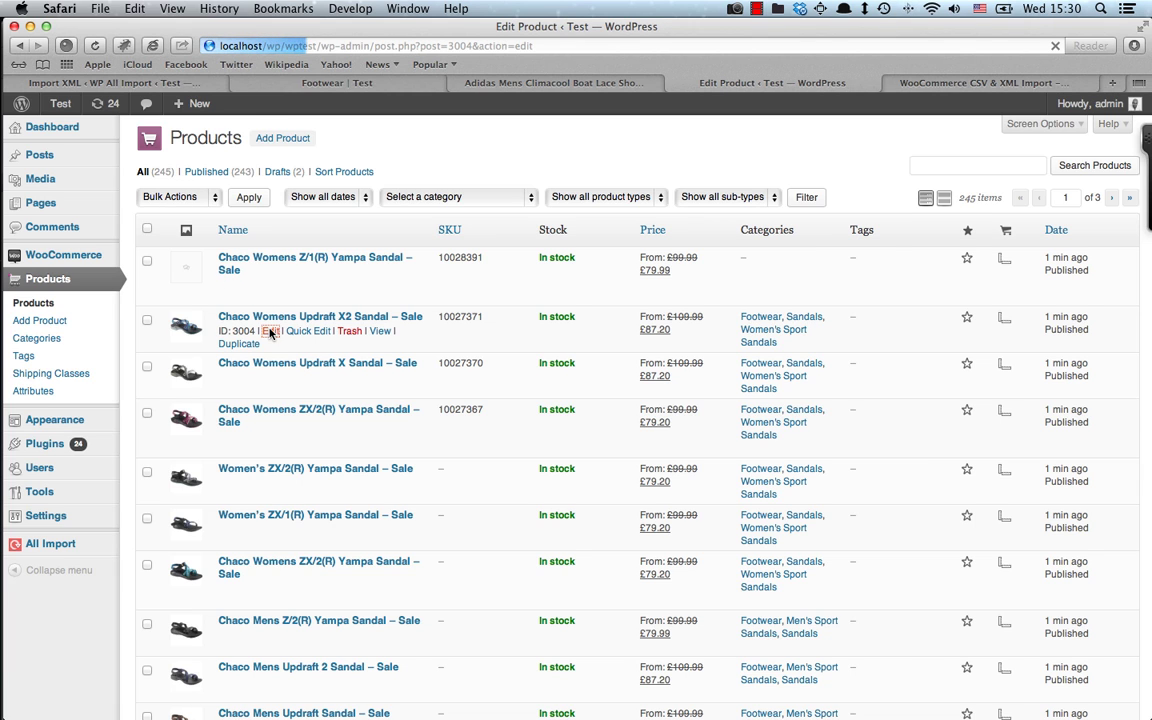
scroll(372, 516, "down", 5)
scroll(373, 520, "up", 5)
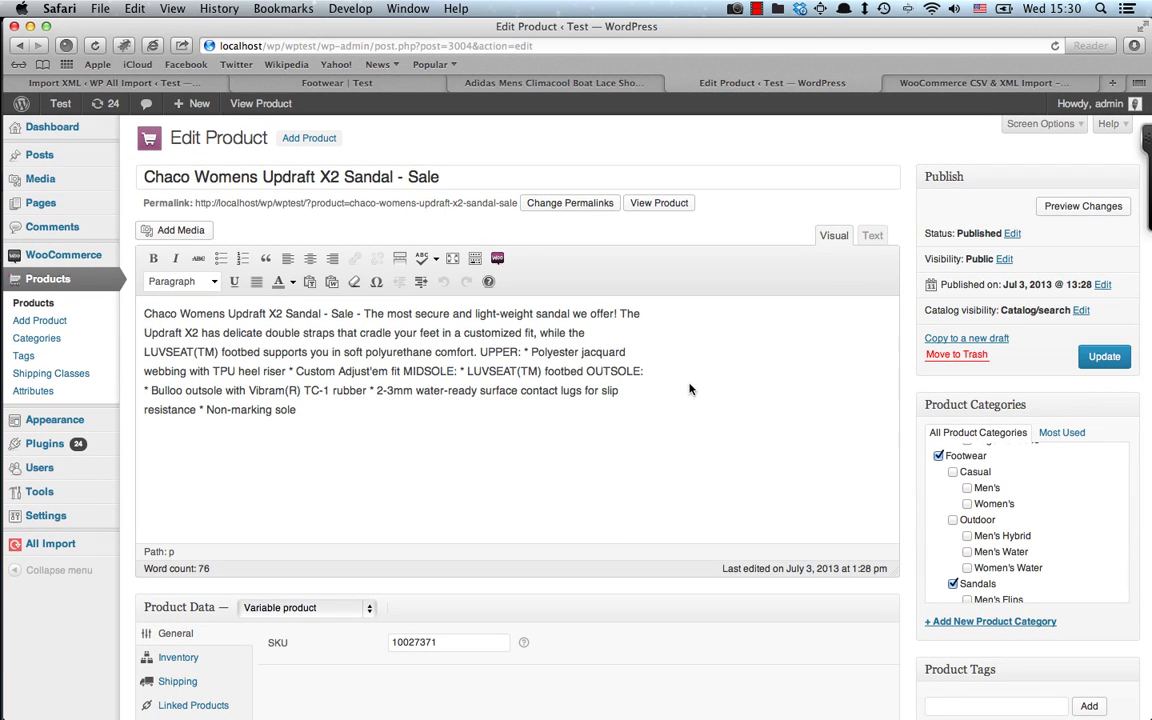
scroll(1018, 480, "down", 3)
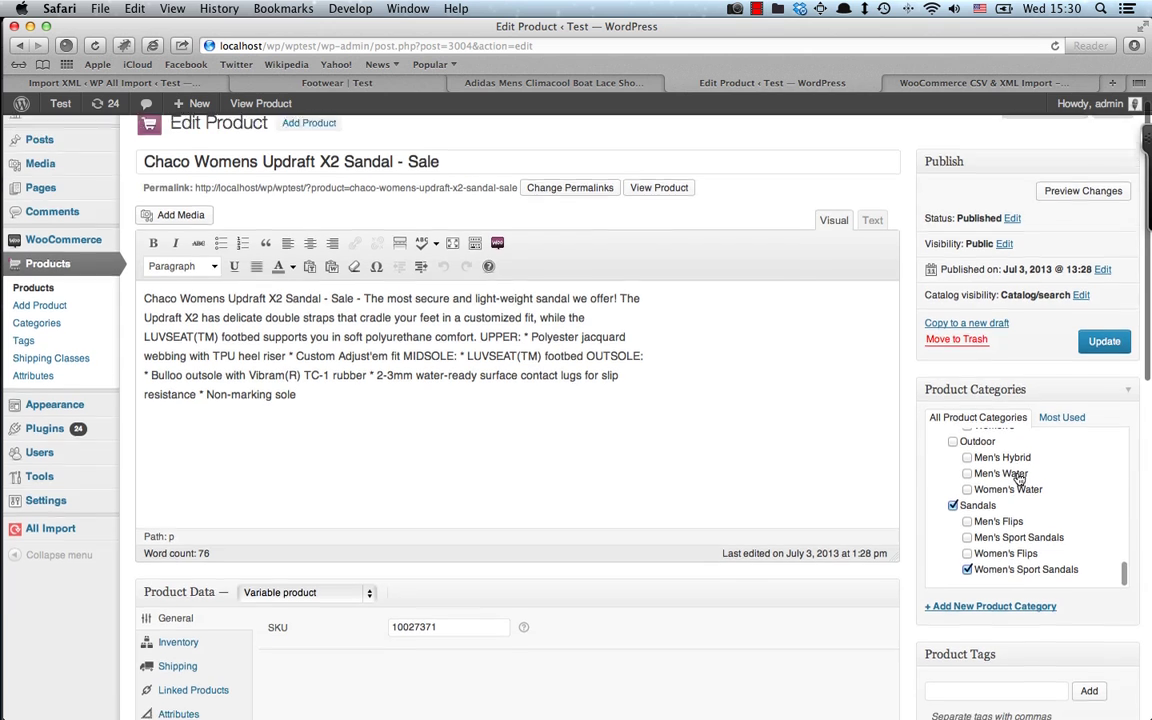
scroll(1018, 478, "down", 5)
scroll(1018, 477, "down", 3)
scroll(617, 579, "down", 5)
scroll(617, 573, "up", 8)
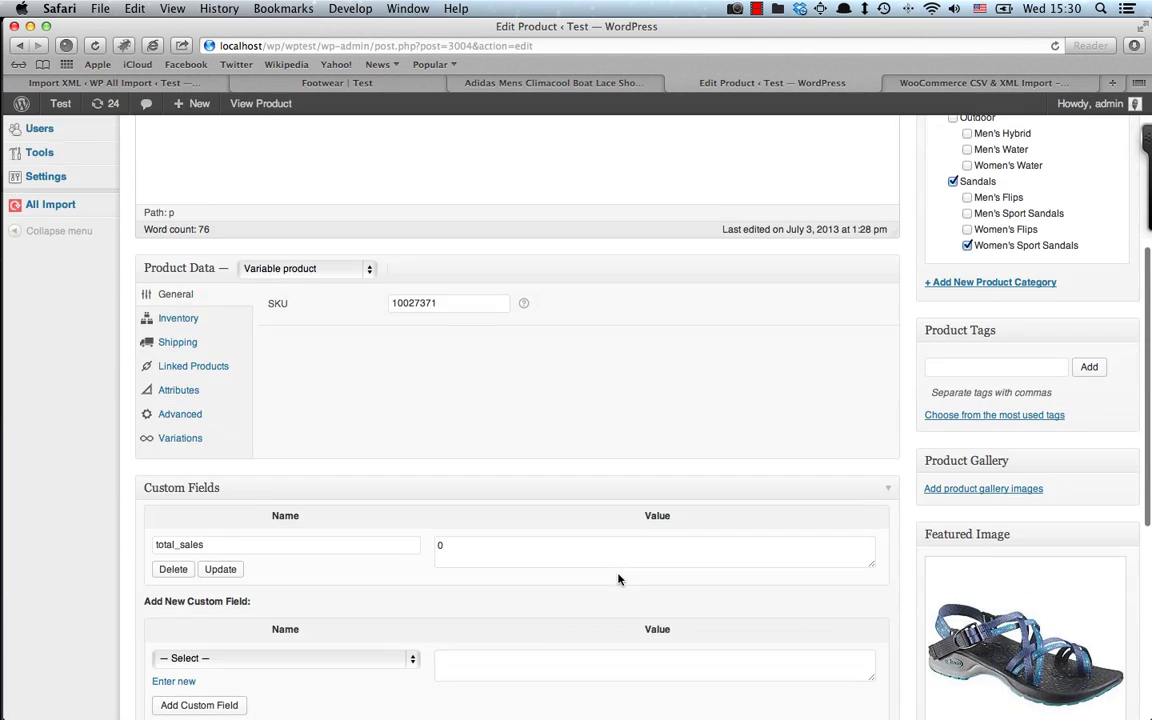
- Review the imported variations, expanding #3005 (size 10 Backsplash, SKU 43655) and #3006
left_click(198, 441)
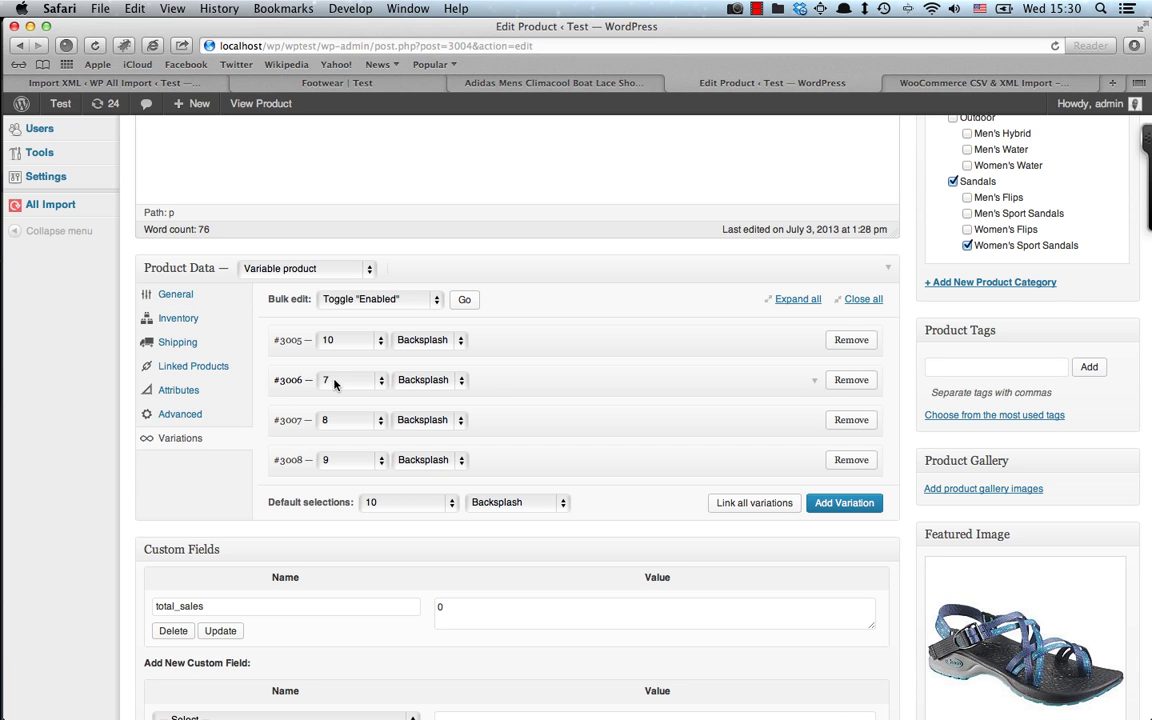
left_click(679, 343)
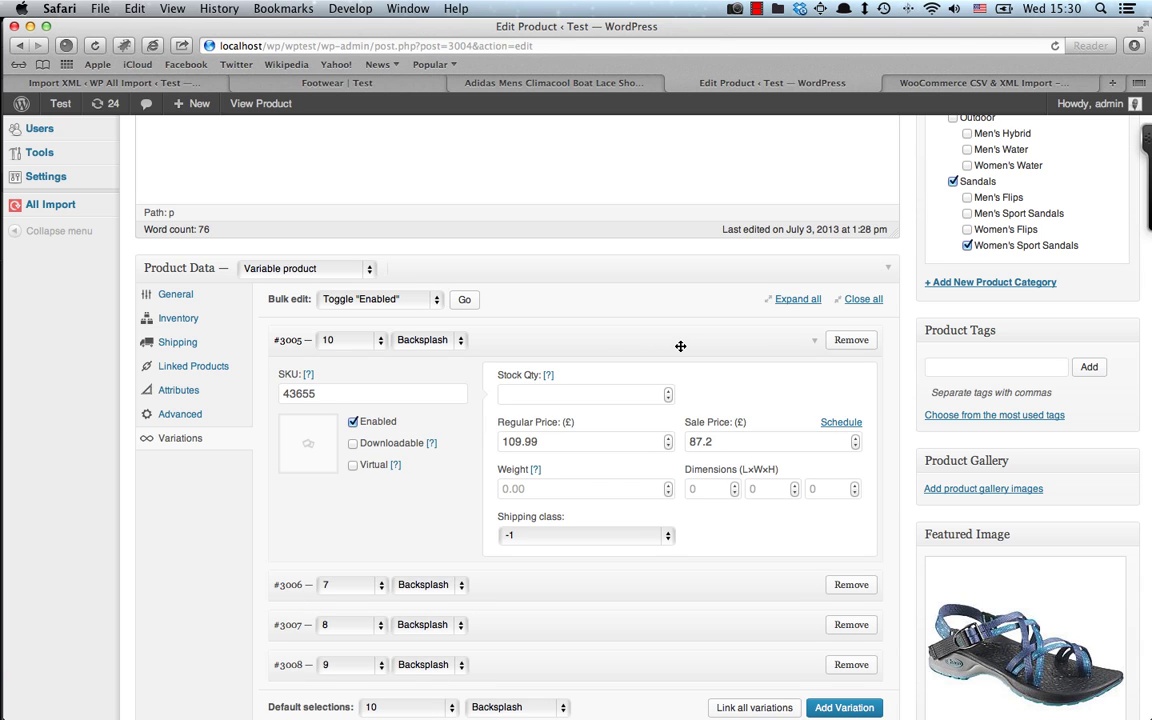
scroll(398, 442, "down", 1)
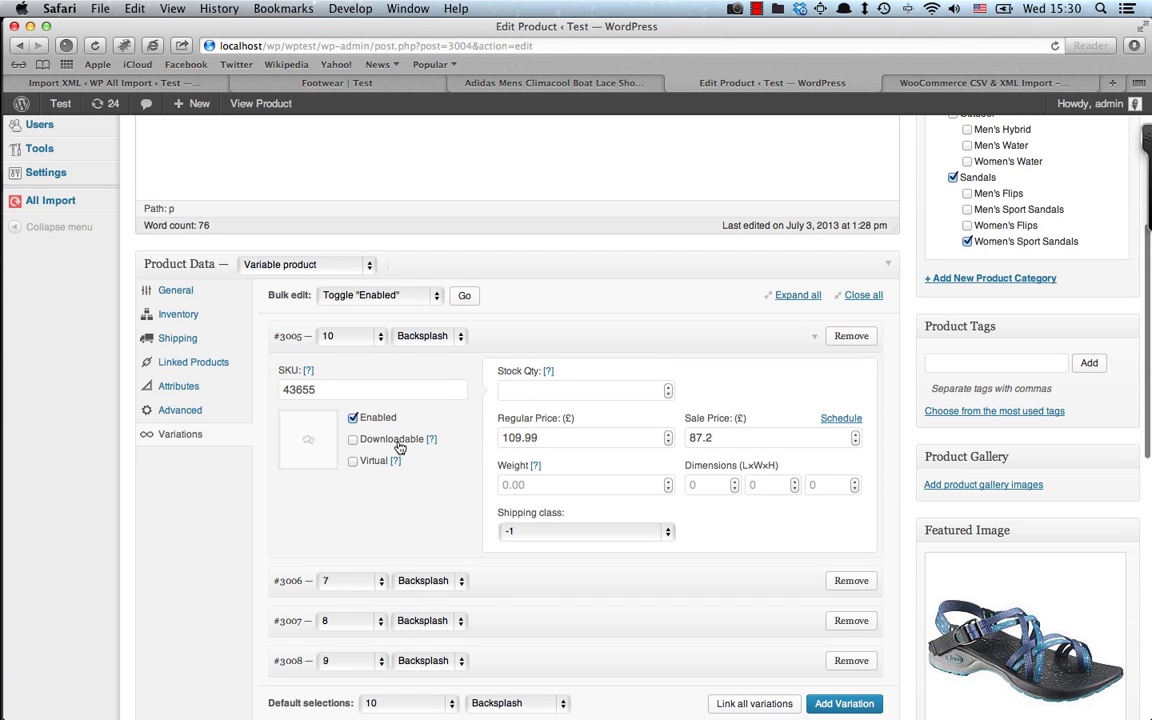
left_click(535, 584)
scroll(535, 620, "down", 3)
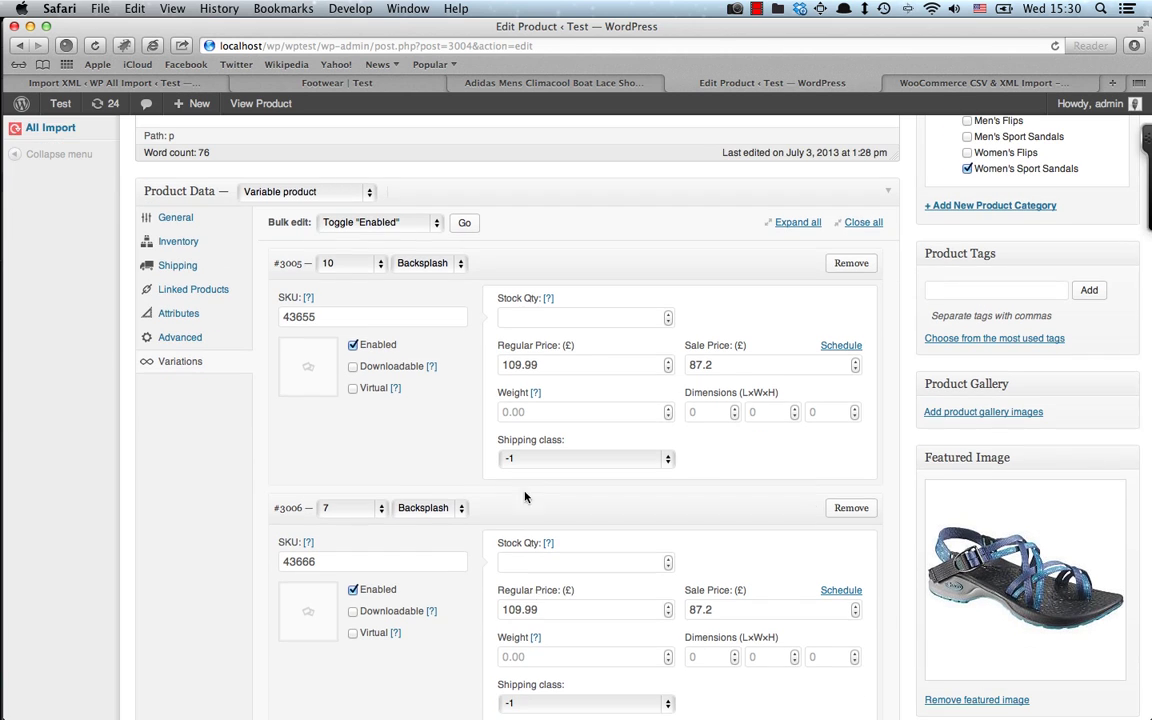
scroll(524, 467, "down", 5)
scroll(524, 465, "up", 10)
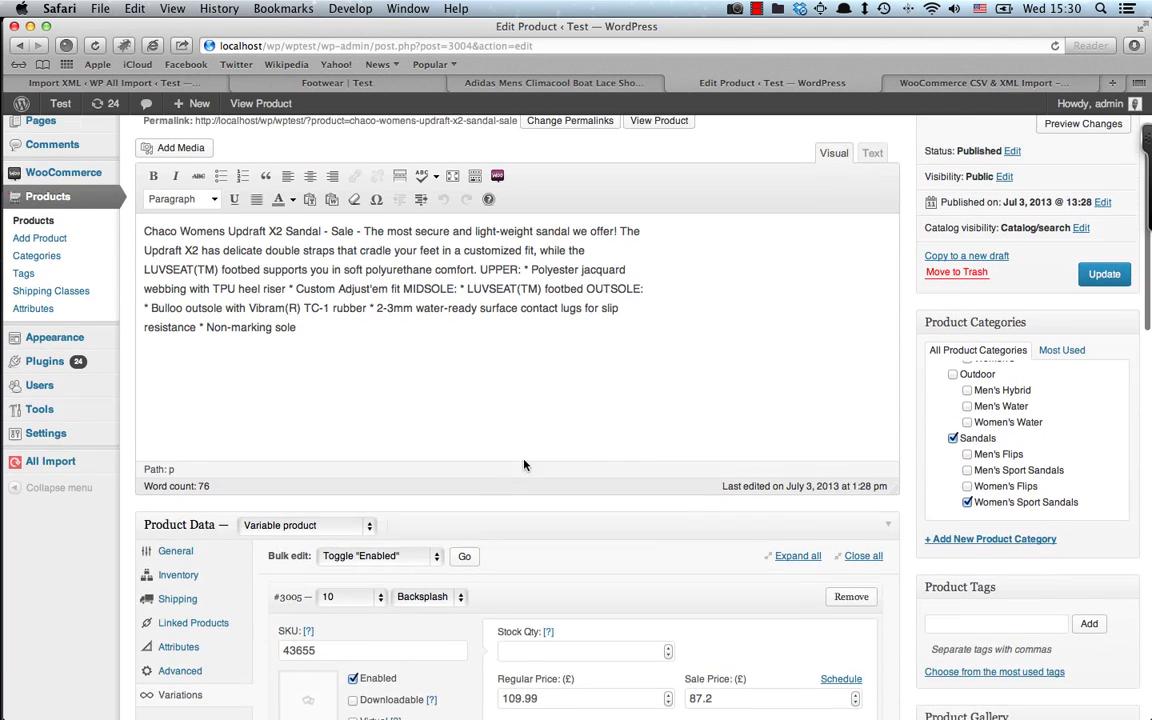
scroll(524, 465, "up", 1)
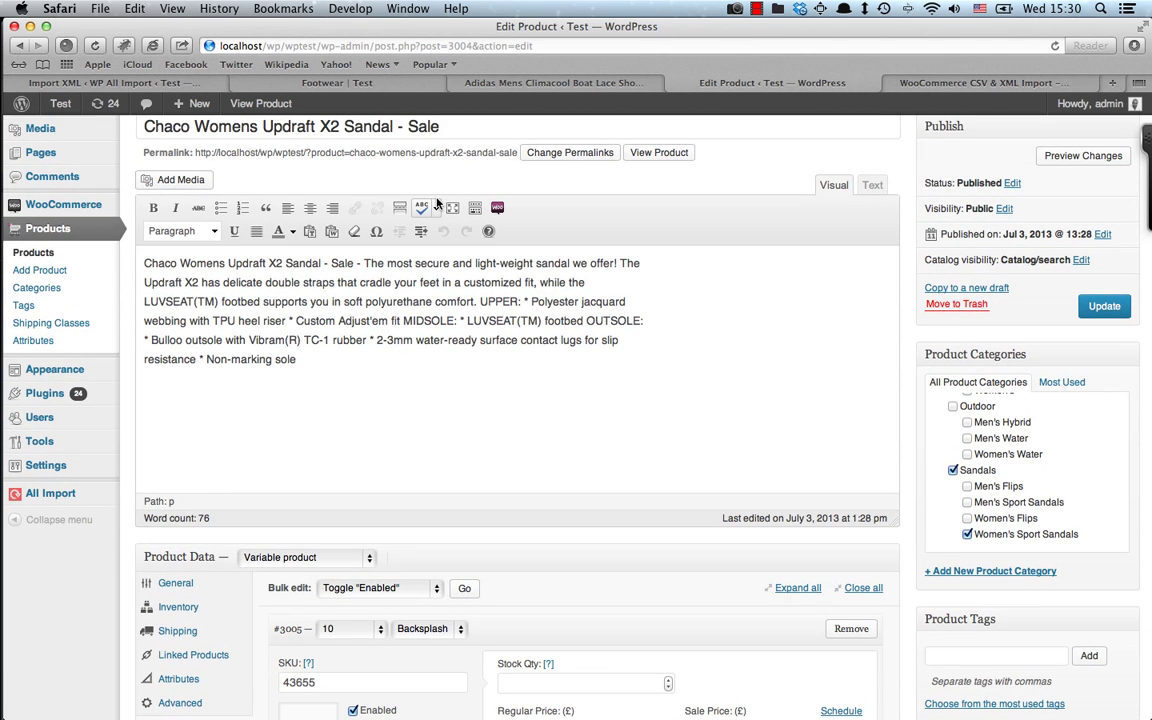
- Browse the storefront's Footwear category listing 95 shoes, with Adidas Climacool Boat Lace Shoes at £59.99
left_click(386, 83)
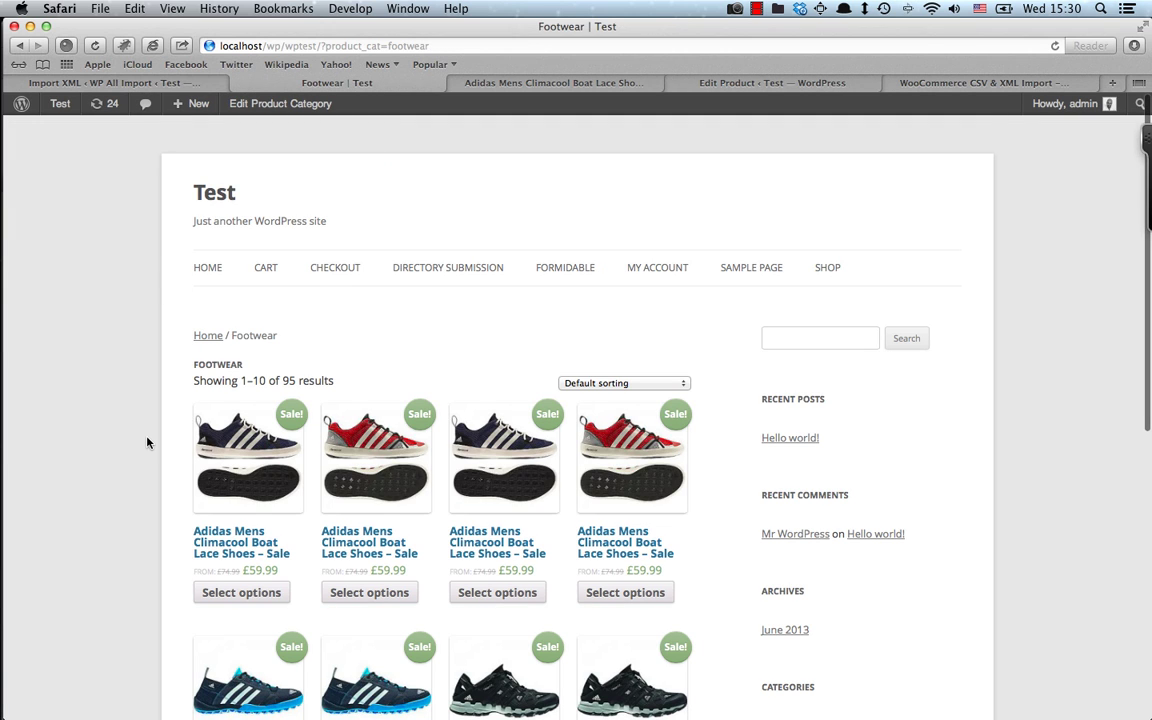
scroll(147, 442, "down", 5)
scroll(147, 442, "up", 5)
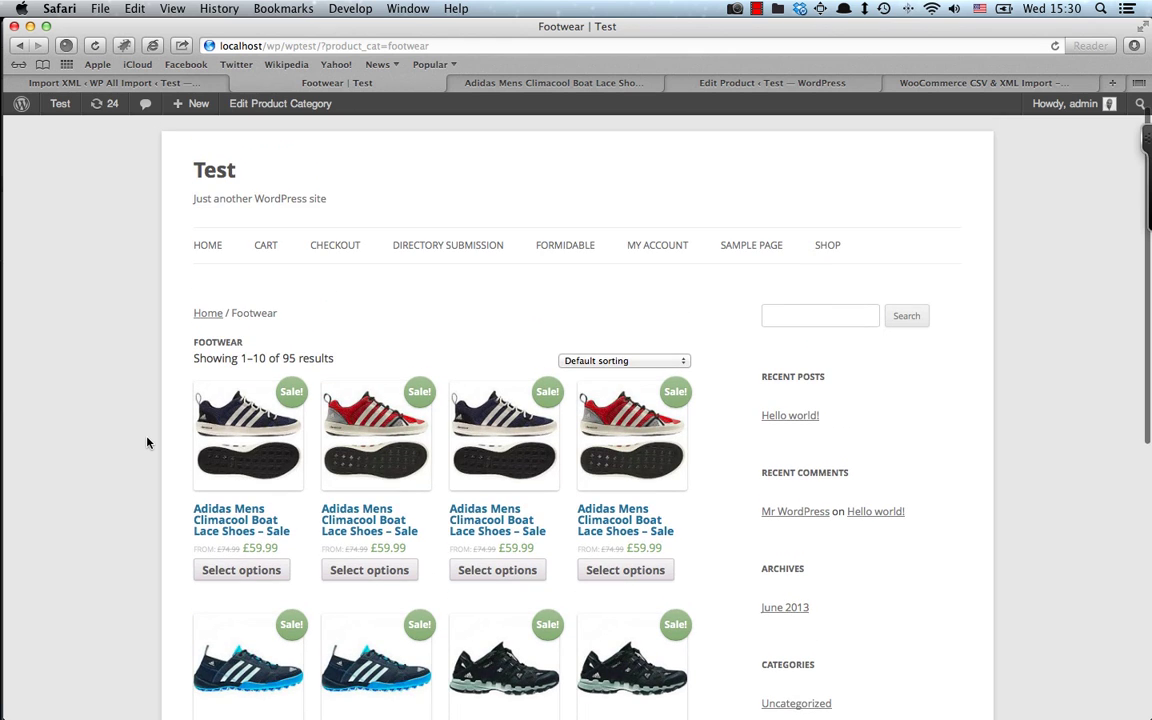
scroll(148, 509, "down", 3)
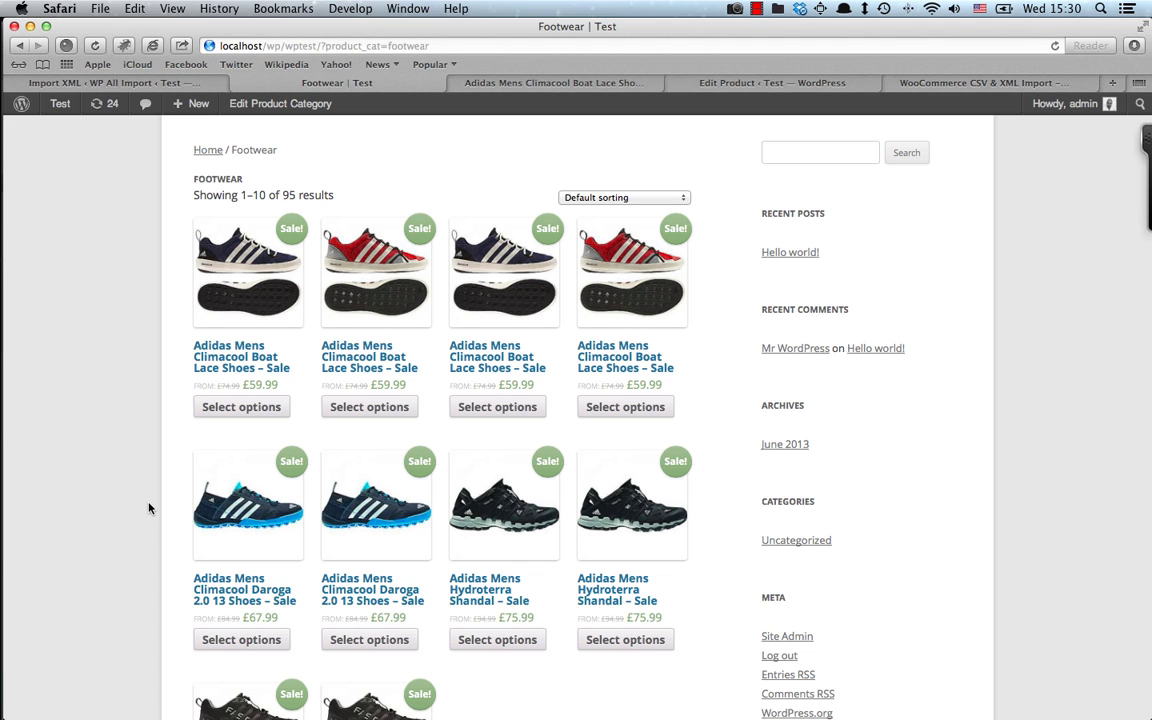
scroll(148, 509, "up", 3)
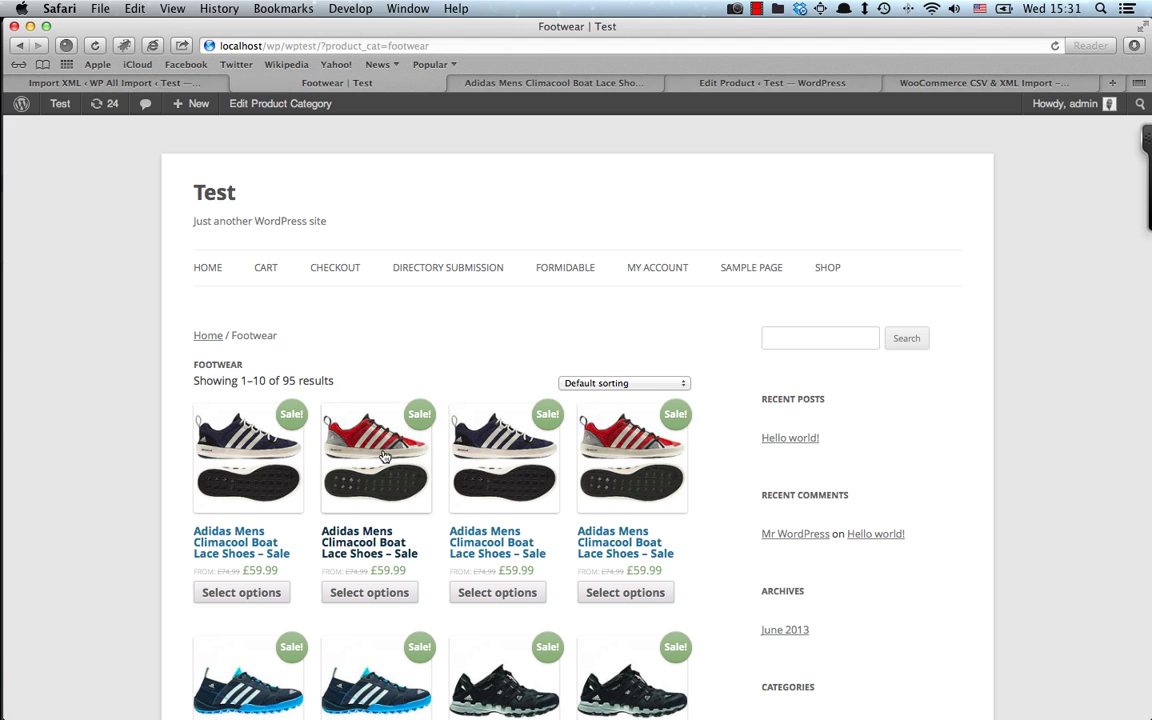
- Return to the Footwear listing and open the dark indigo Adidas Climacool boat shoe
left_click(549, 84)
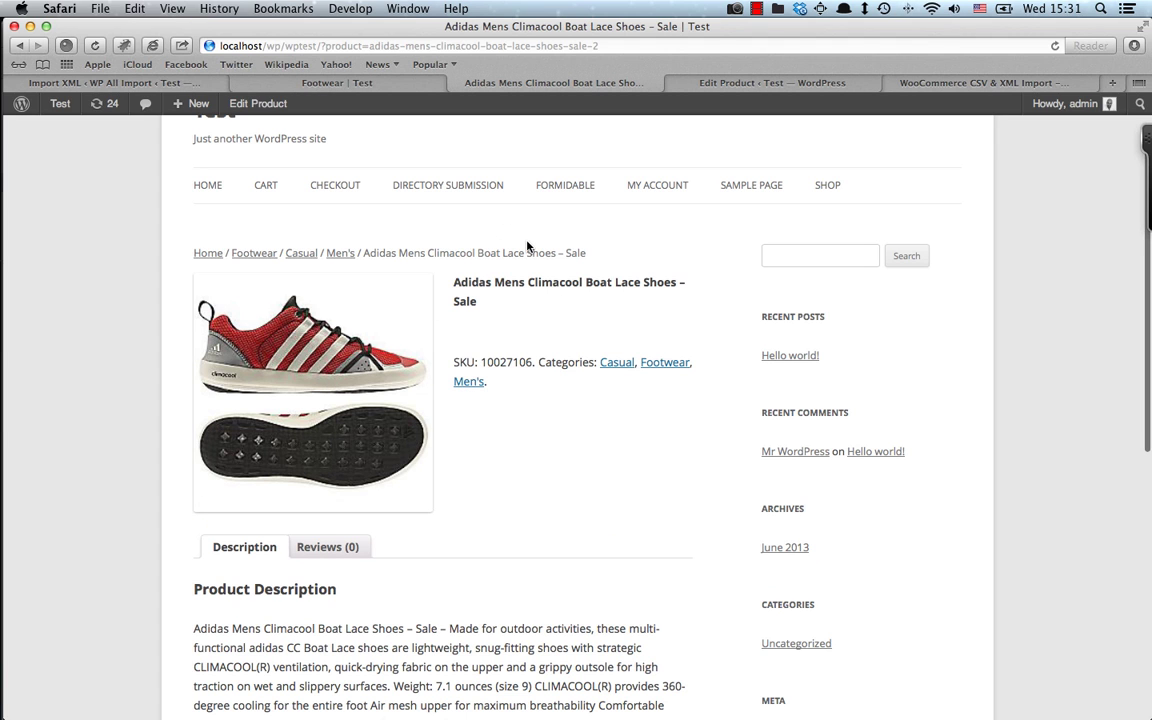
scroll(490, 420, "down", 4)
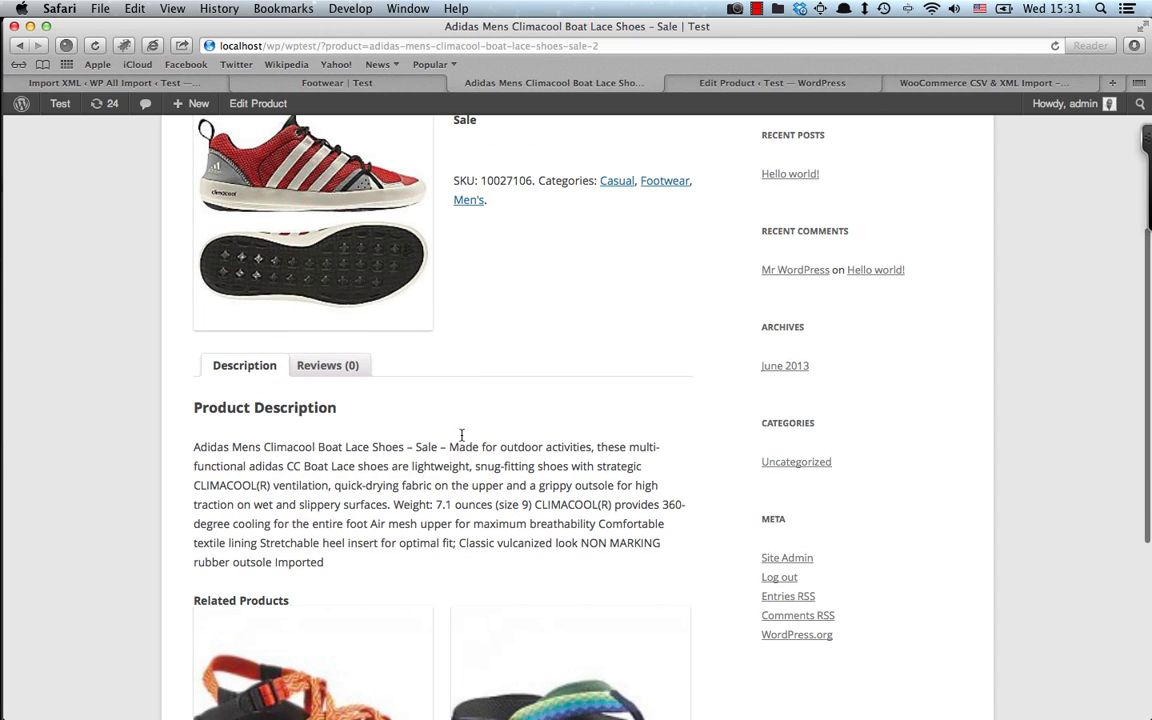
scroll(398, 458, "down", 5)
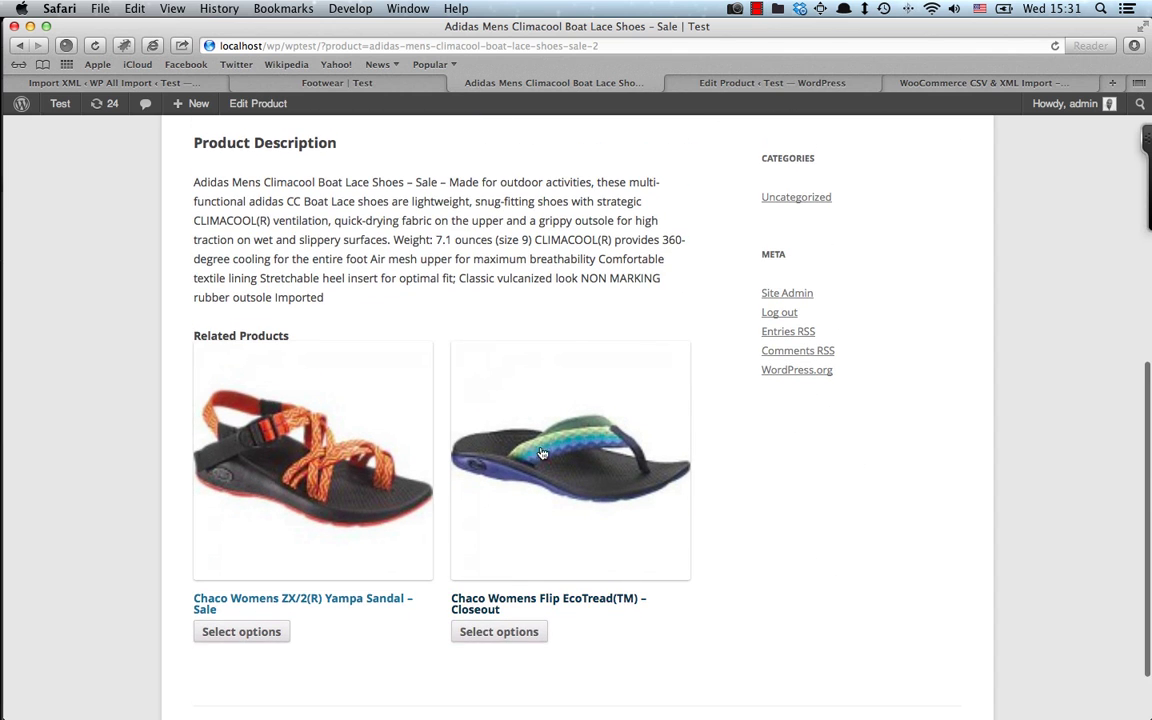
key("super+bracketleft")
left_click(508, 462)
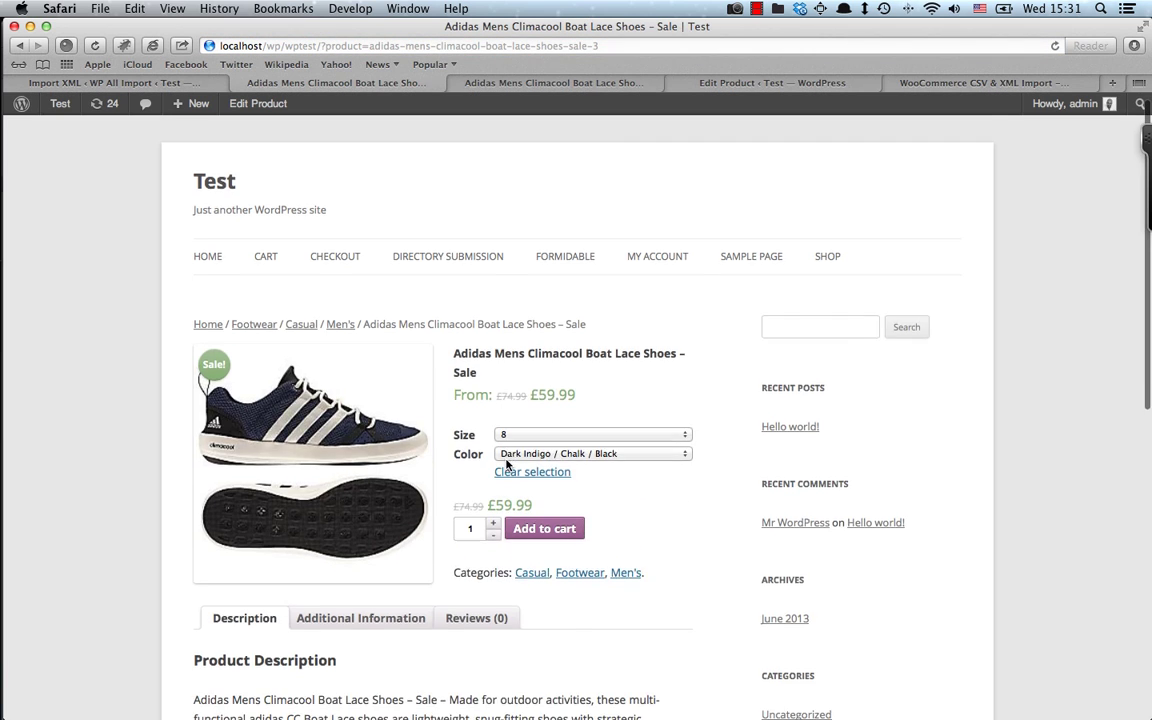
- Add the shoe in size 8, Dark Indigo / Chalk / Black, to the cart
scroll(508, 463, "down", 1)
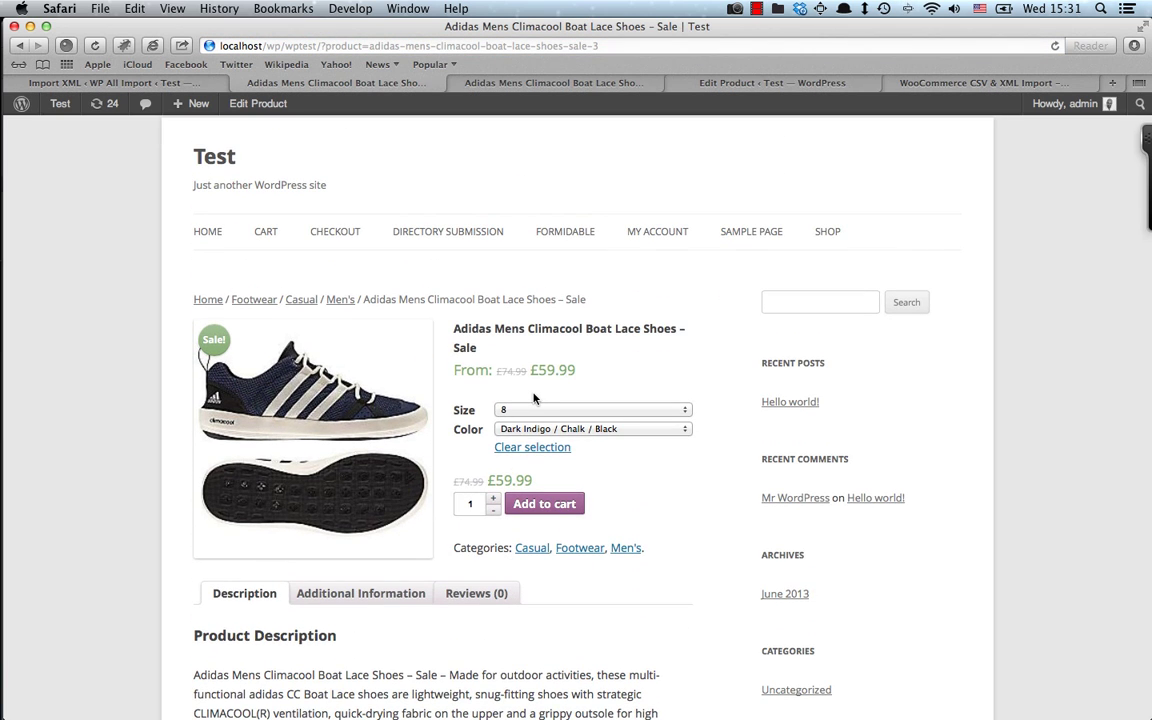
left_click(530, 410)
left_click(530, 410)
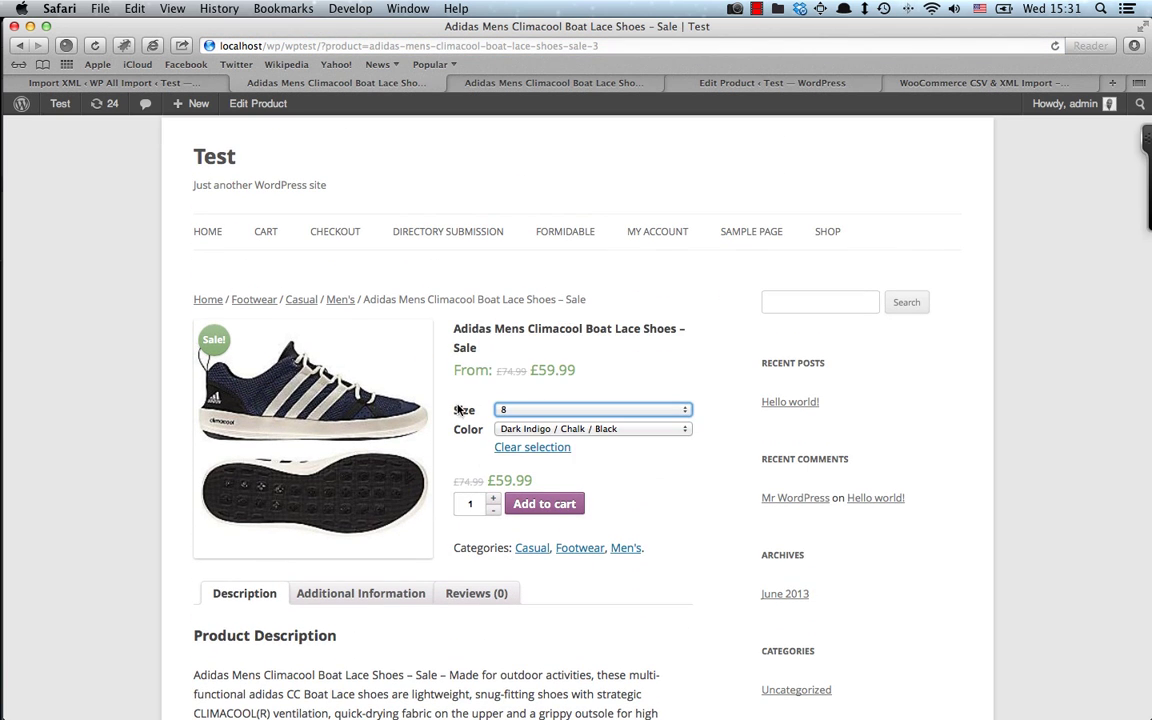
left_click(523, 429)
left_click(523, 429)
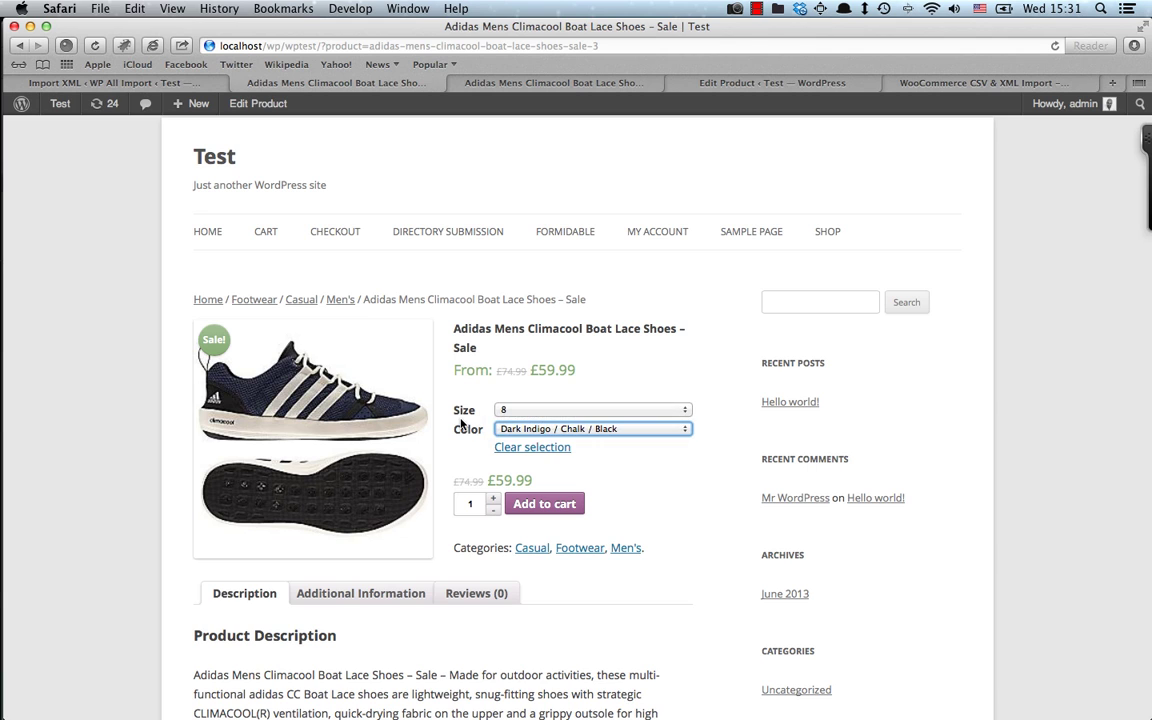
scroll(460, 420, "down", 3)
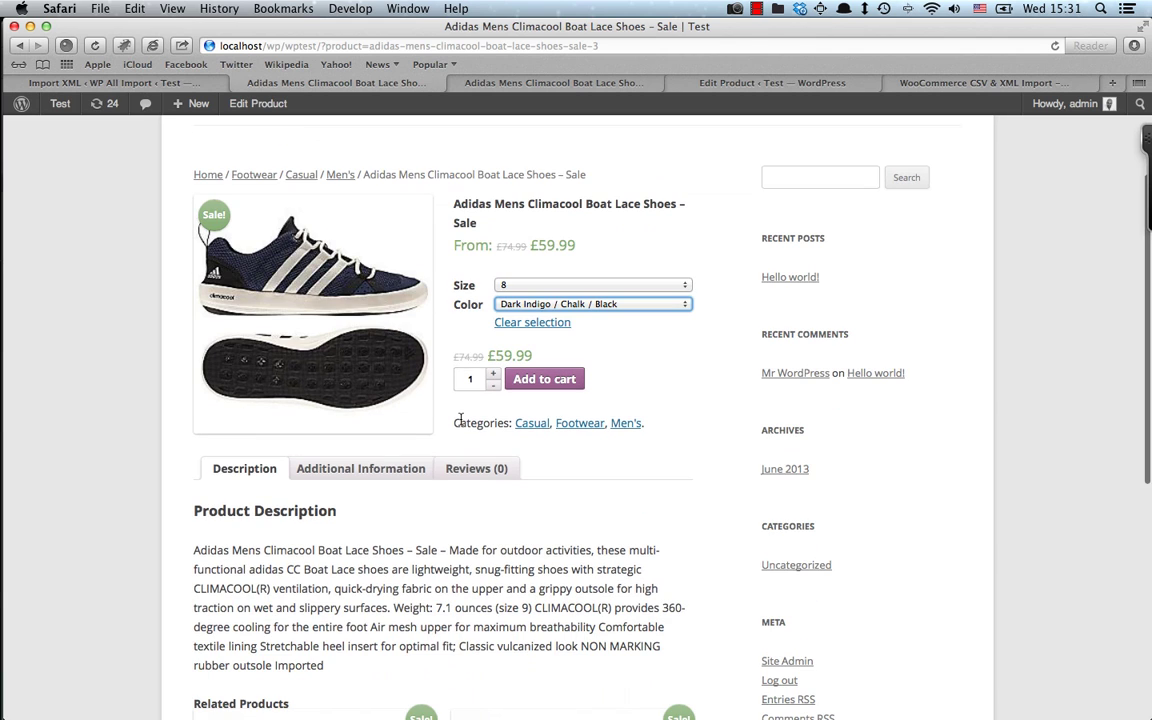
left_click(552, 382)
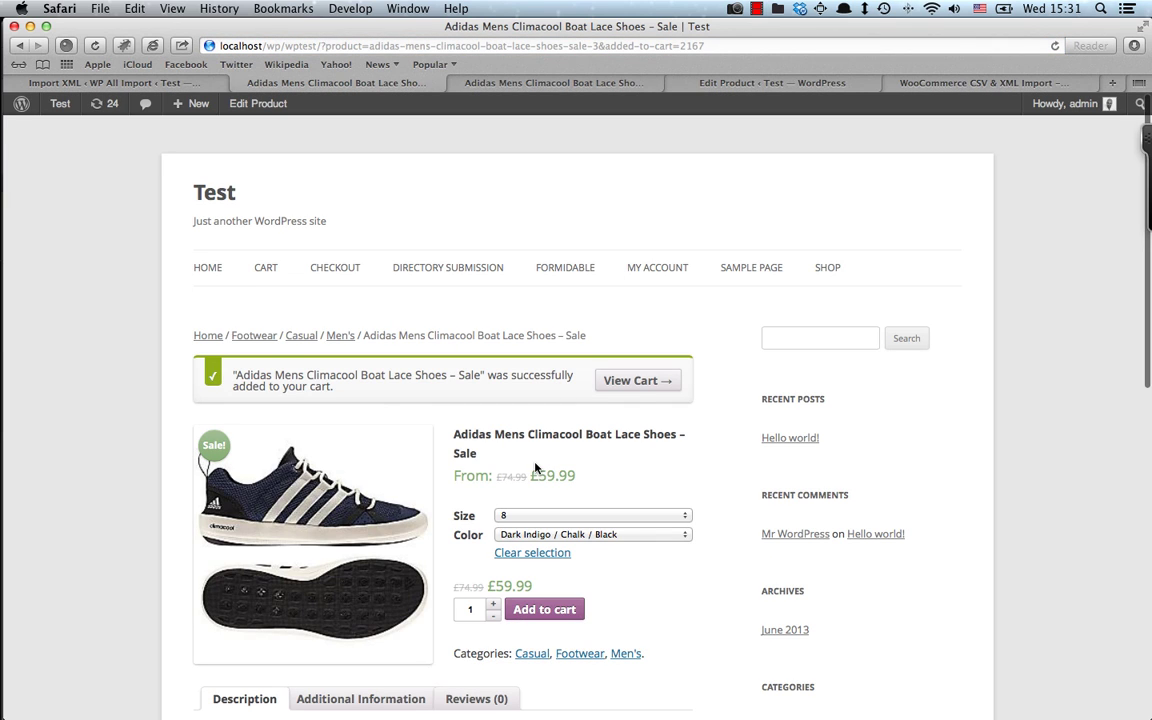
scroll(612, 457, "down", 3)
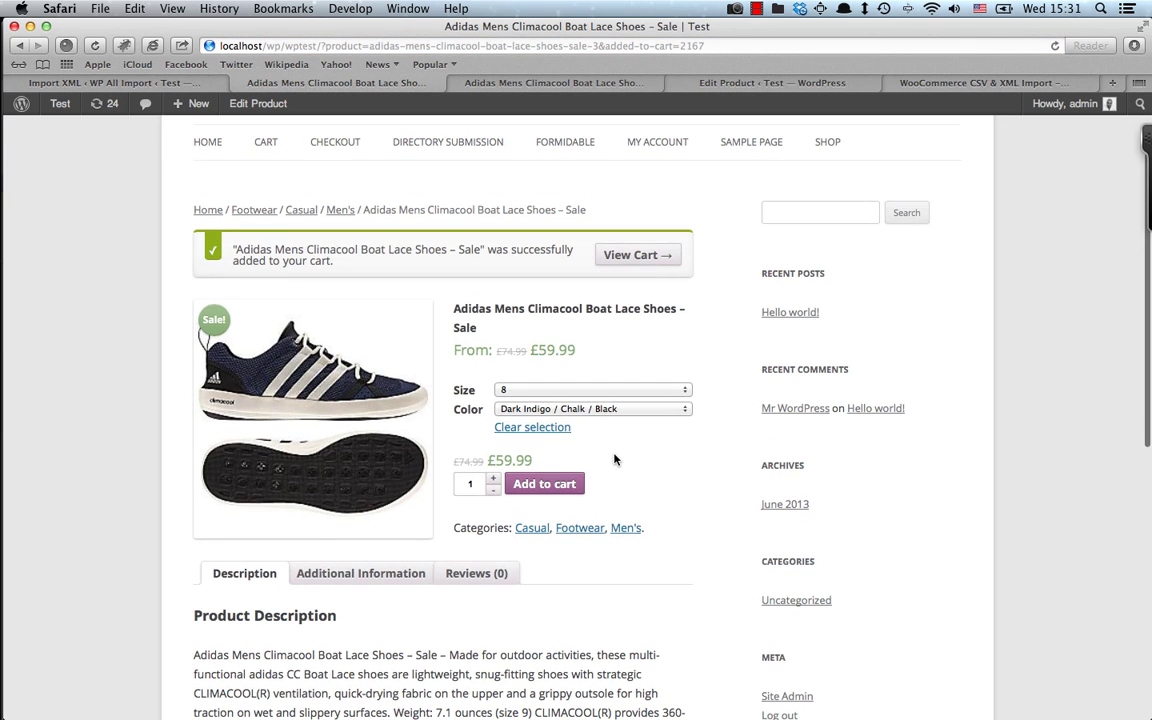
scroll(613, 456, "down", 6)
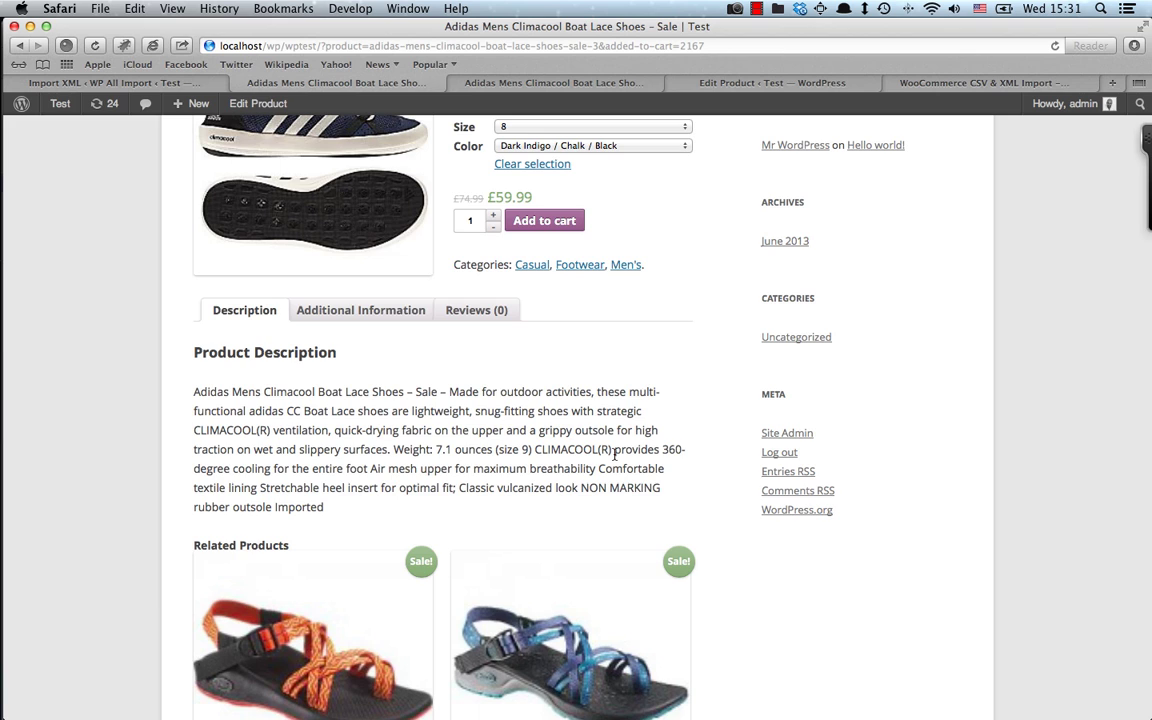
scroll(614, 456, "up", 6)
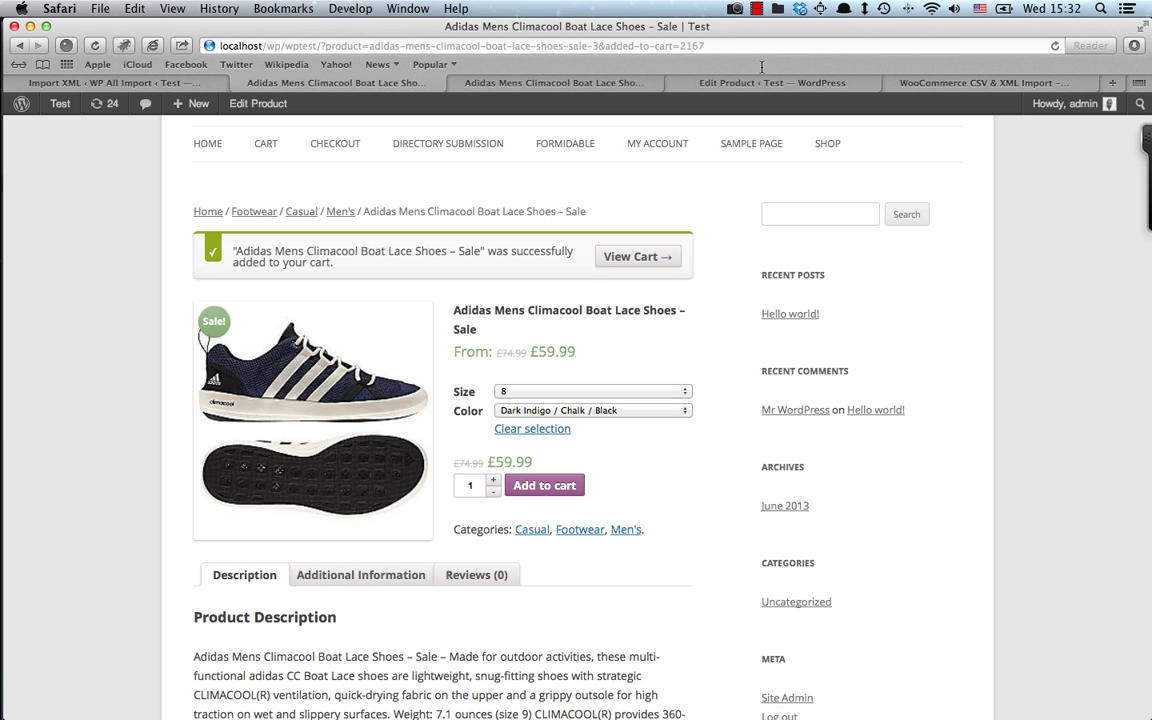
- Scroll through the WP All Import pricing page showing the $99 plugin and $129 WooCommerce bundle
left_click(952, 87)
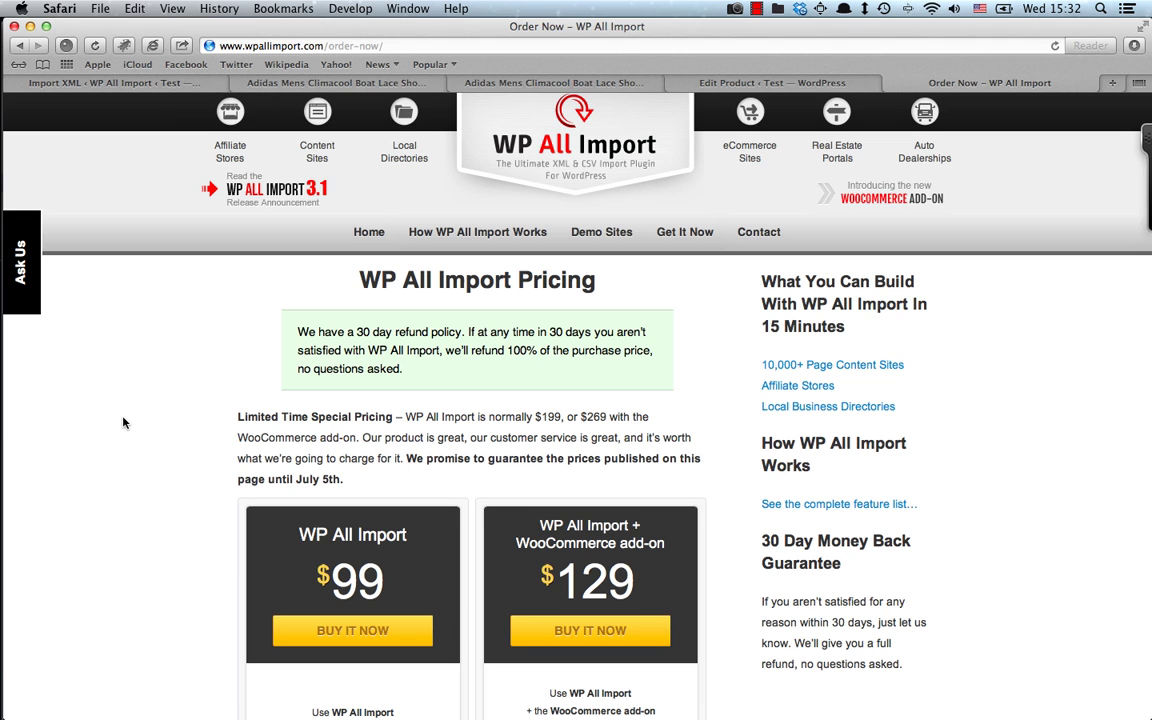
scroll(123, 423, "down", 1)
scroll(123, 423, "down", 1)
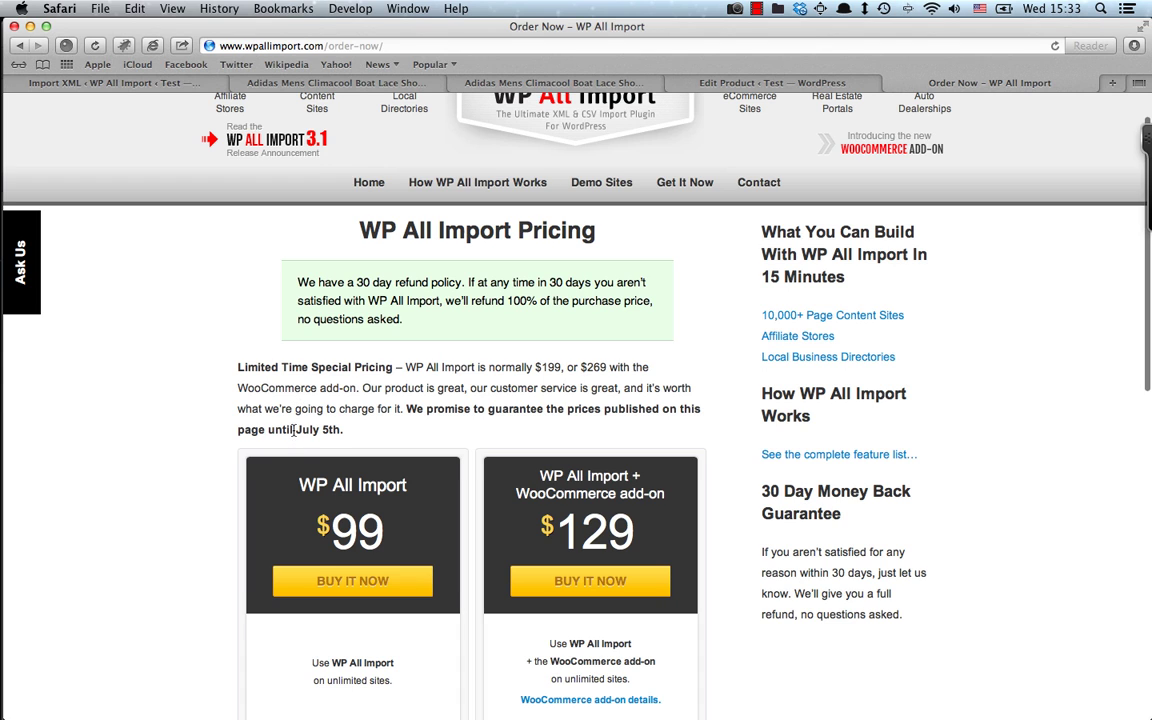
scroll(293, 432, "down", 3)
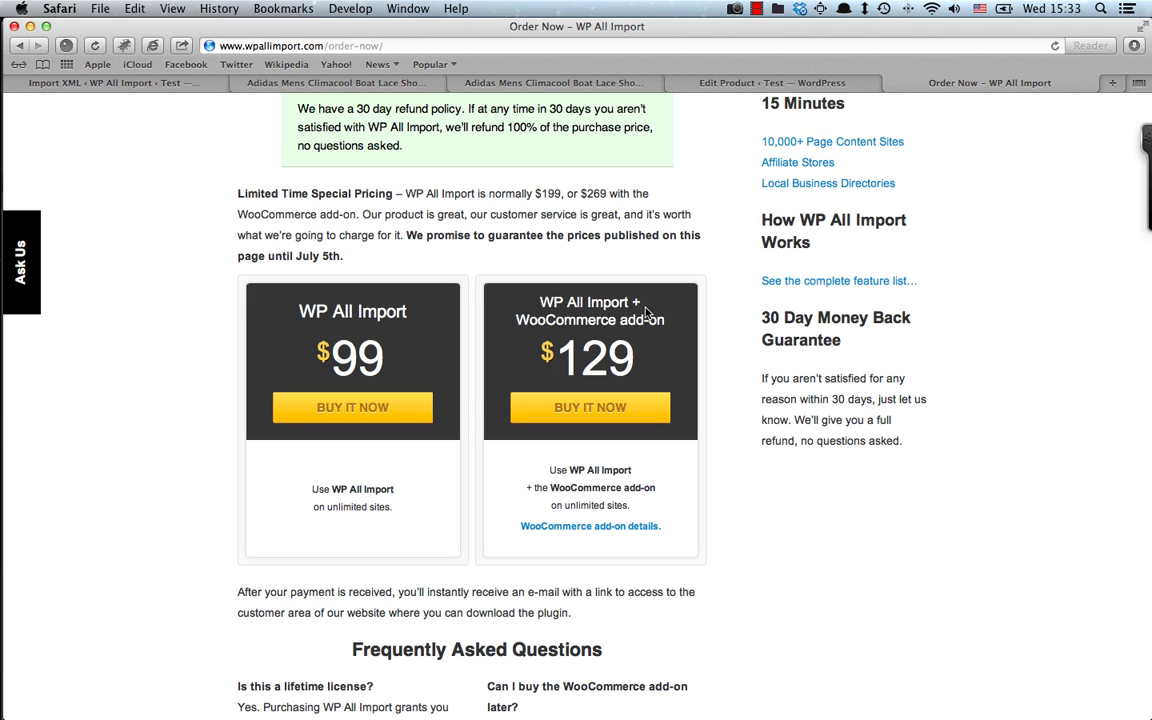
scroll(617, 406, "down", 1)
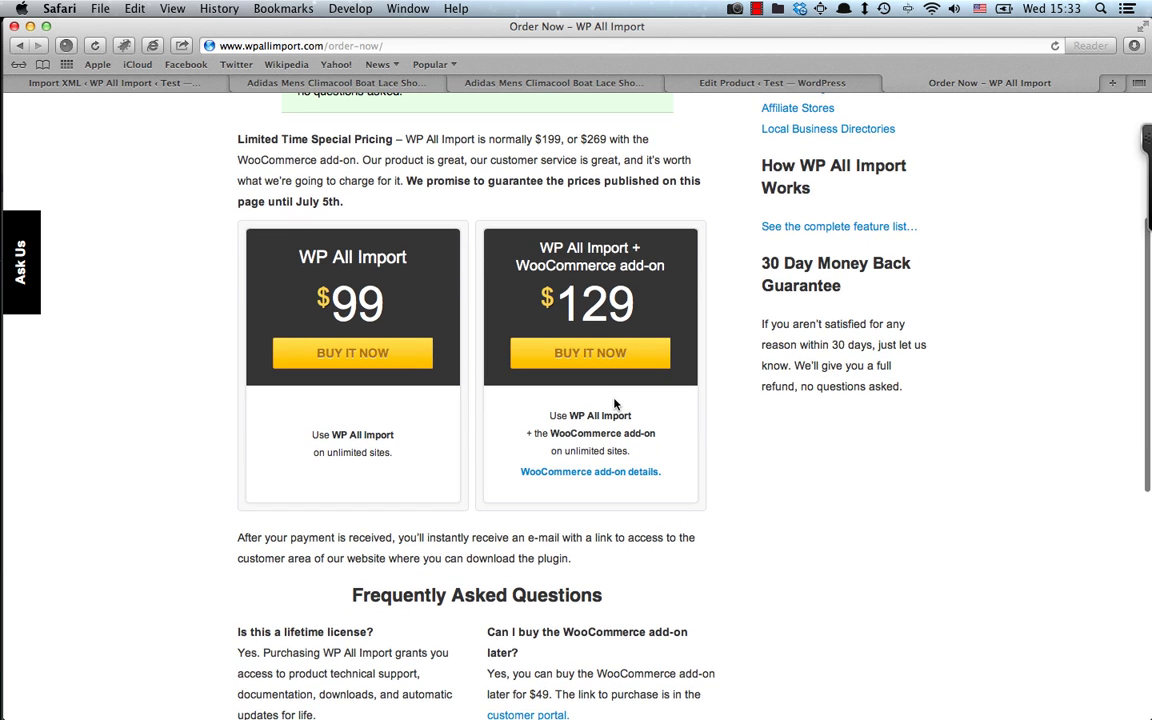
scroll(617, 404, "up", 3)
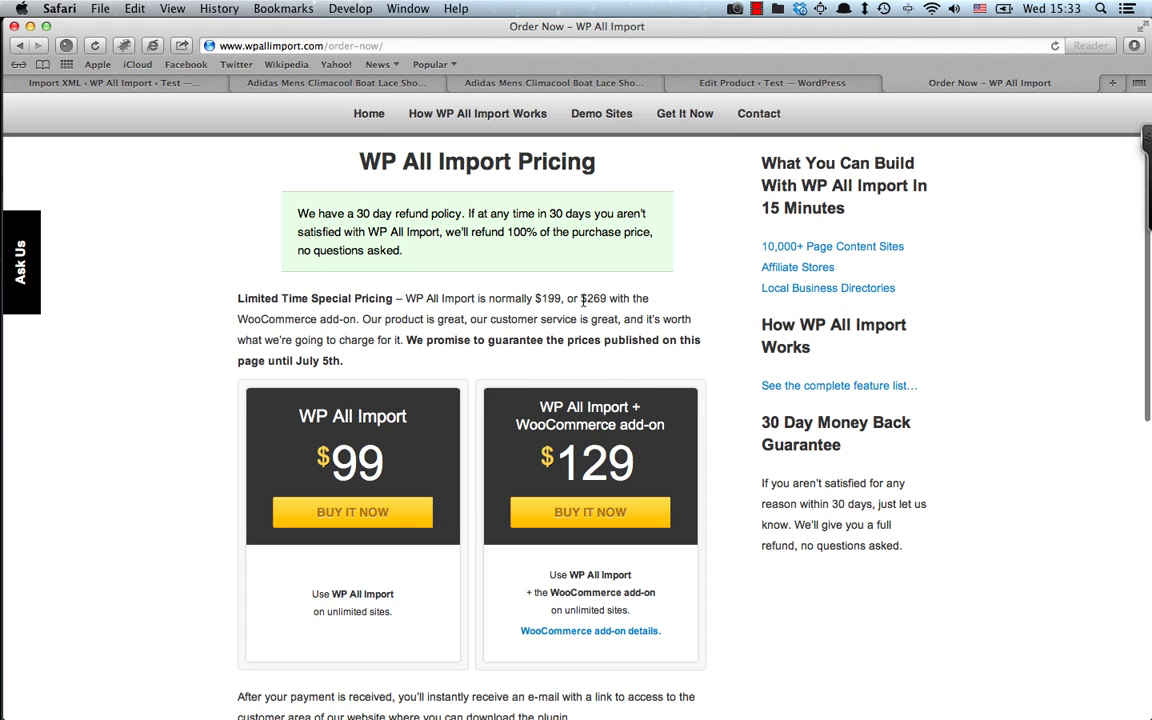
scroll(583, 302, "down", 3)
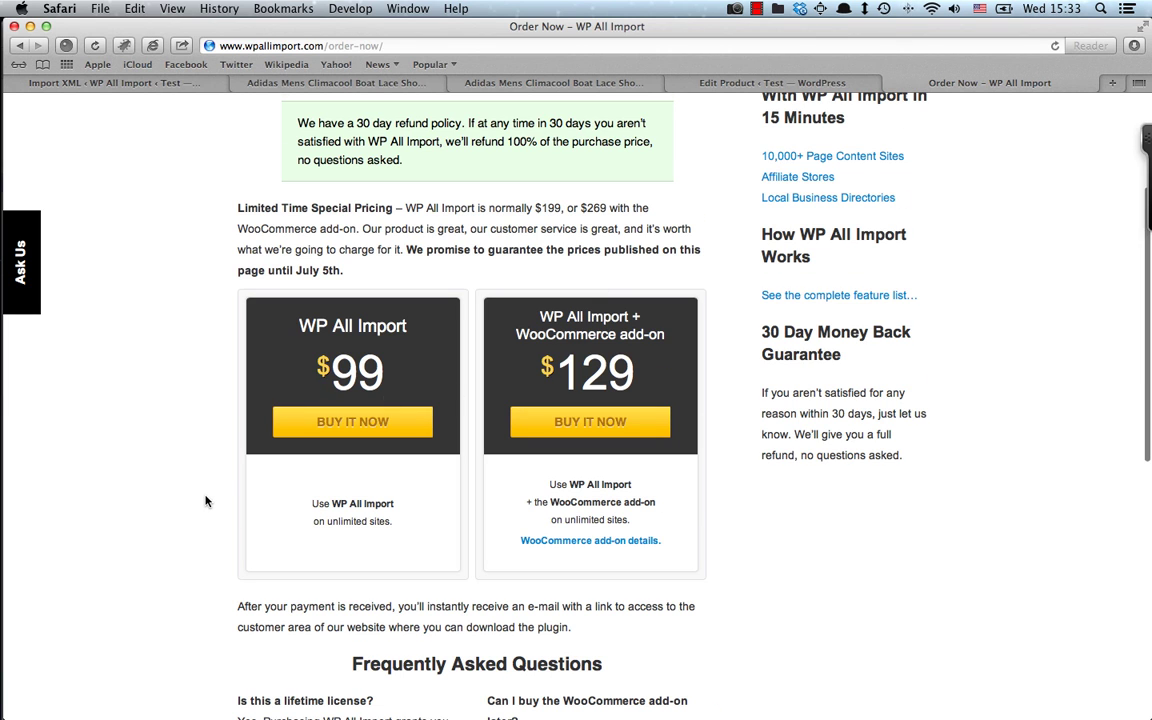
scroll(205, 501, "down", 10)
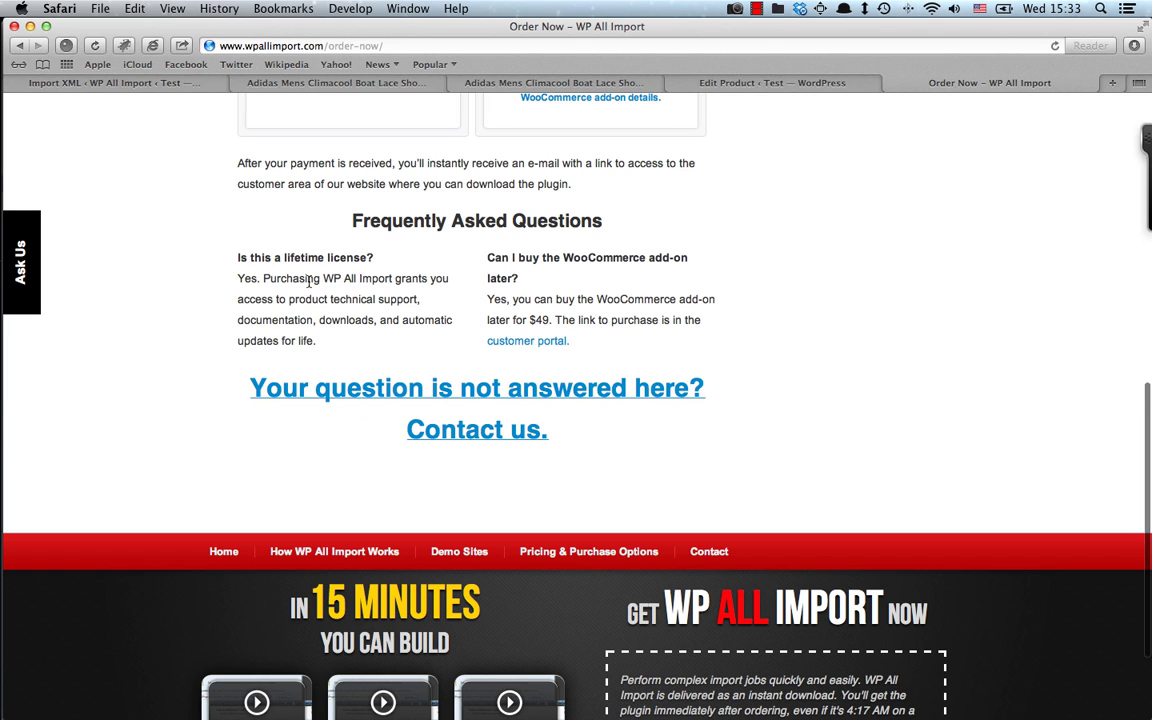
scroll(280, 260, "up", 6)
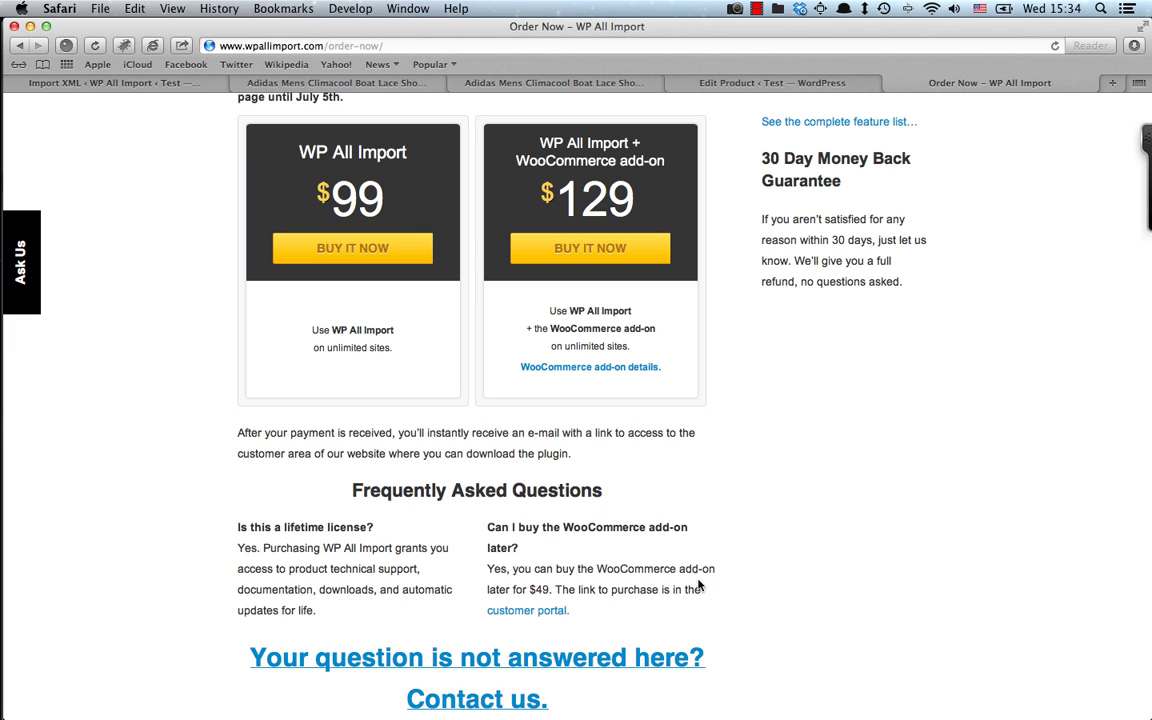
scroll(620, 586, "down", 5)
scroll(688, 580, "up", 15)
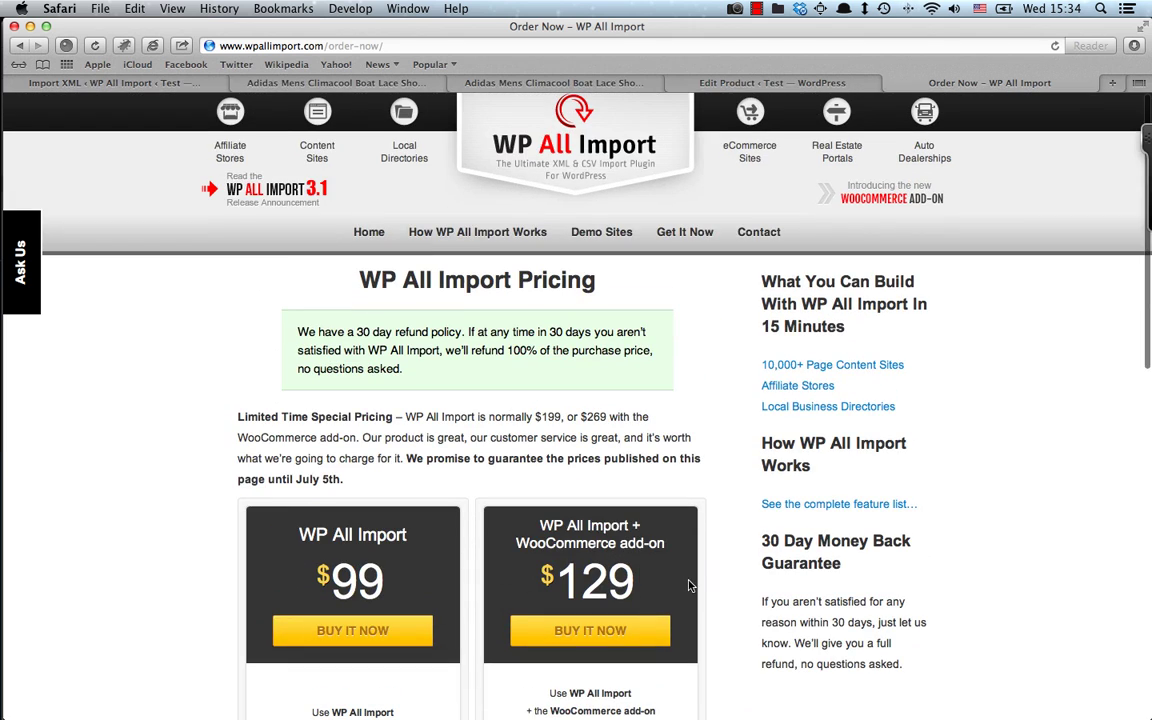